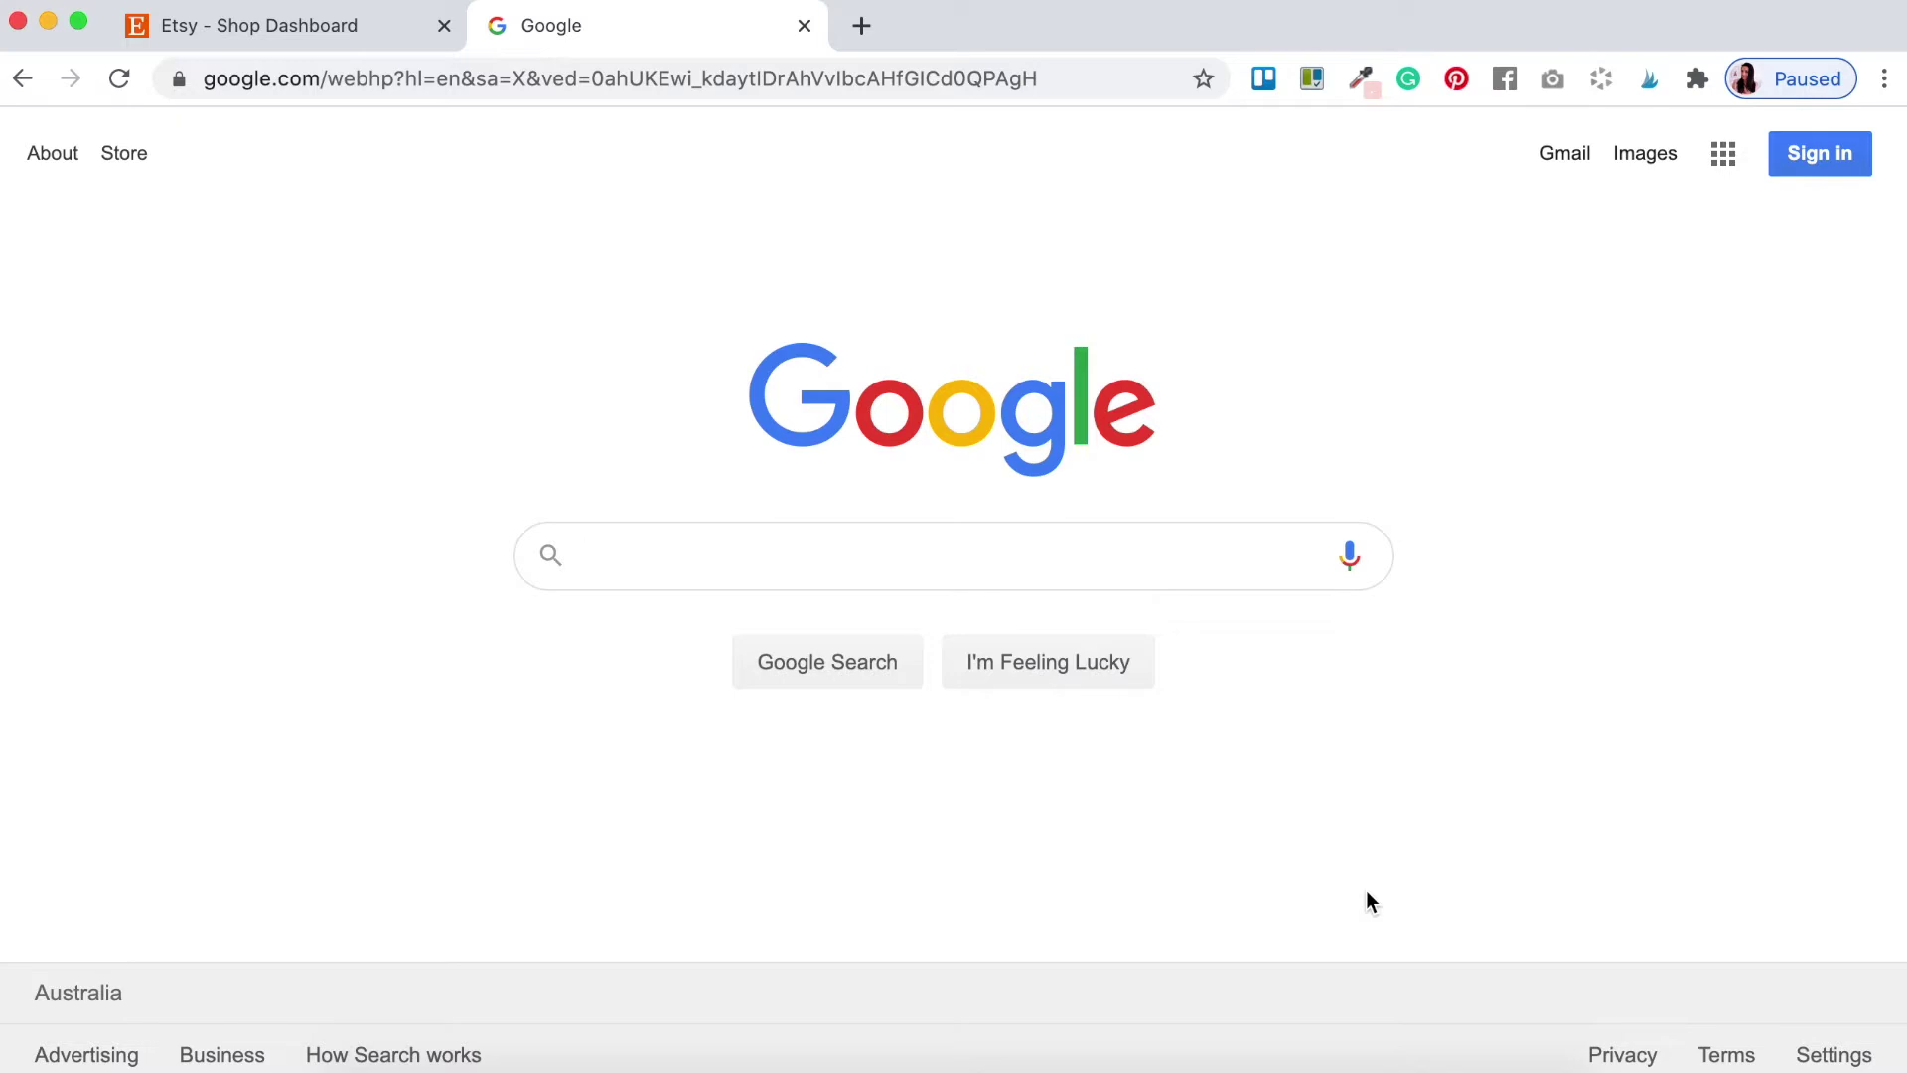
- Search Google for 'google analytics' and open the Google Analytics result
{"action": "type", "text": "google analyti"}
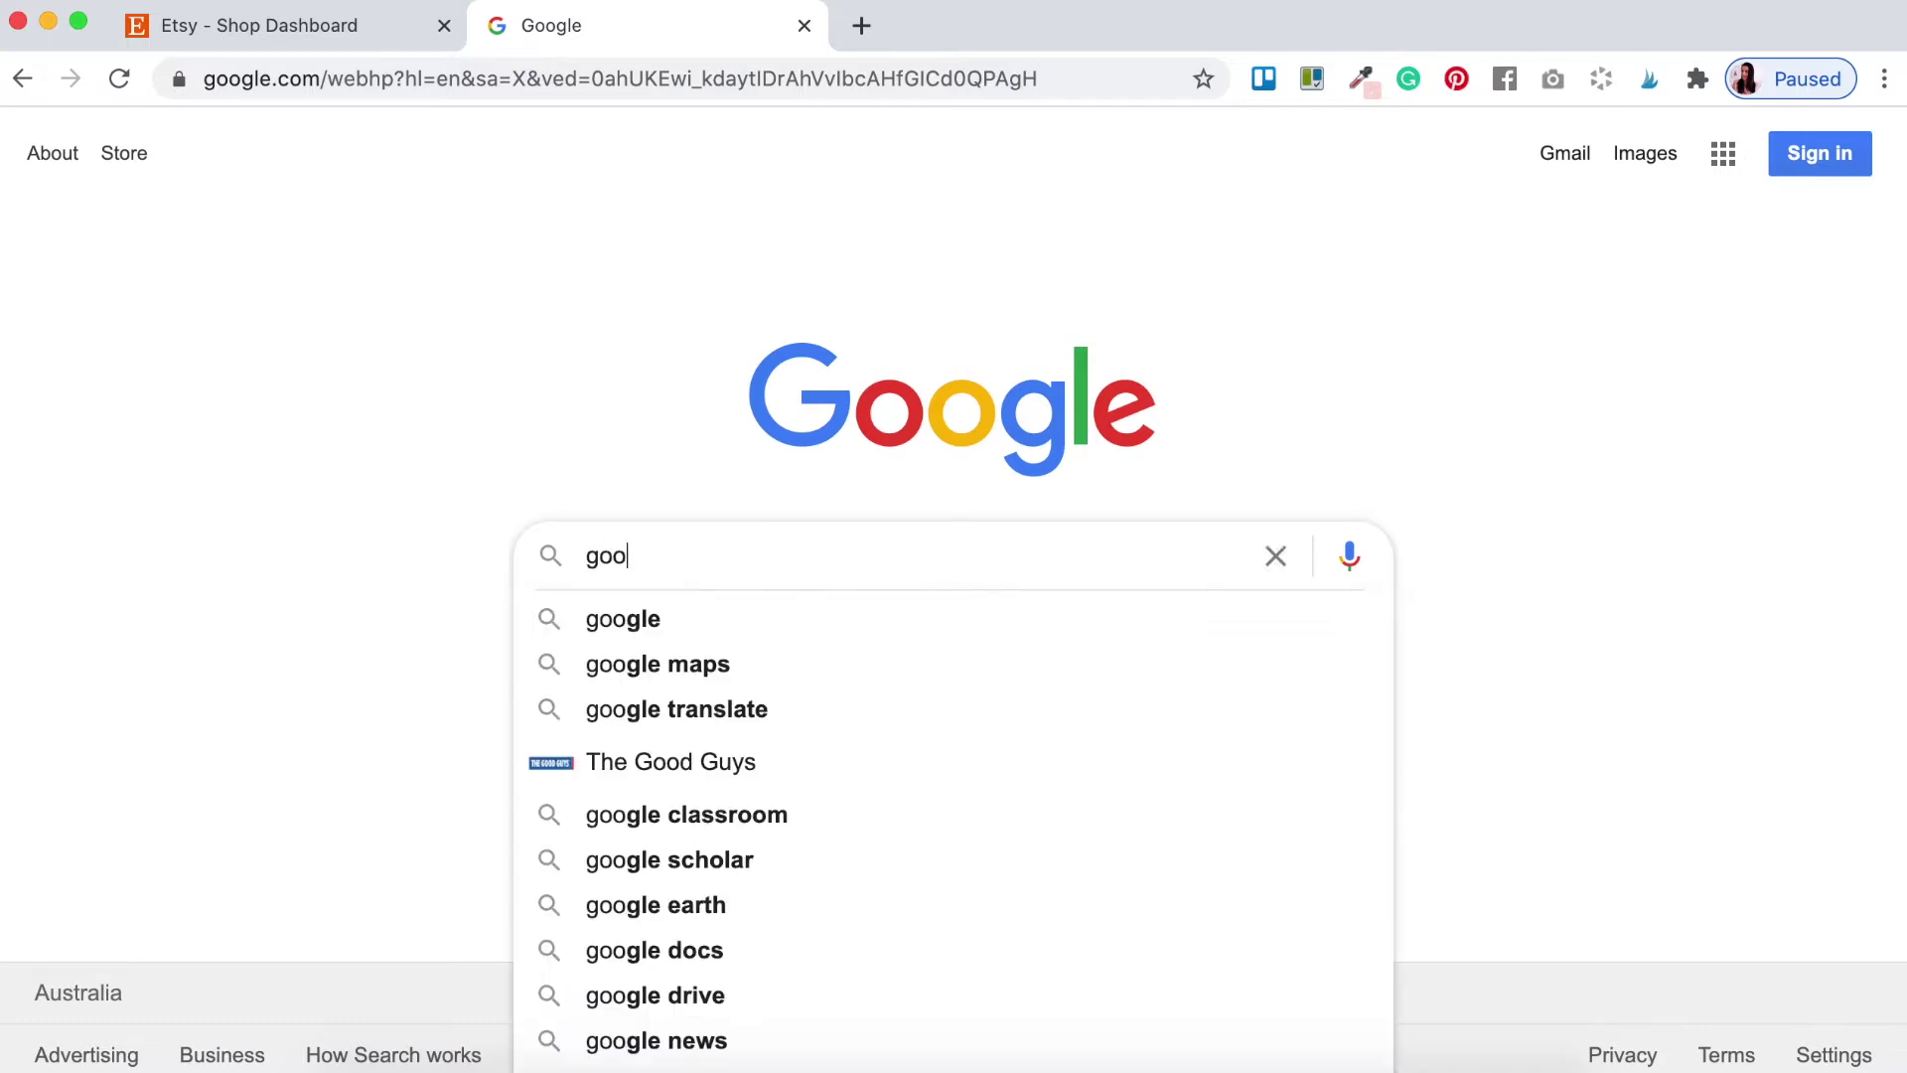
{"action": "left_click", "coordinate": [701, 620]}
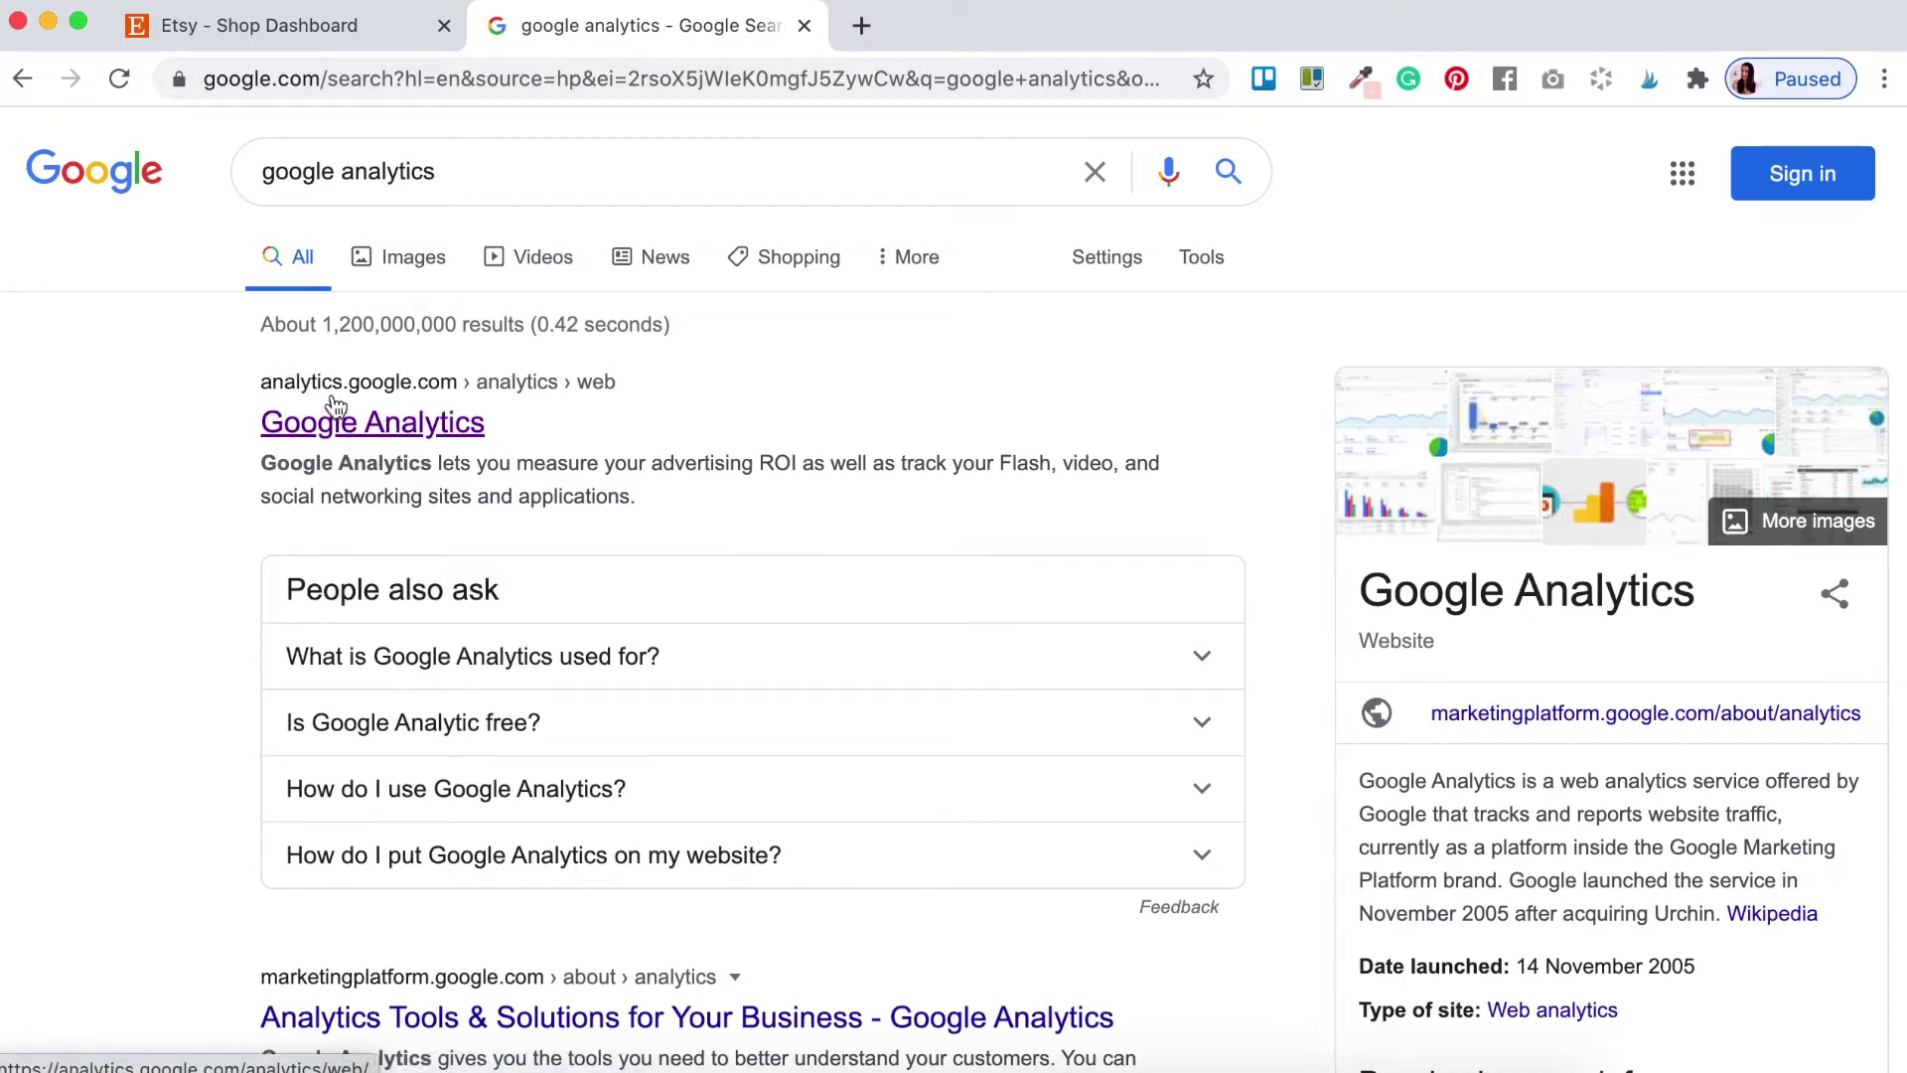
{"action": "left_click", "coordinate": [355, 422]}
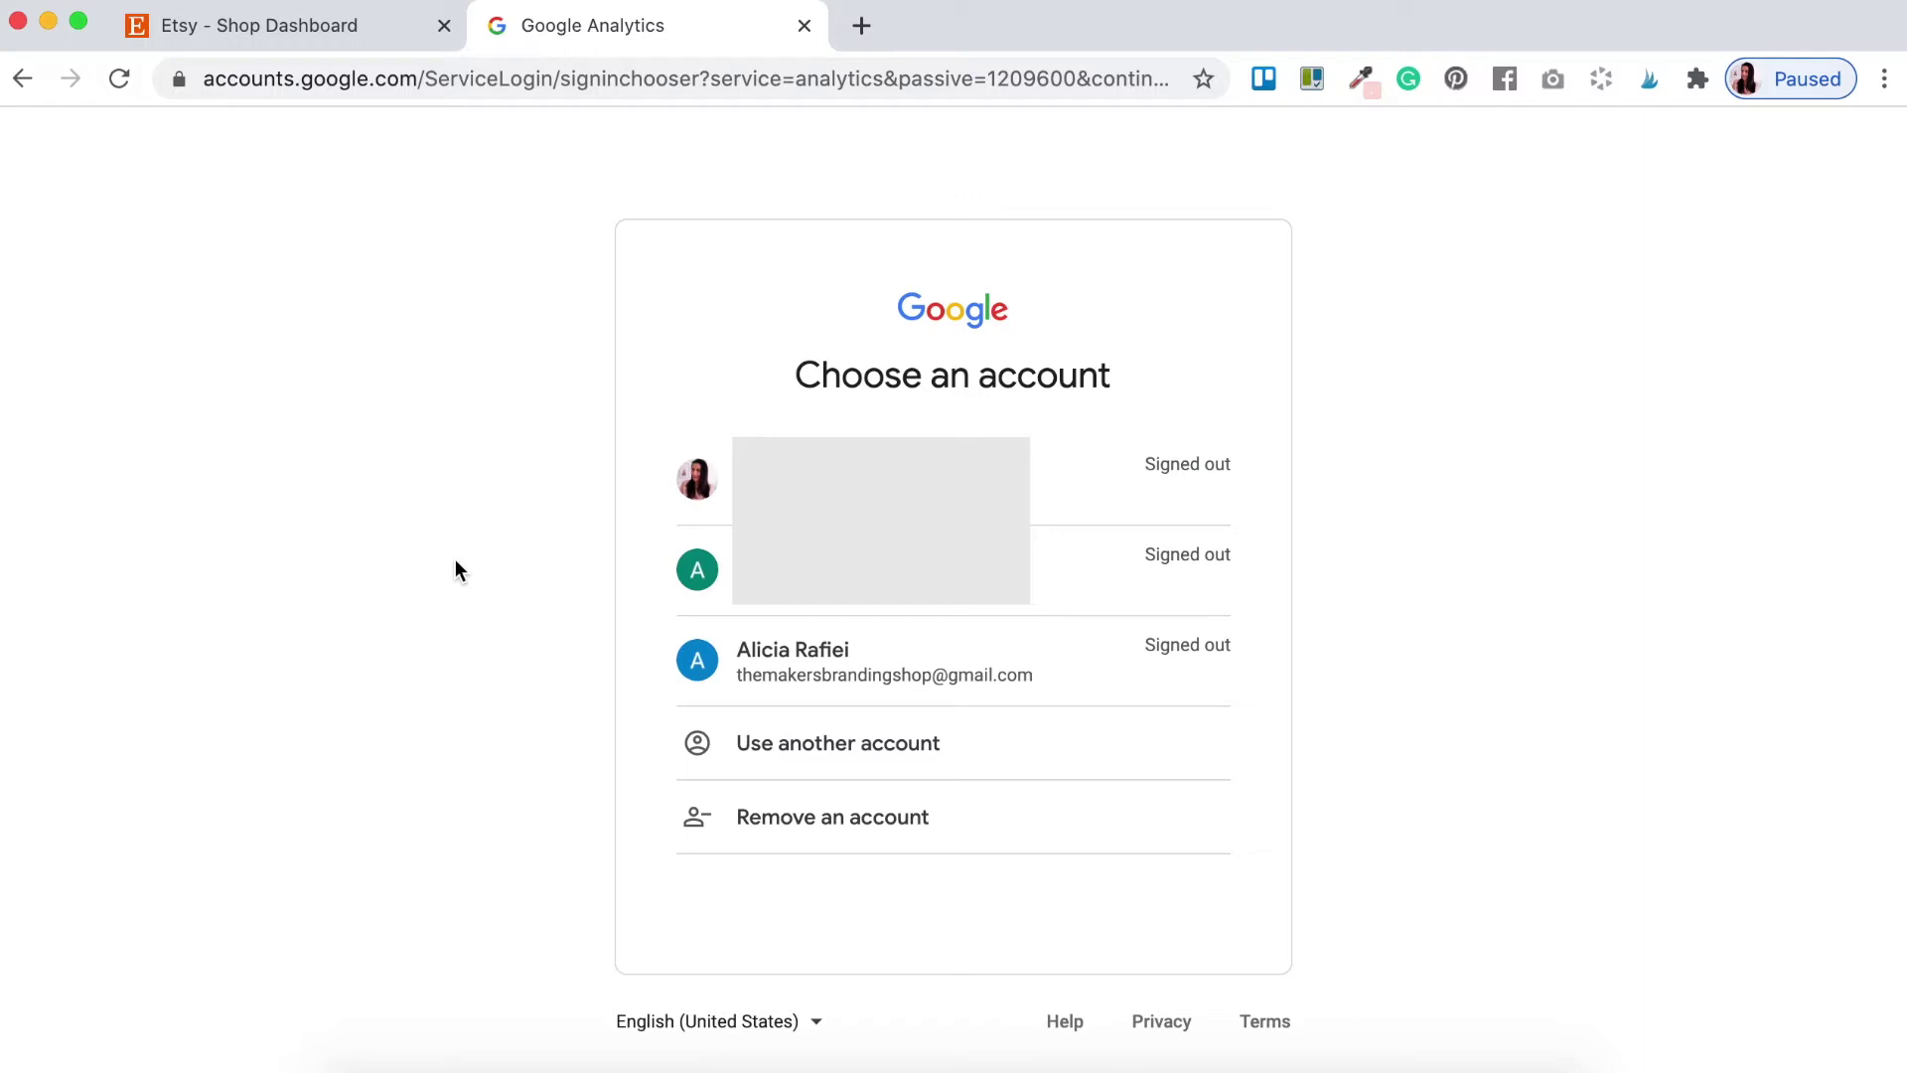
- Sign in to Google Analytics with the shop's Google account and its password
{"action": "left_click", "coordinate": [785, 658]}
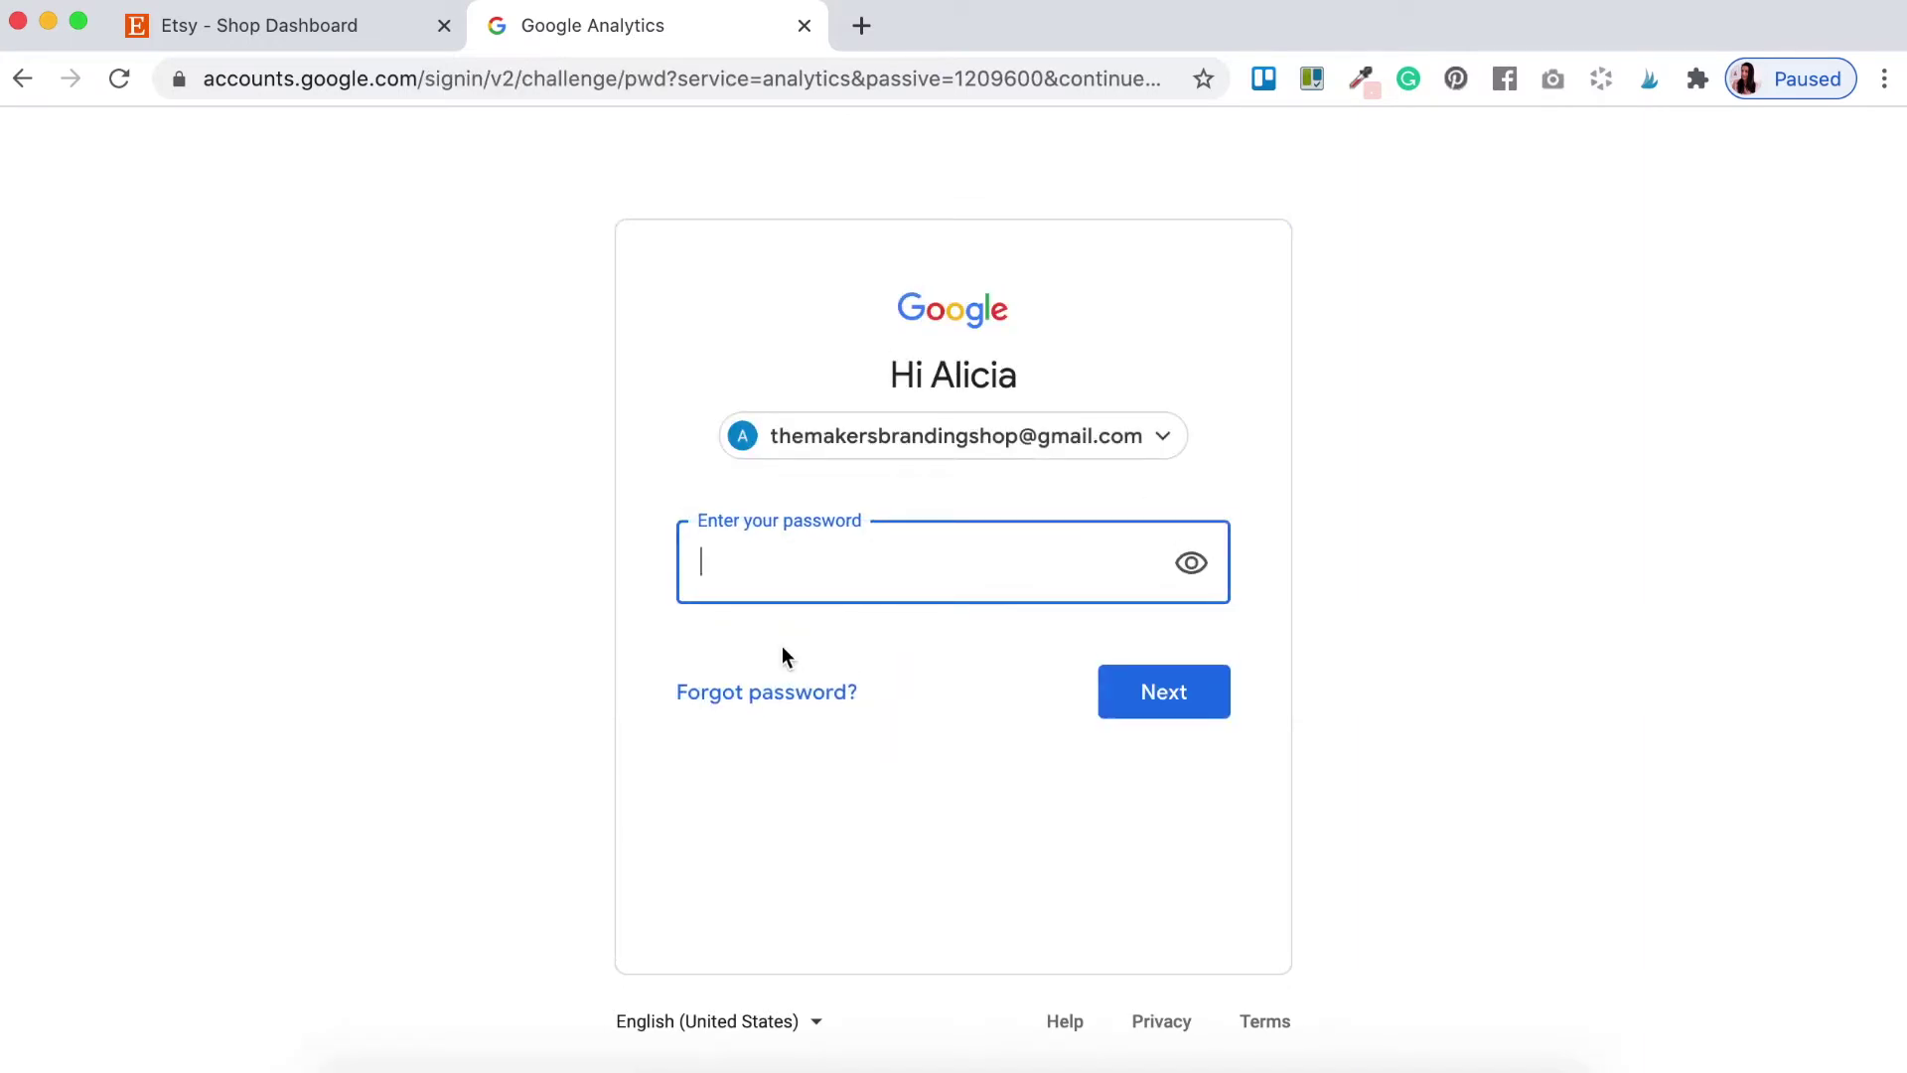
{"action": "type", "text": "*********"}
{"action": "left_click", "coordinate": [1150, 694]}
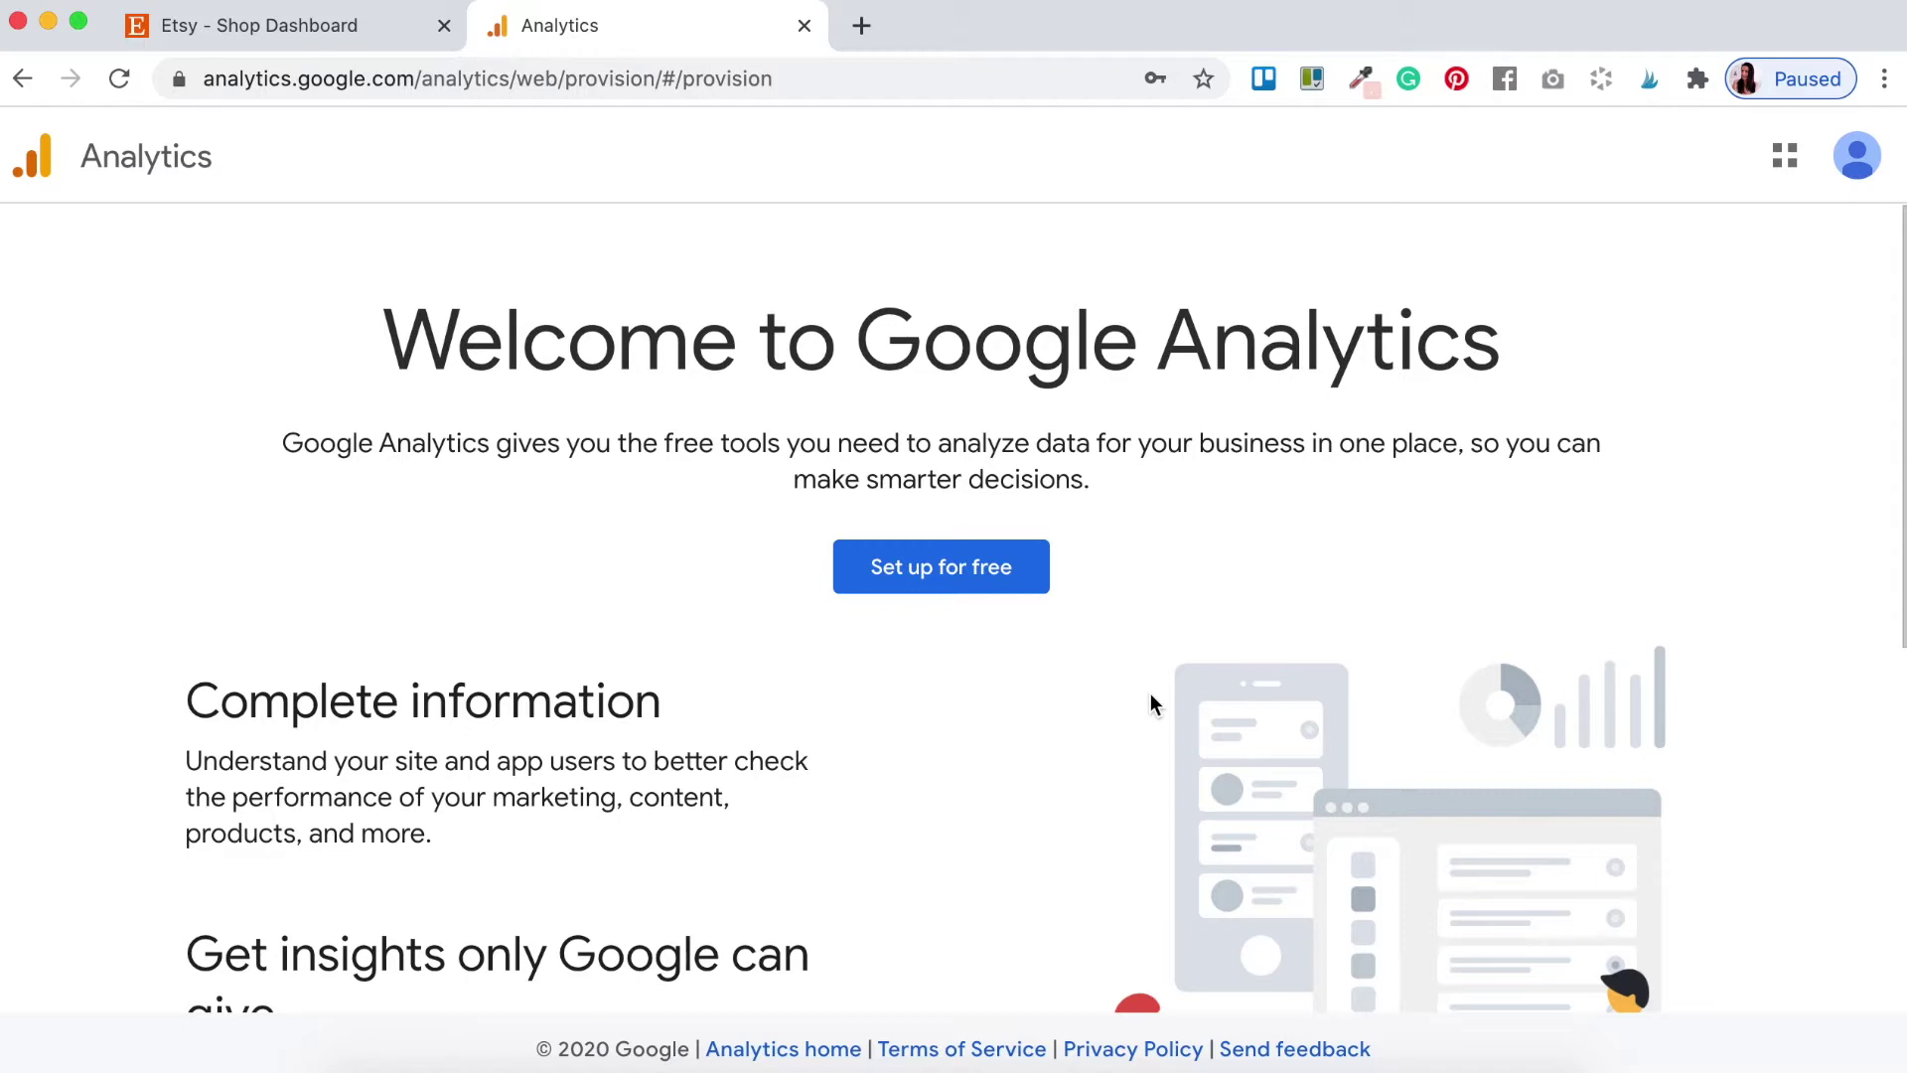
- Start setting up a free Google Analytics account
{"action": "scroll", "coordinate": [943, 862], "scroll_direction": "down", "scroll_amount": 3}
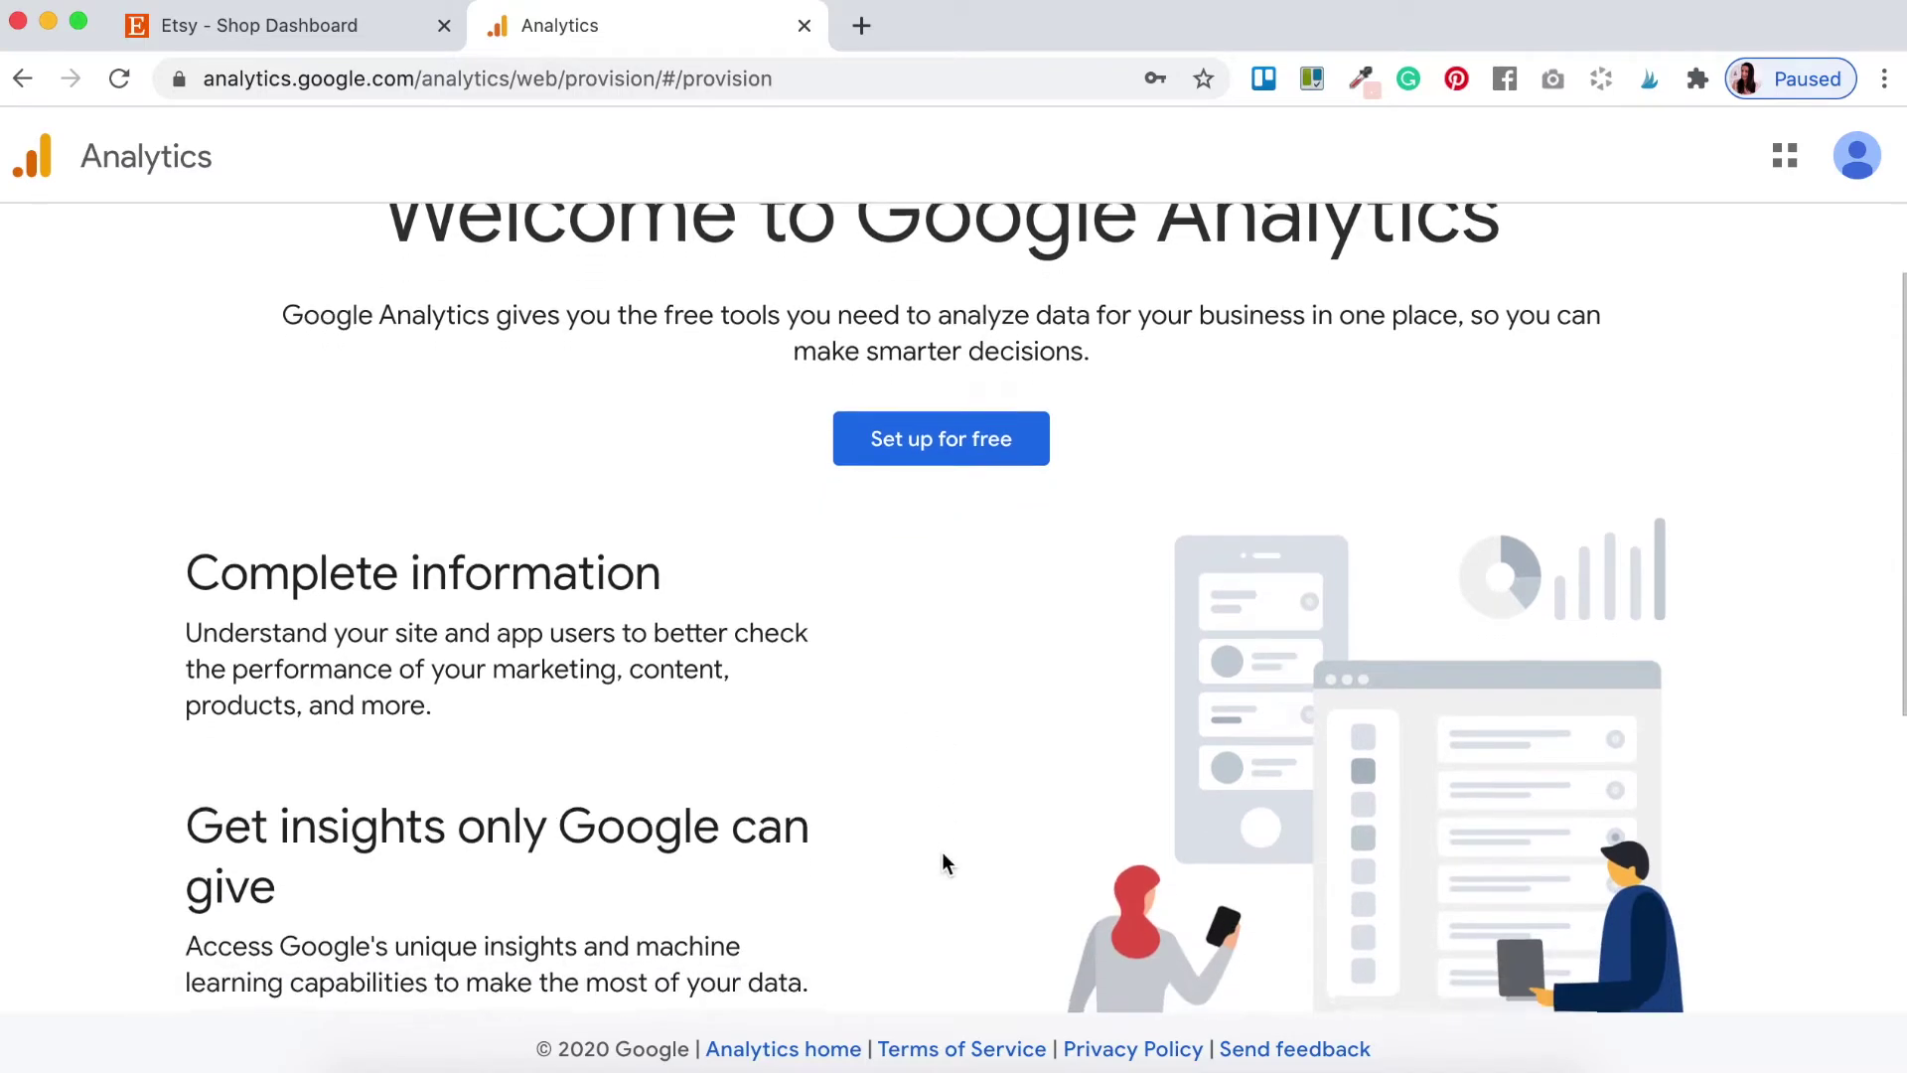
{"action": "scroll", "coordinate": [942, 863], "scroll_direction": "down", "scroll_amount": 4}
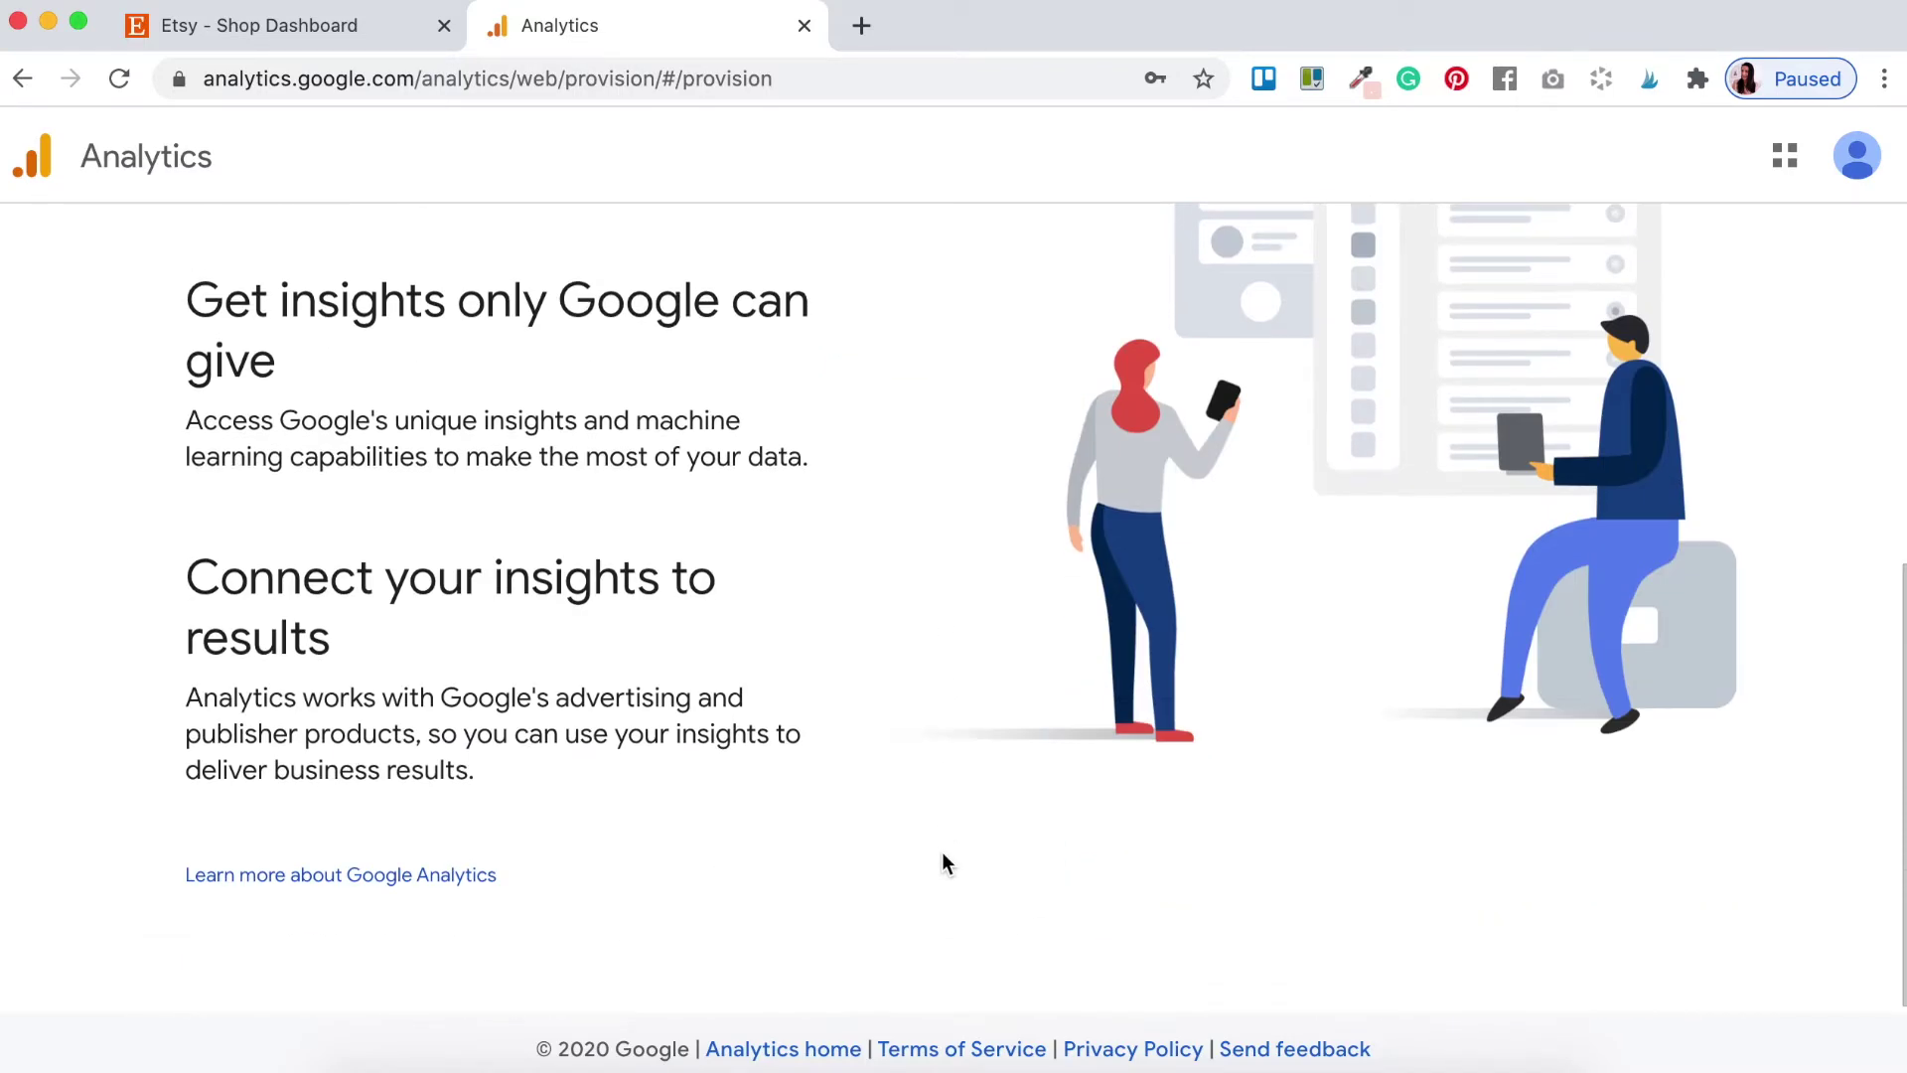
{"action": "scroll", "coordinate": [942, 862], "scroll_direction": "up", "scroll_amount": 5}
{"action": "scroll", "coordinate": [941, 862], "scroll_direction": "up", "scroll_amount": 2}
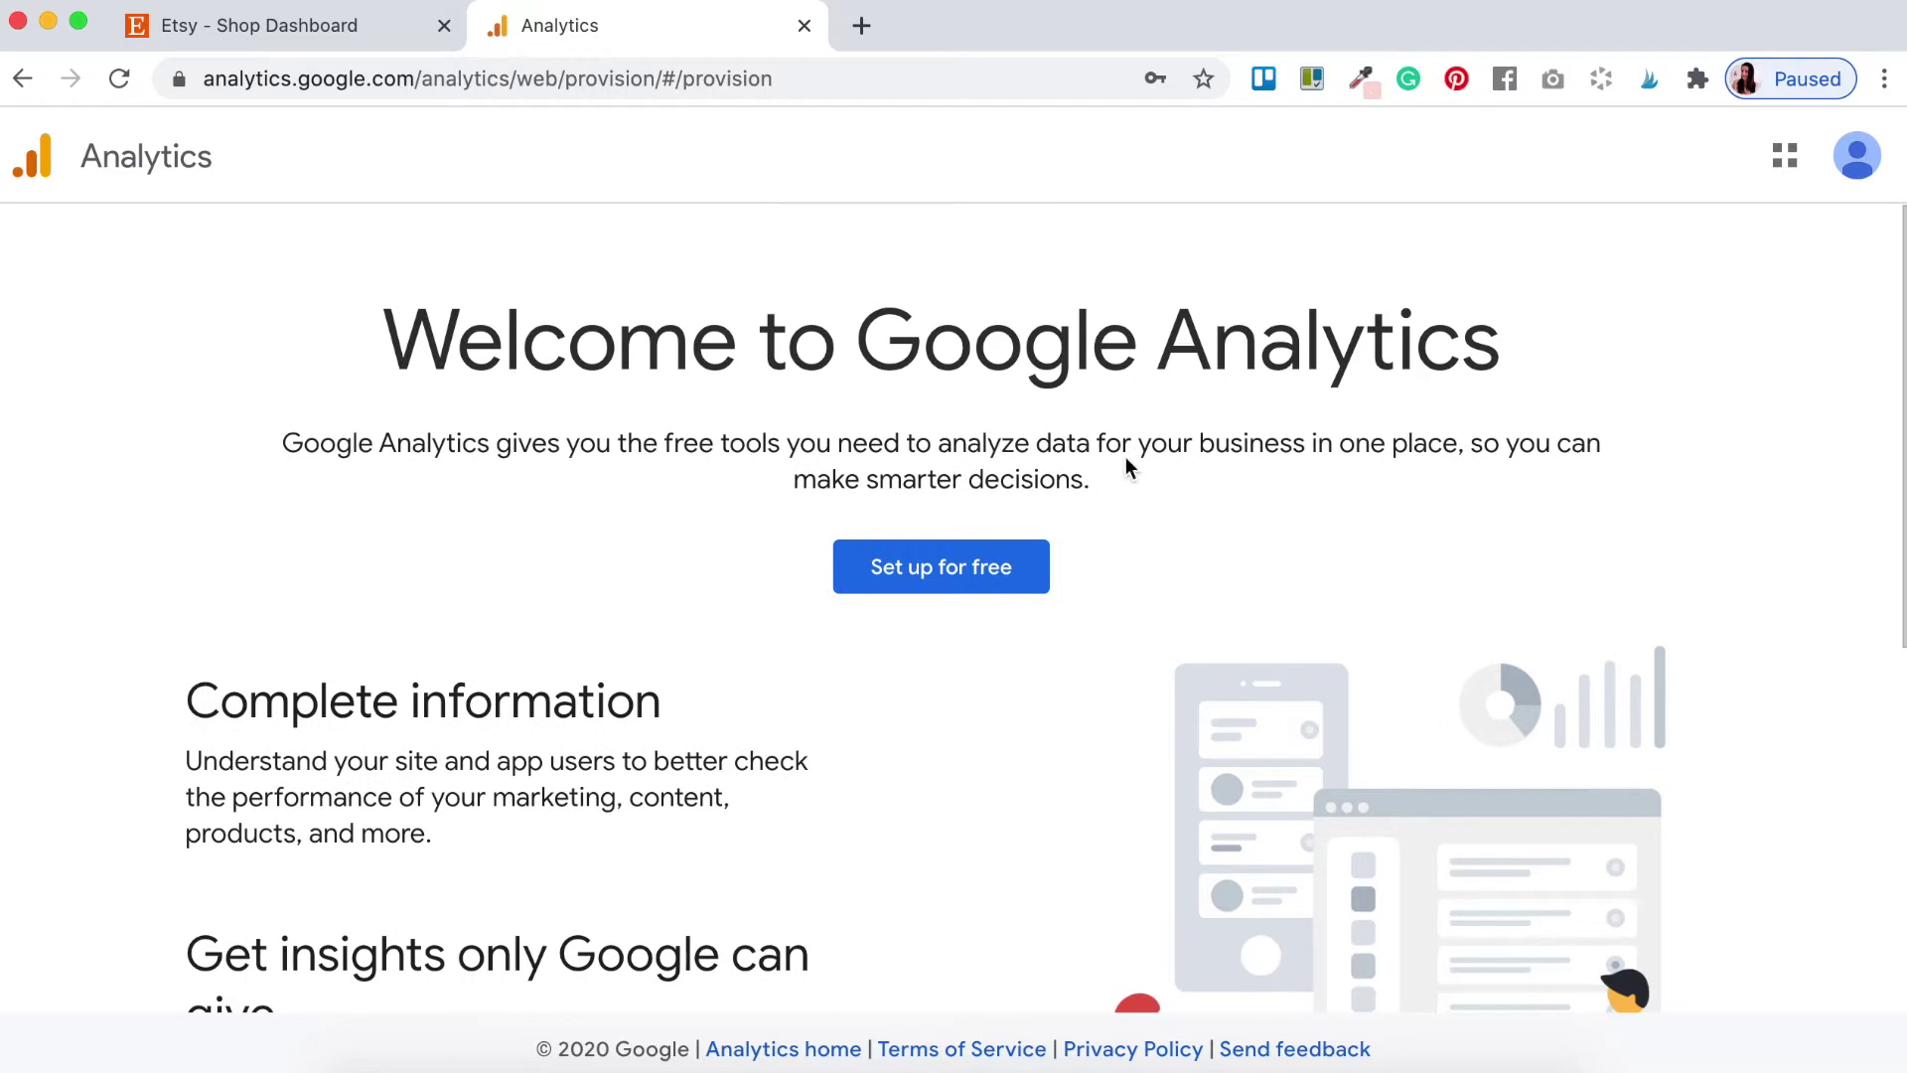
{"action": "left_click", "coordinate": [947, 581]}
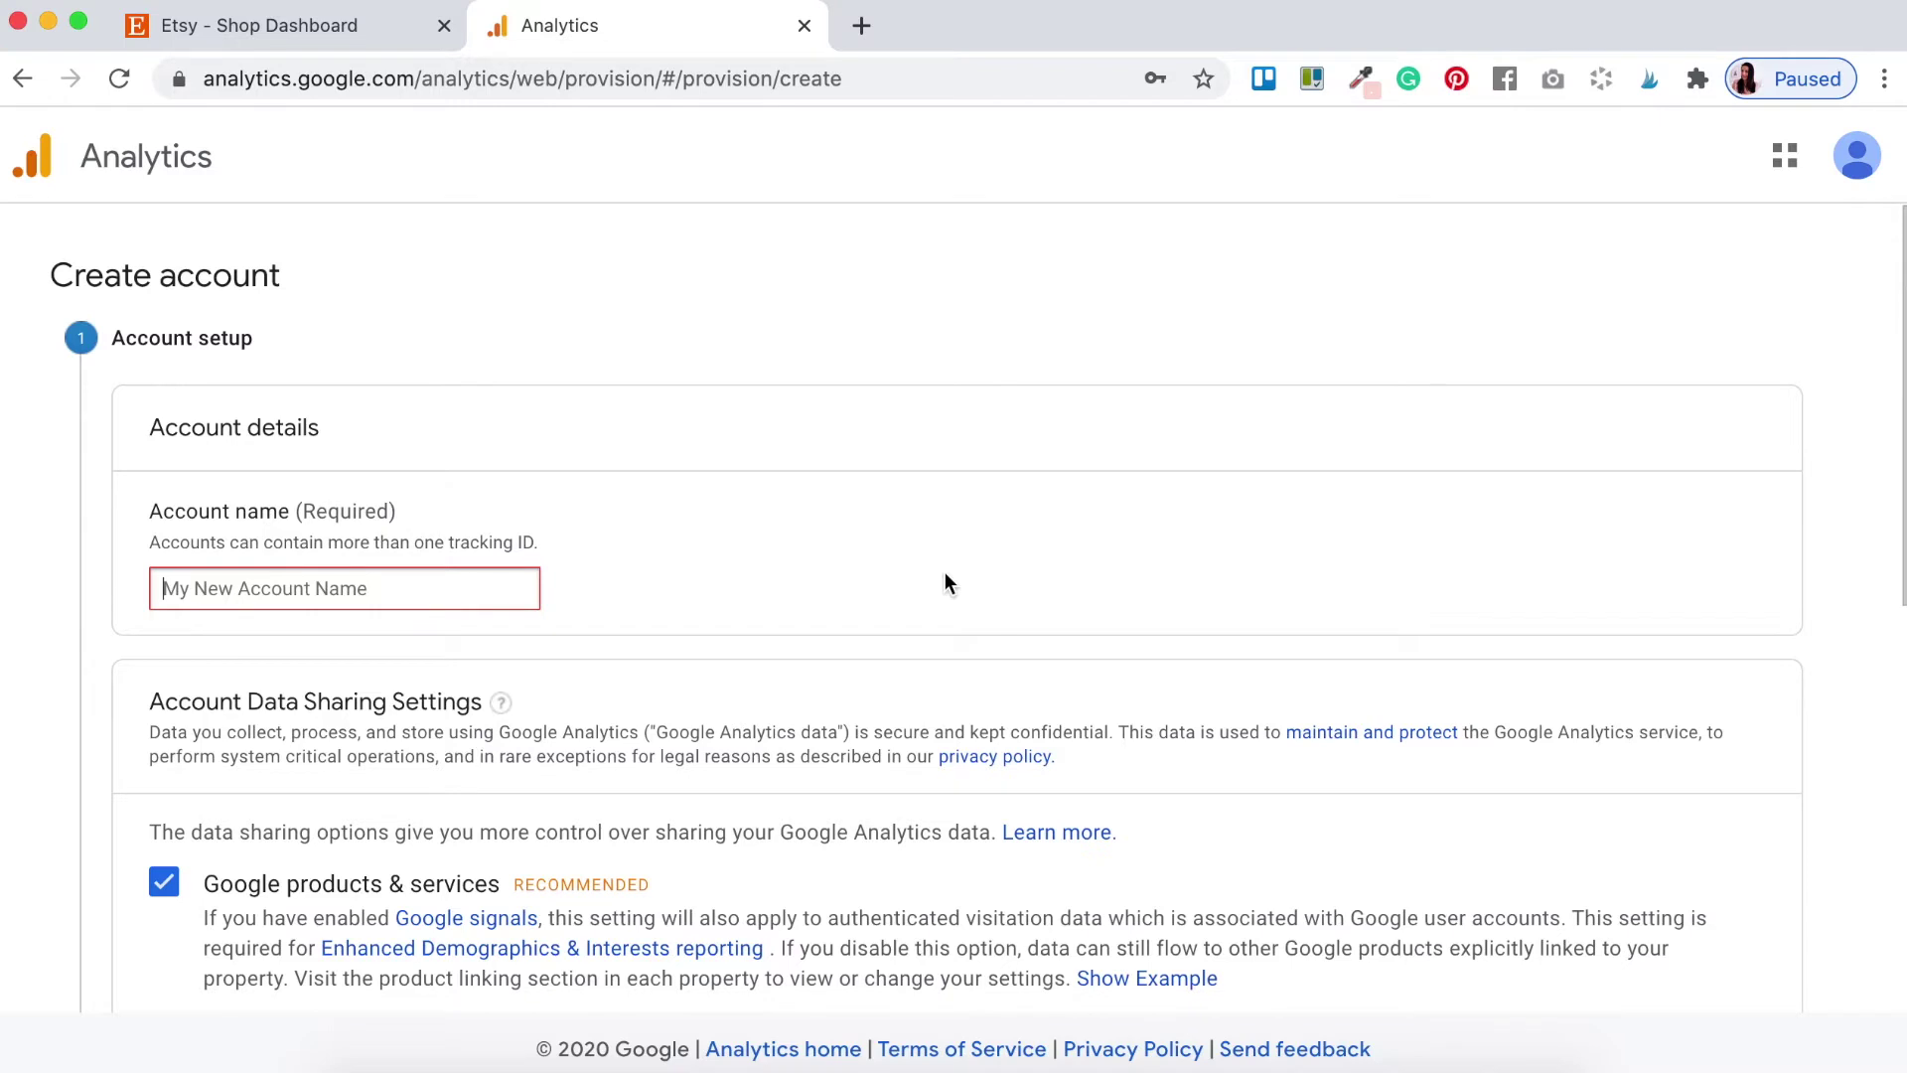
- Name the account 'The Makers Branding Shop', keep the default data sharing settings, and continue
{"action": "type", "text": "The Ma"}
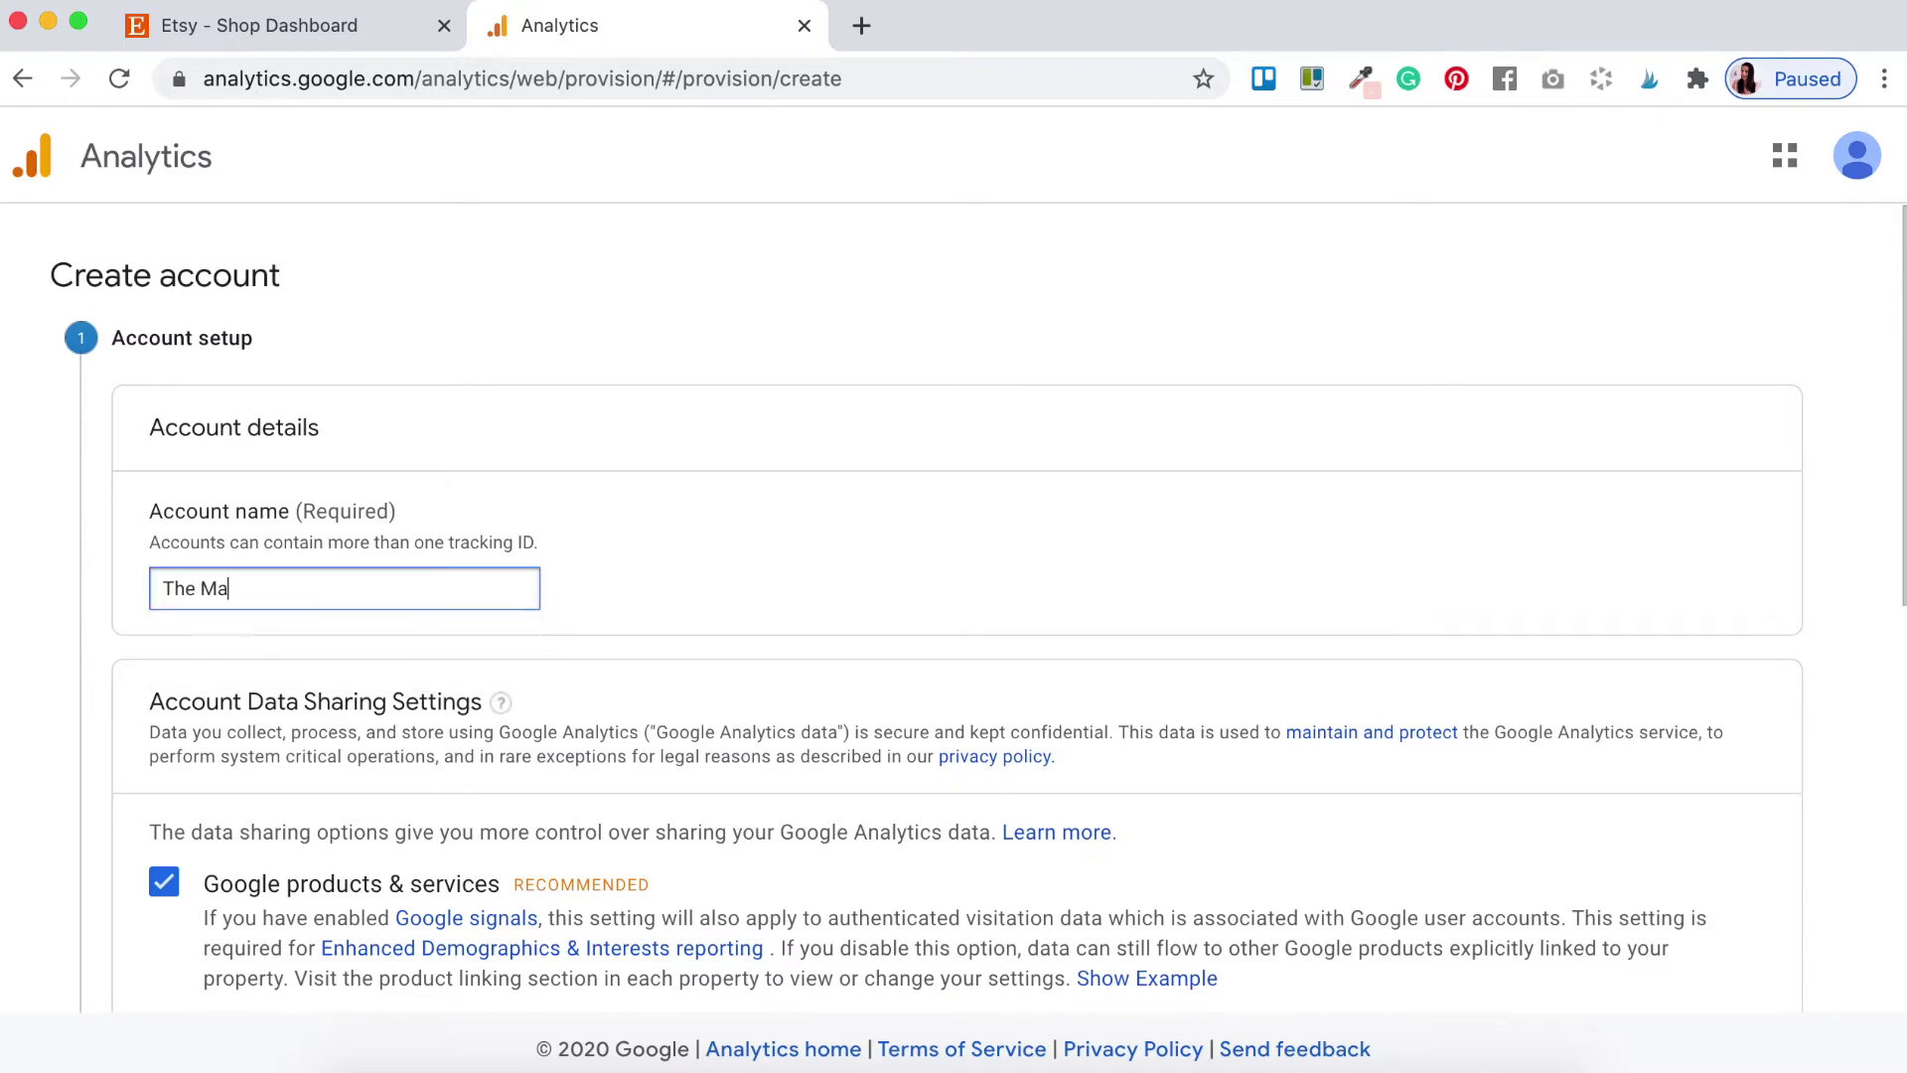
{"action": "type", "text": "kers Branding Shop"}
{"action": "scroll", "coordinate": [904, 676], "scroll_direction": "down", "scroll_amount": 5}
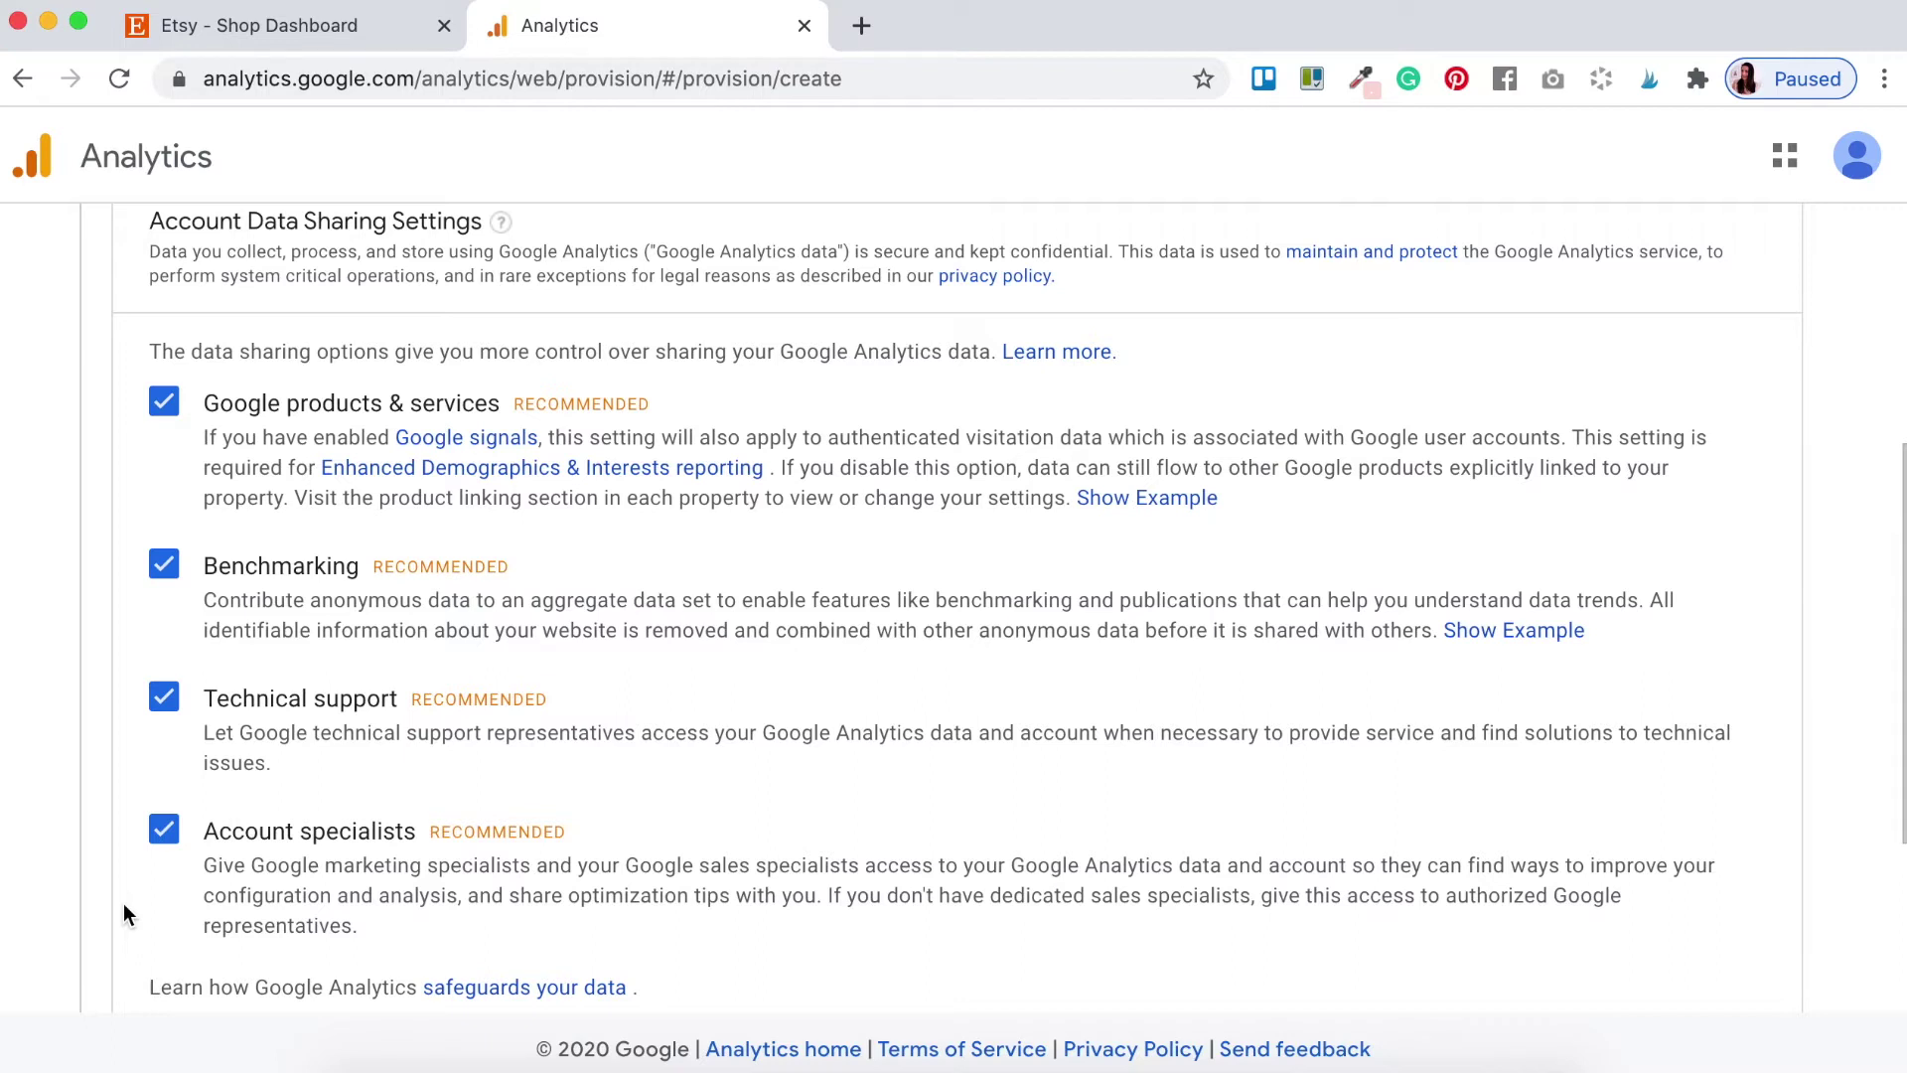
{"action": "scroll", "coordinate": [123, 903], "scroll_direction": "down", "scroll_amount": 5}
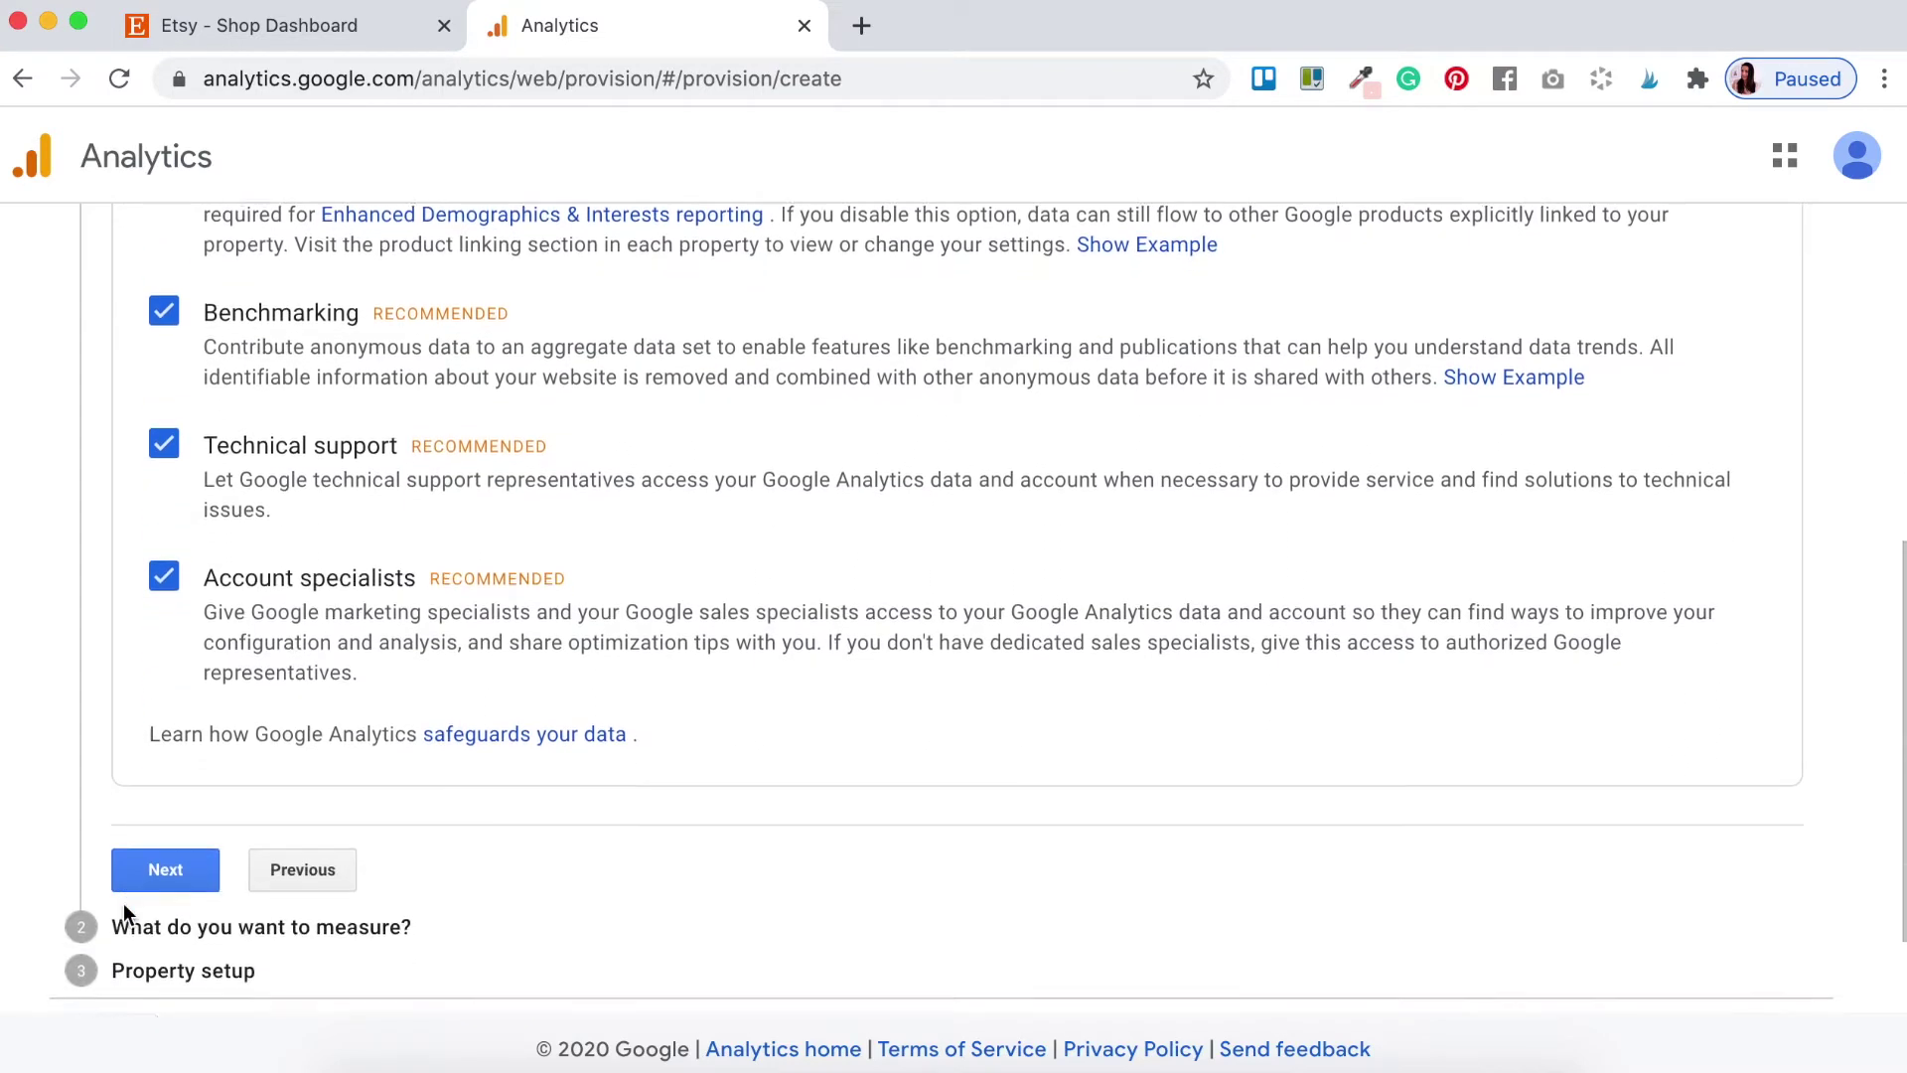
{"action": "left_click", "coordinate": [147, 844]}
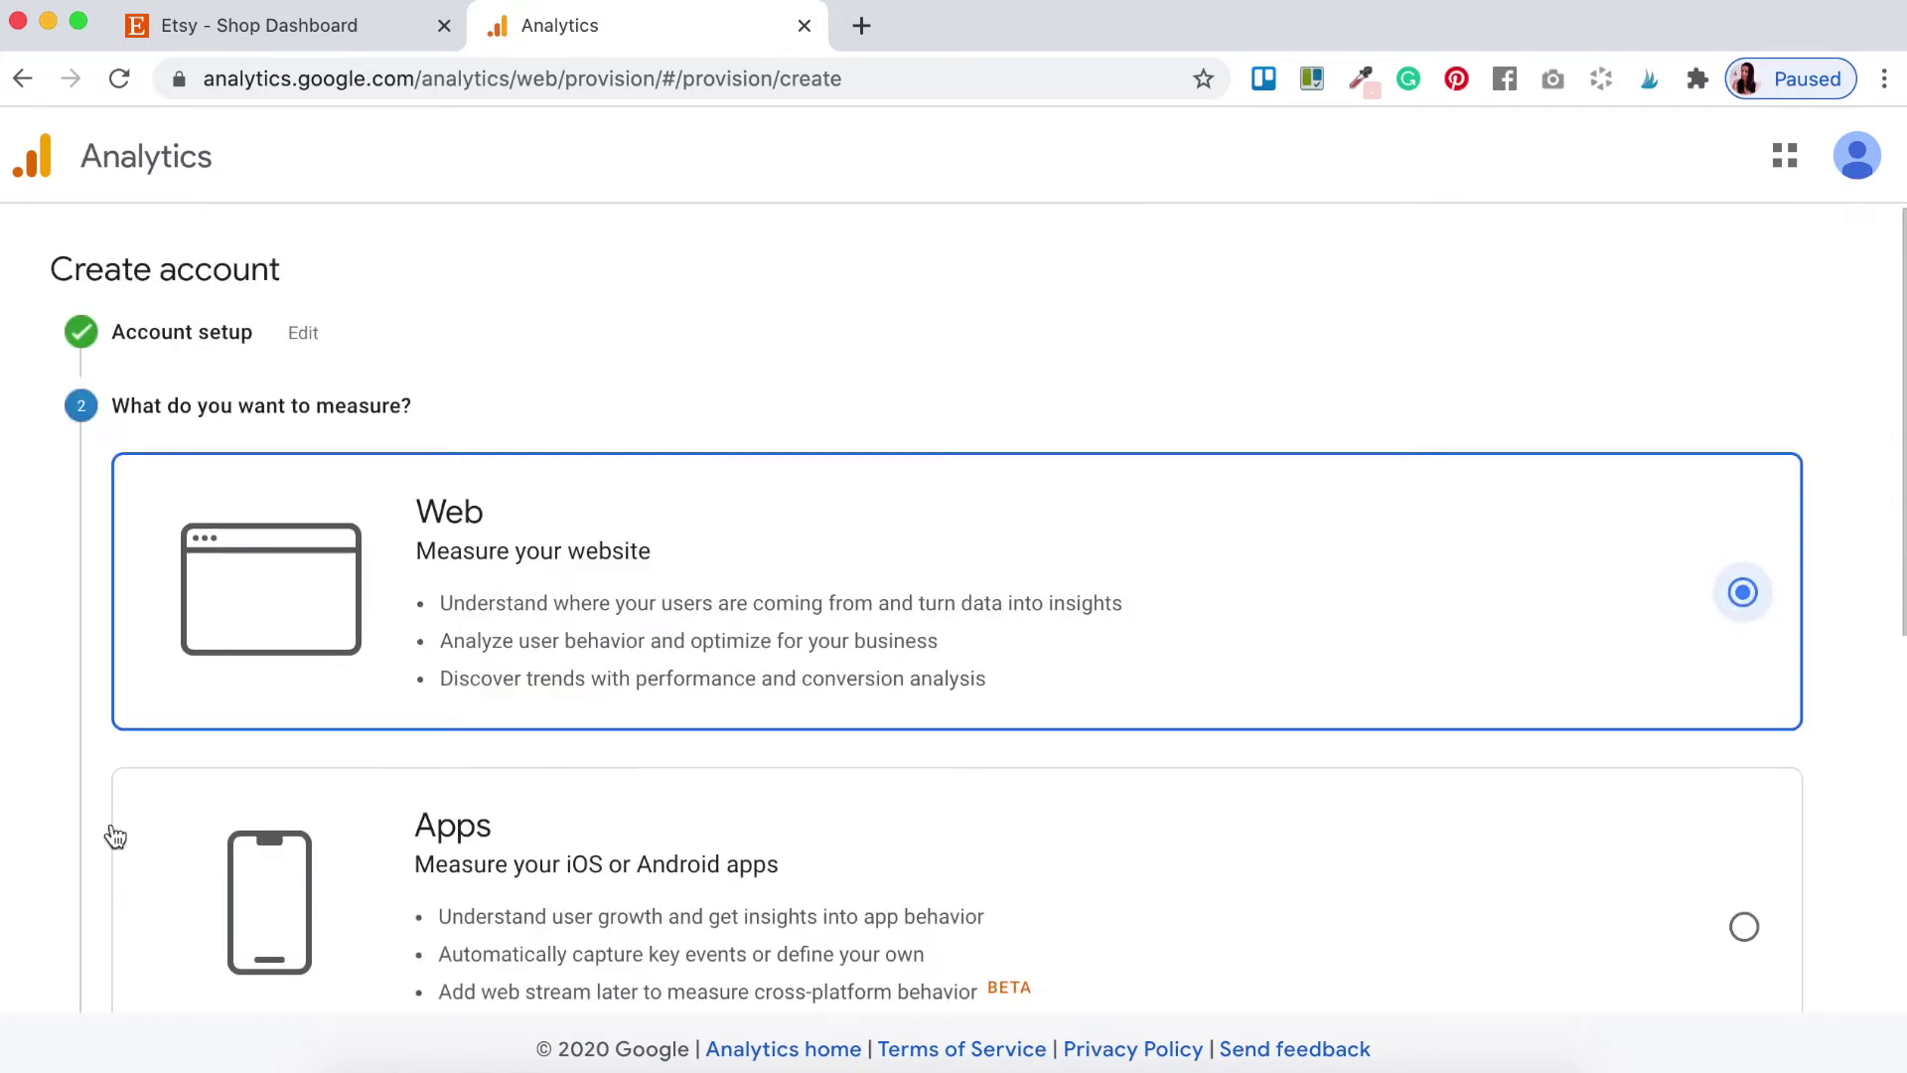
- Keep Web as the measurement type and continue to property setup
{"action": "scroll", "coordinate": [82, 826], "scroll_direction": "down", "scroll_amount": 2}
{"action": "scroll", "coordinate": [83, 827], "scroll_direction": "down", "scroll_amount": 2}
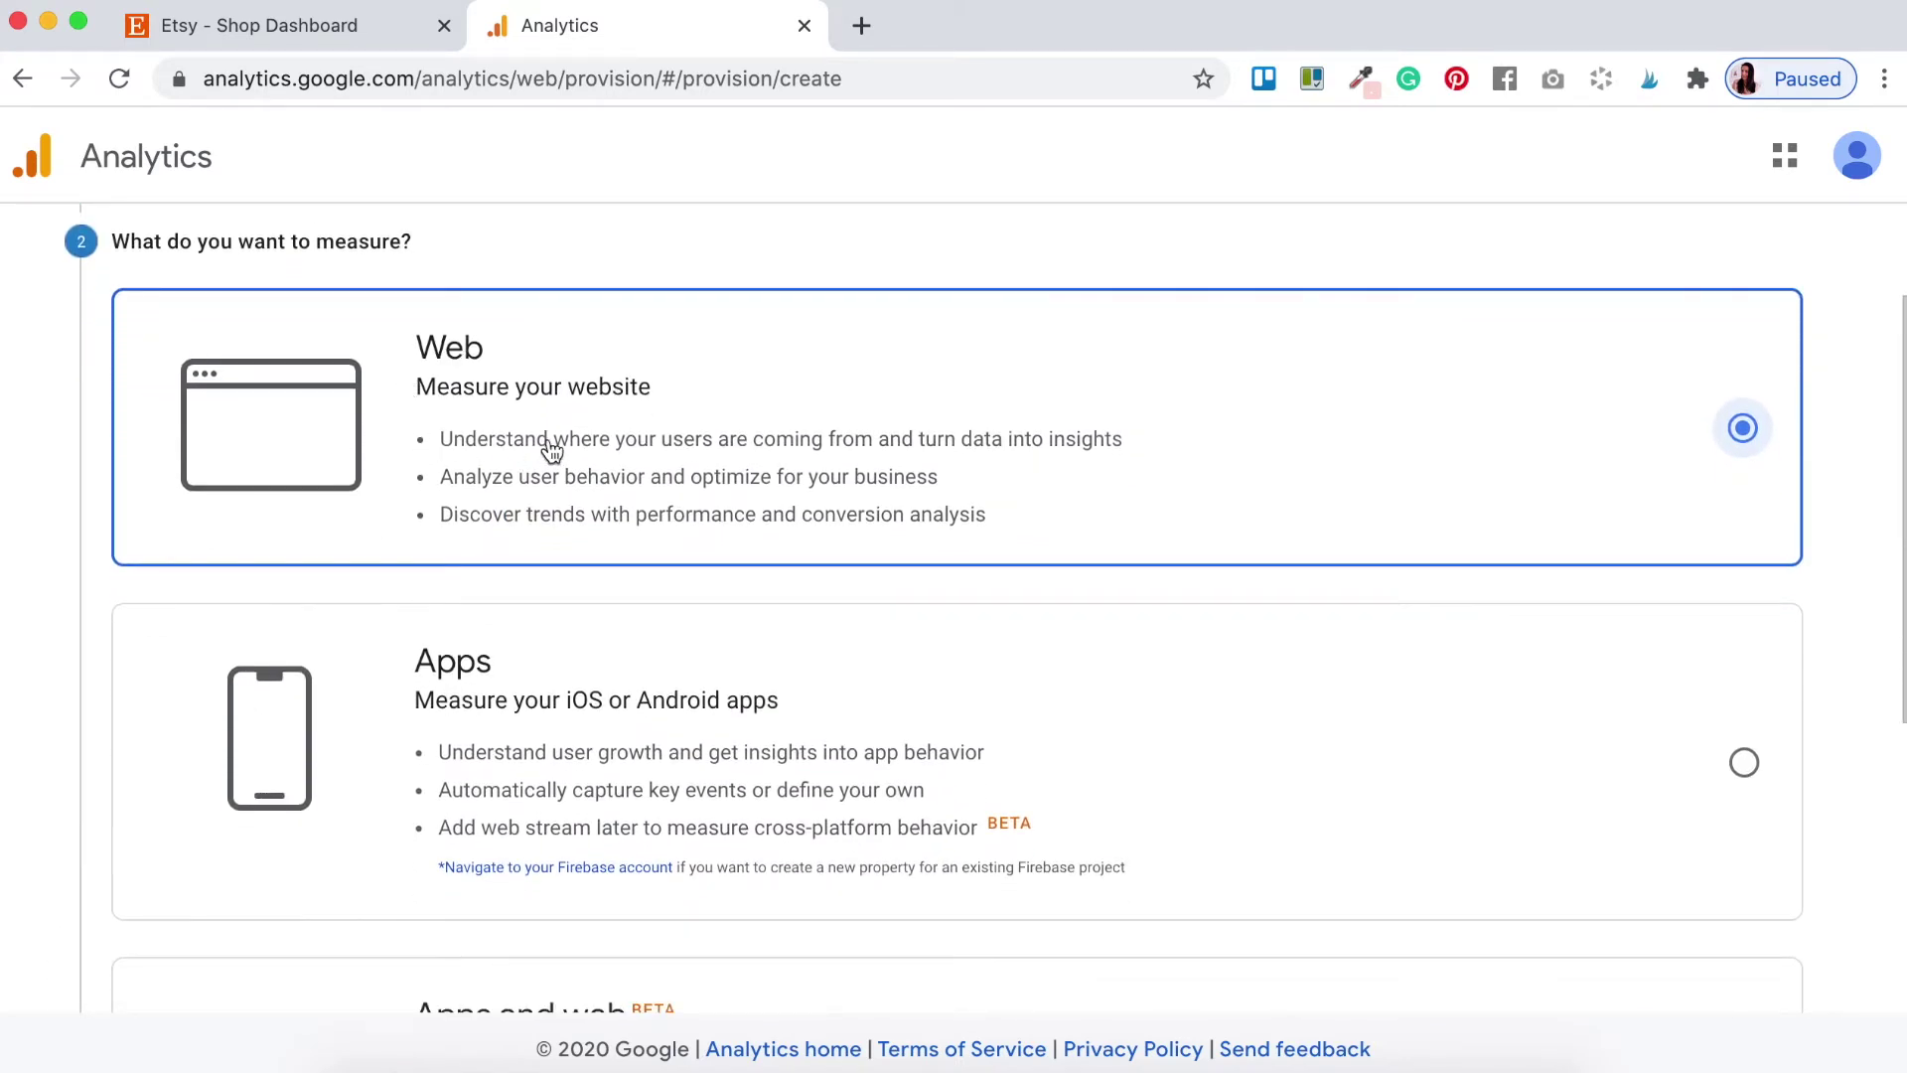
{"action": "scroll", "coordinate": [479, 473], "scroll_direction": "down", "scroll_amount": 3}
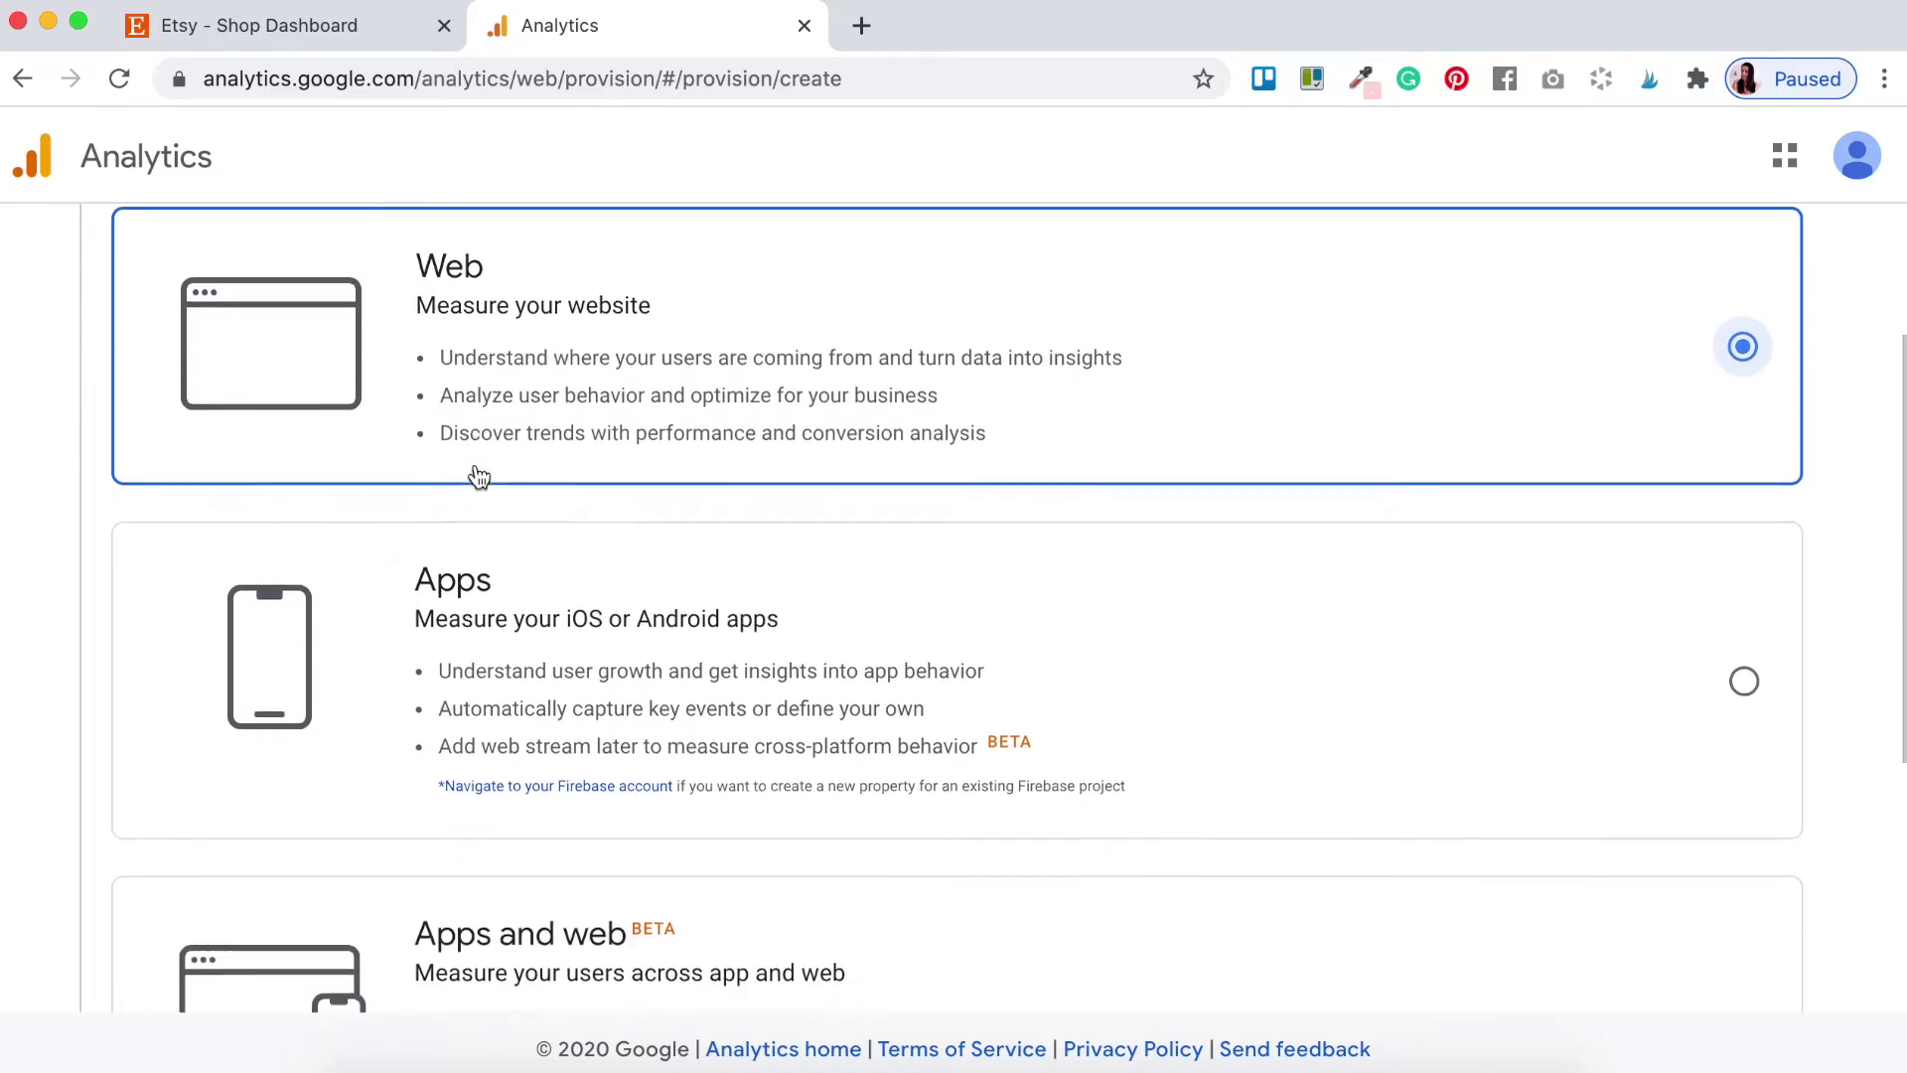
{"action": "scroll", "coordinate": [430, 588], "scroll_direction": "down", "scroll_amount": 2}
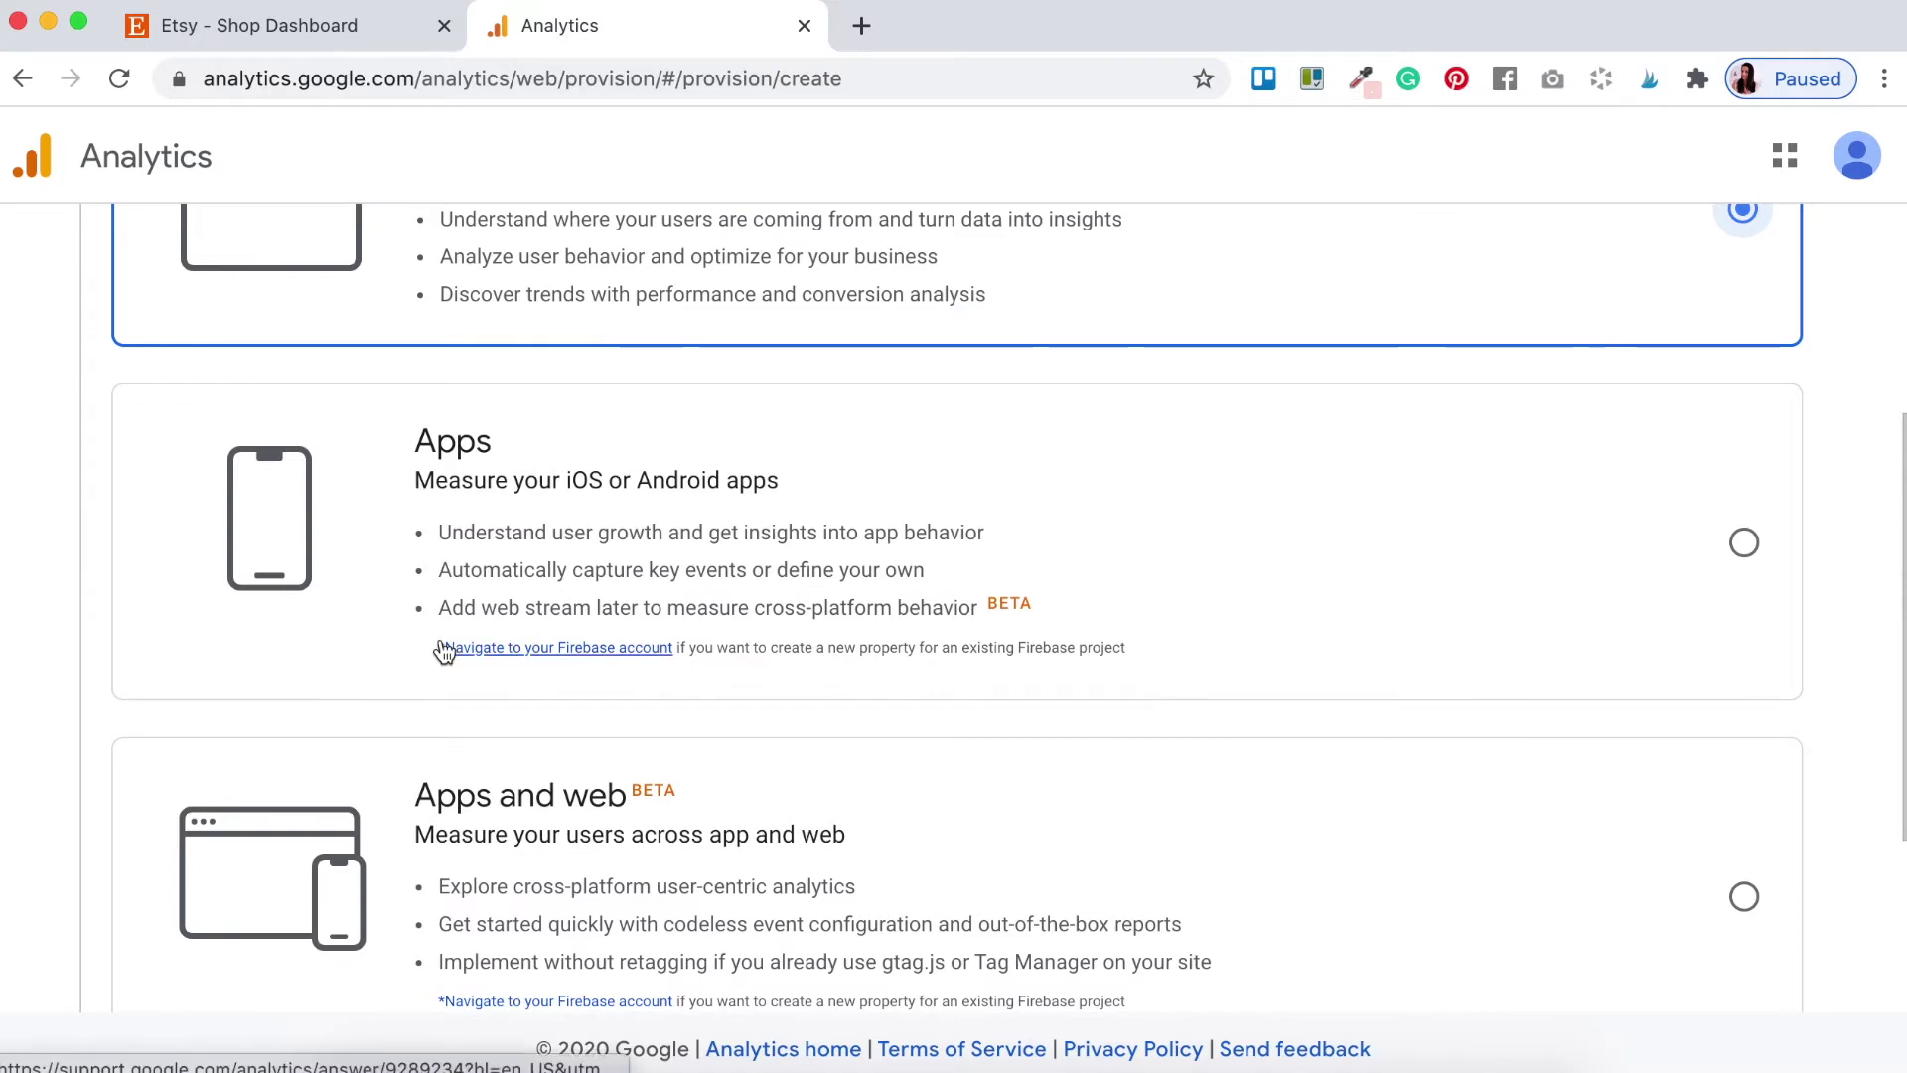
{"action": "scroll", "coordinate": [444, 651], "scroll_direction": "up", "scroll_amount": 3}
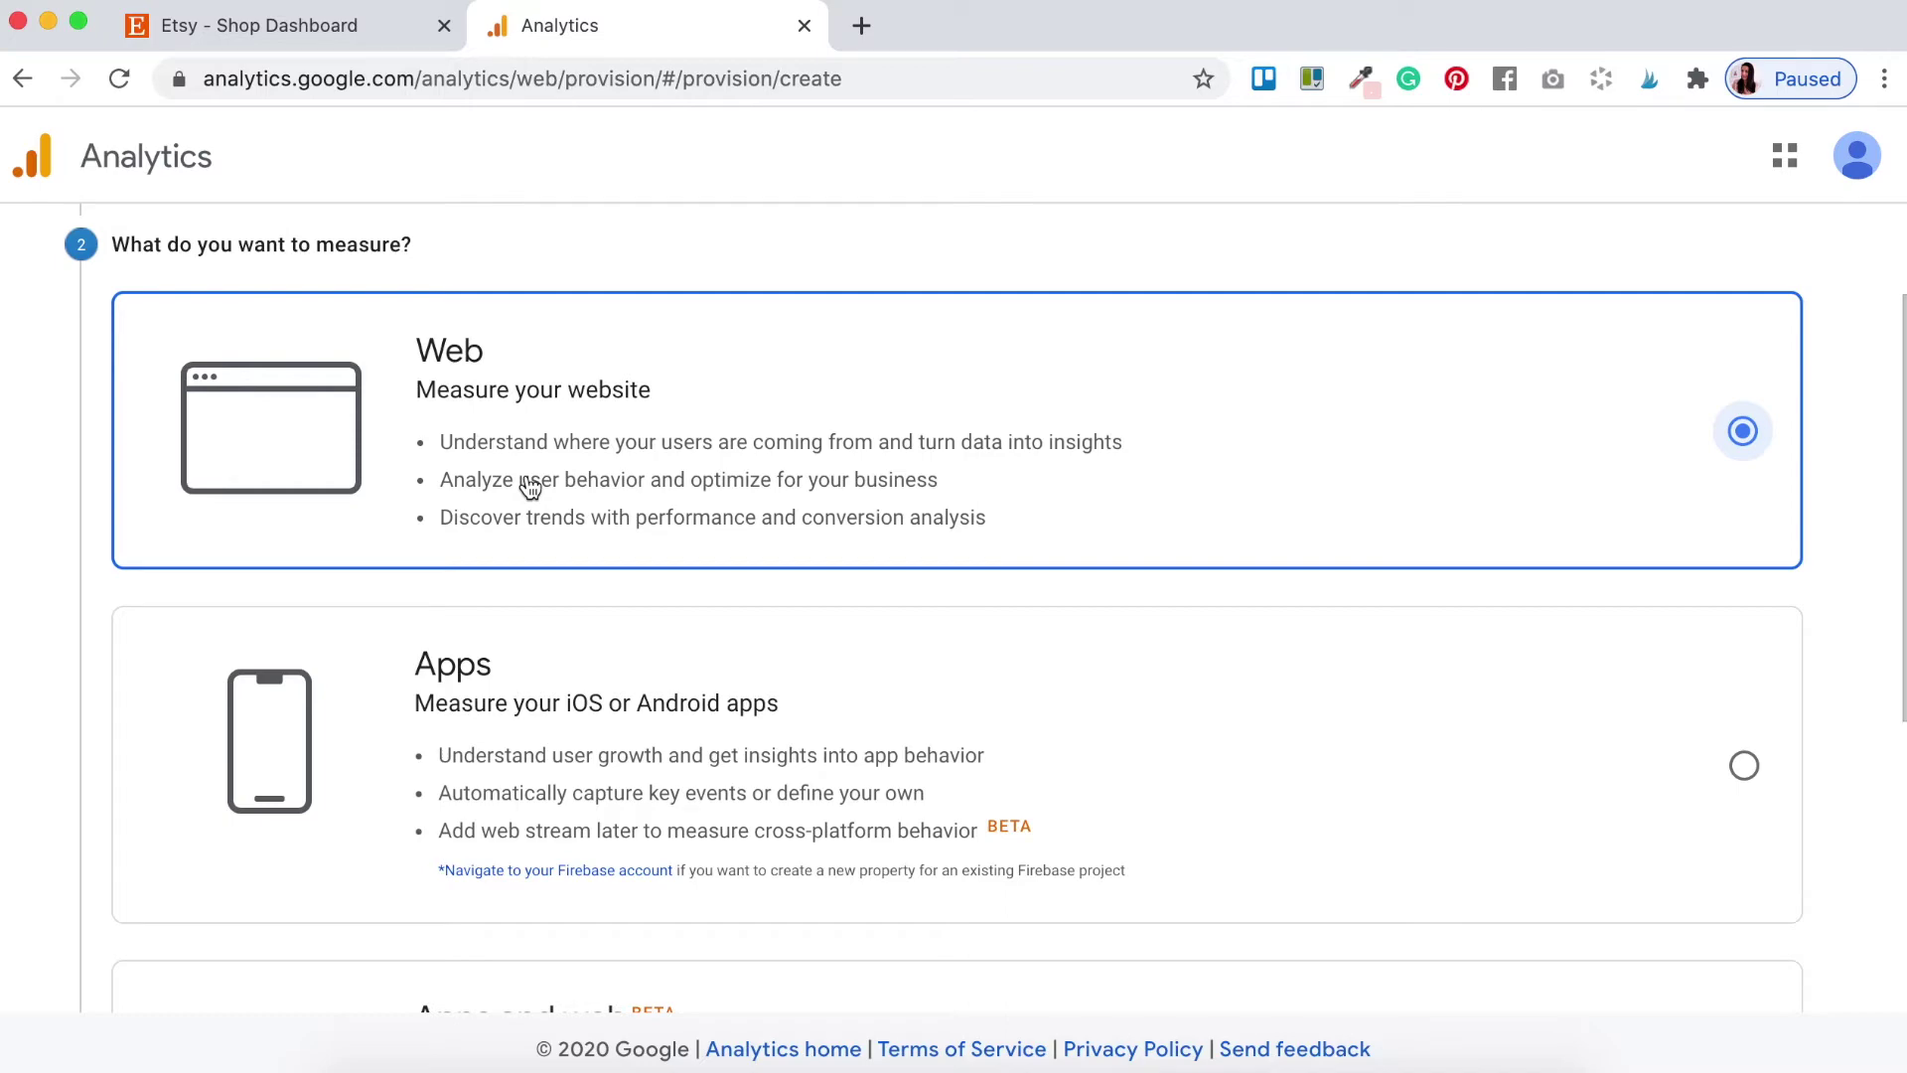
{"action": "scroll", "coordinate": [65, 666], "scroll_direction": "down", "scroll_amount": 5}
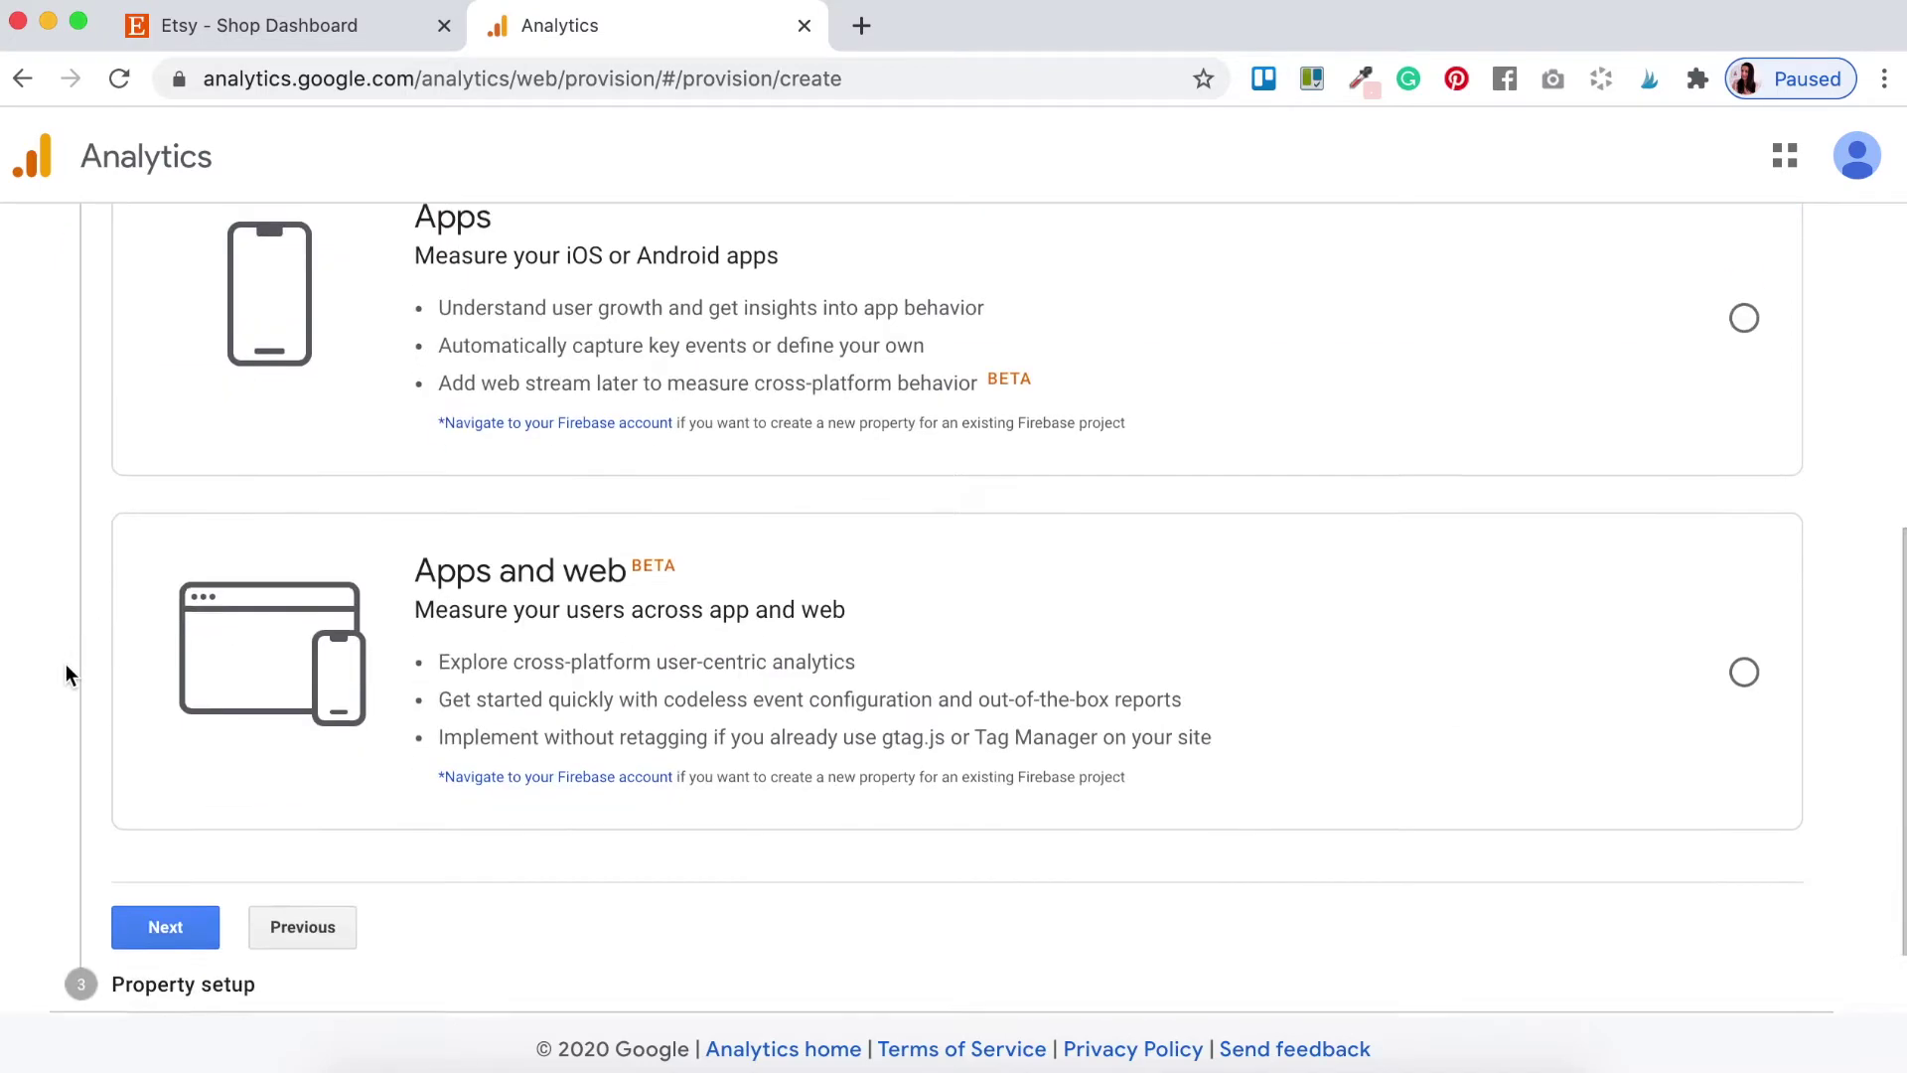
{"action": "scroll", "coordinate": [66, 664], "scroll_direction": "down", "scroll_amount": 1}
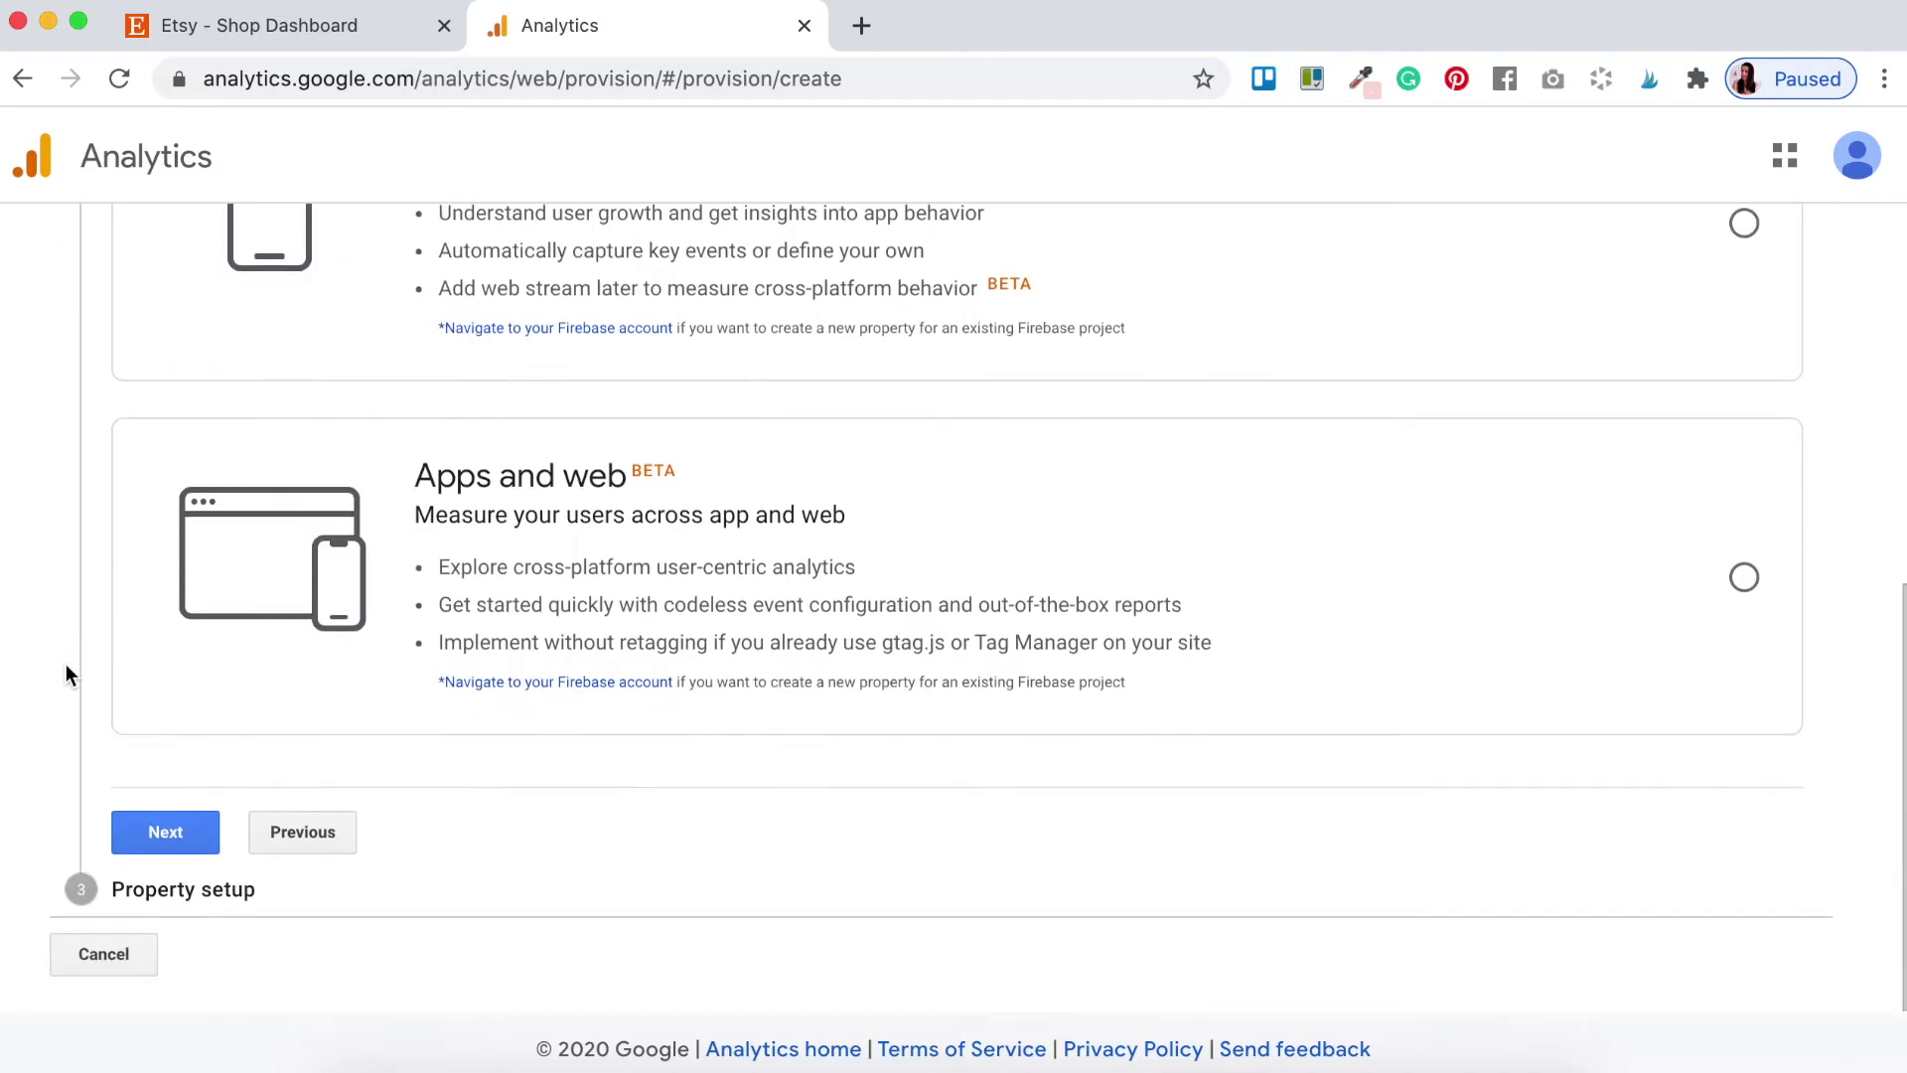
{"action": "left_click", "coordinate": [162, 842]}
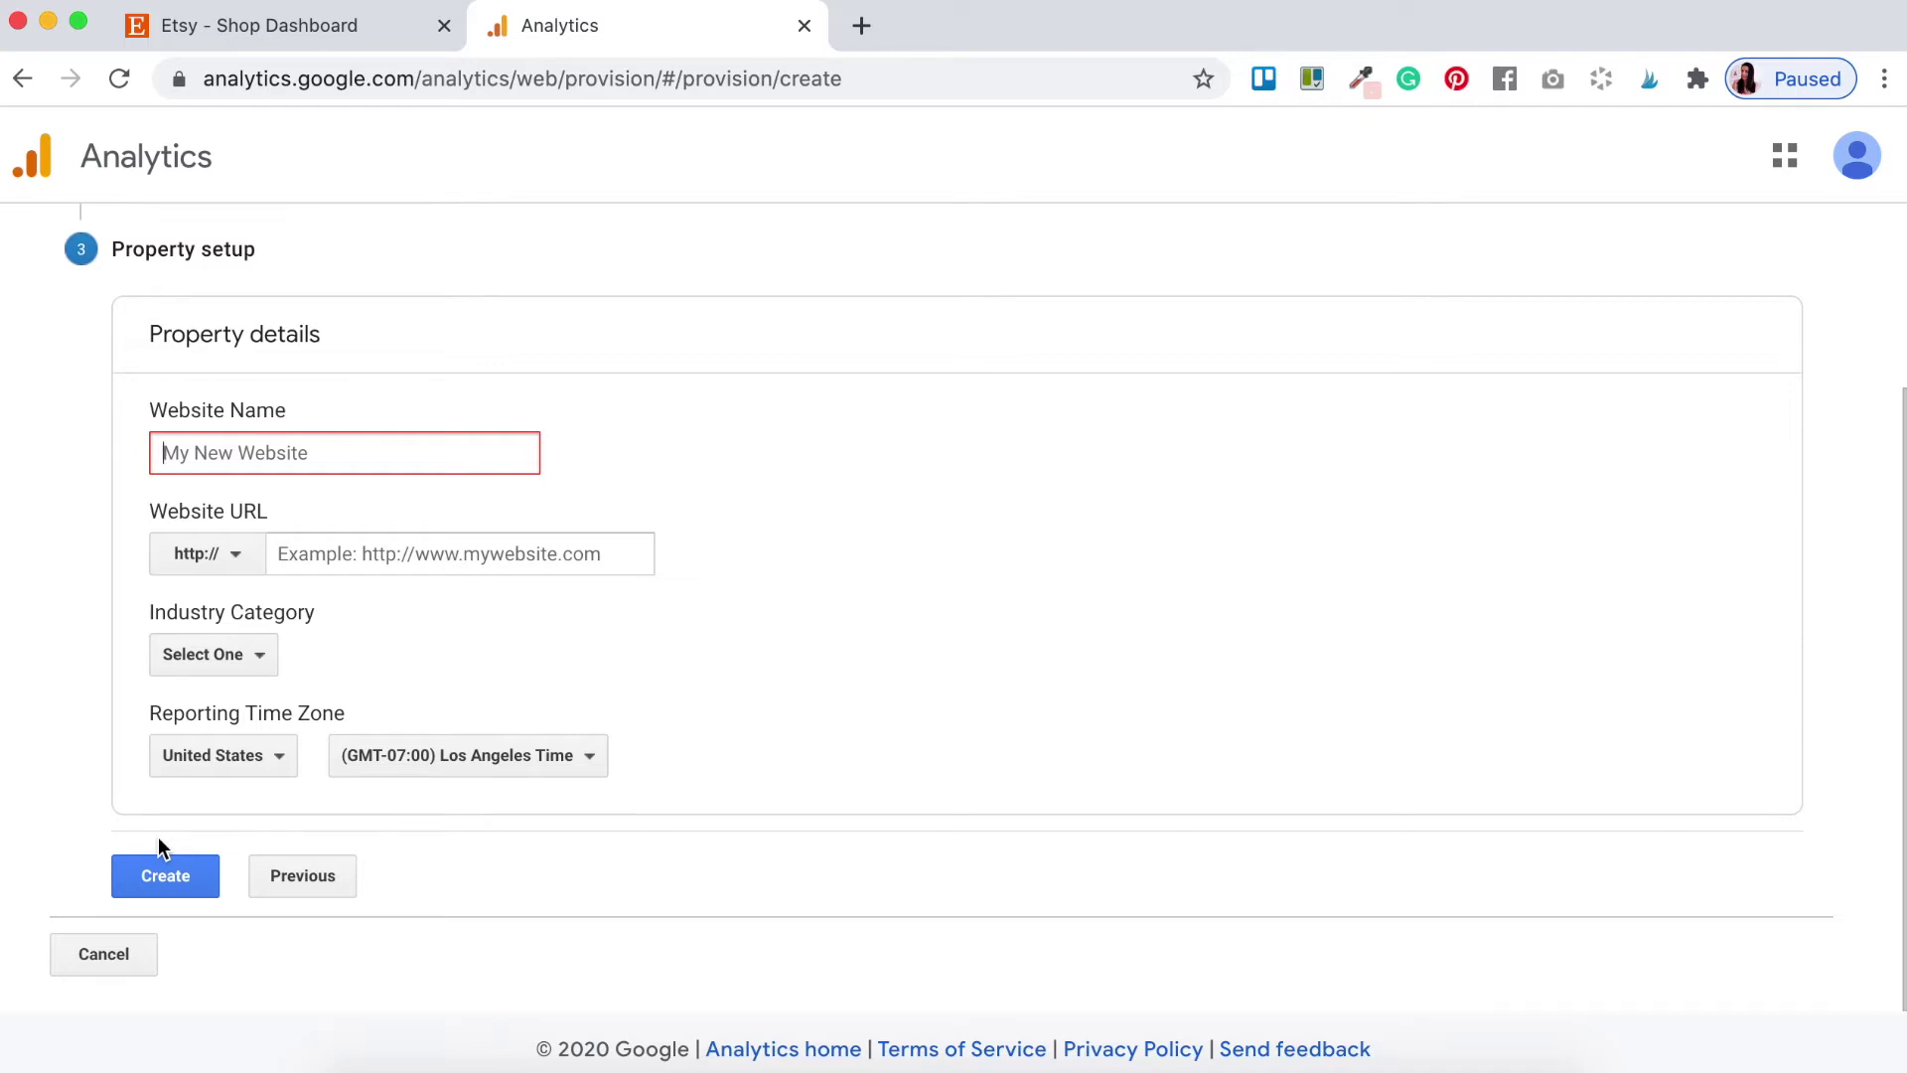
- Enter website name 'The Makers Branding Shop' and paste the Etsy shop URL as Website URL
{"action": "type", "text": "The Makers Branding Shop"}
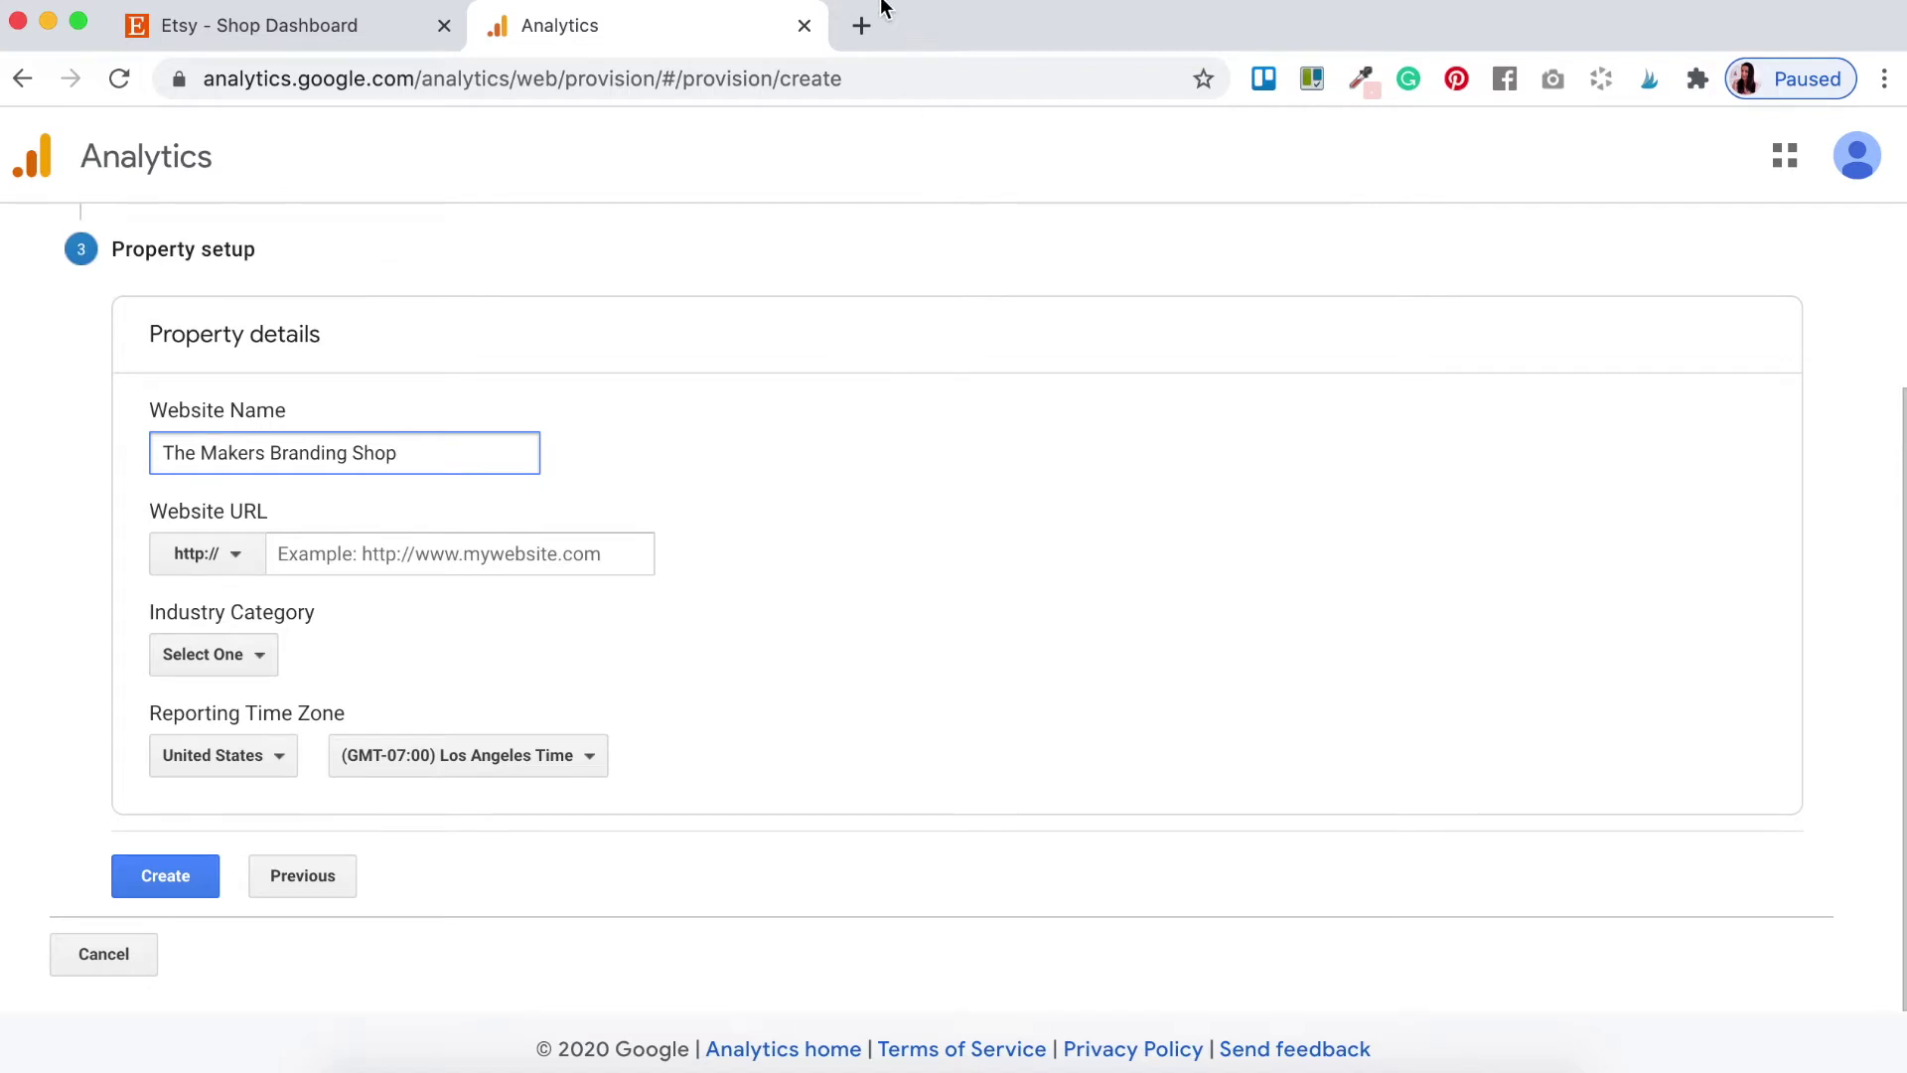
{"action": "left_click", "coordinate": [862, 26]}
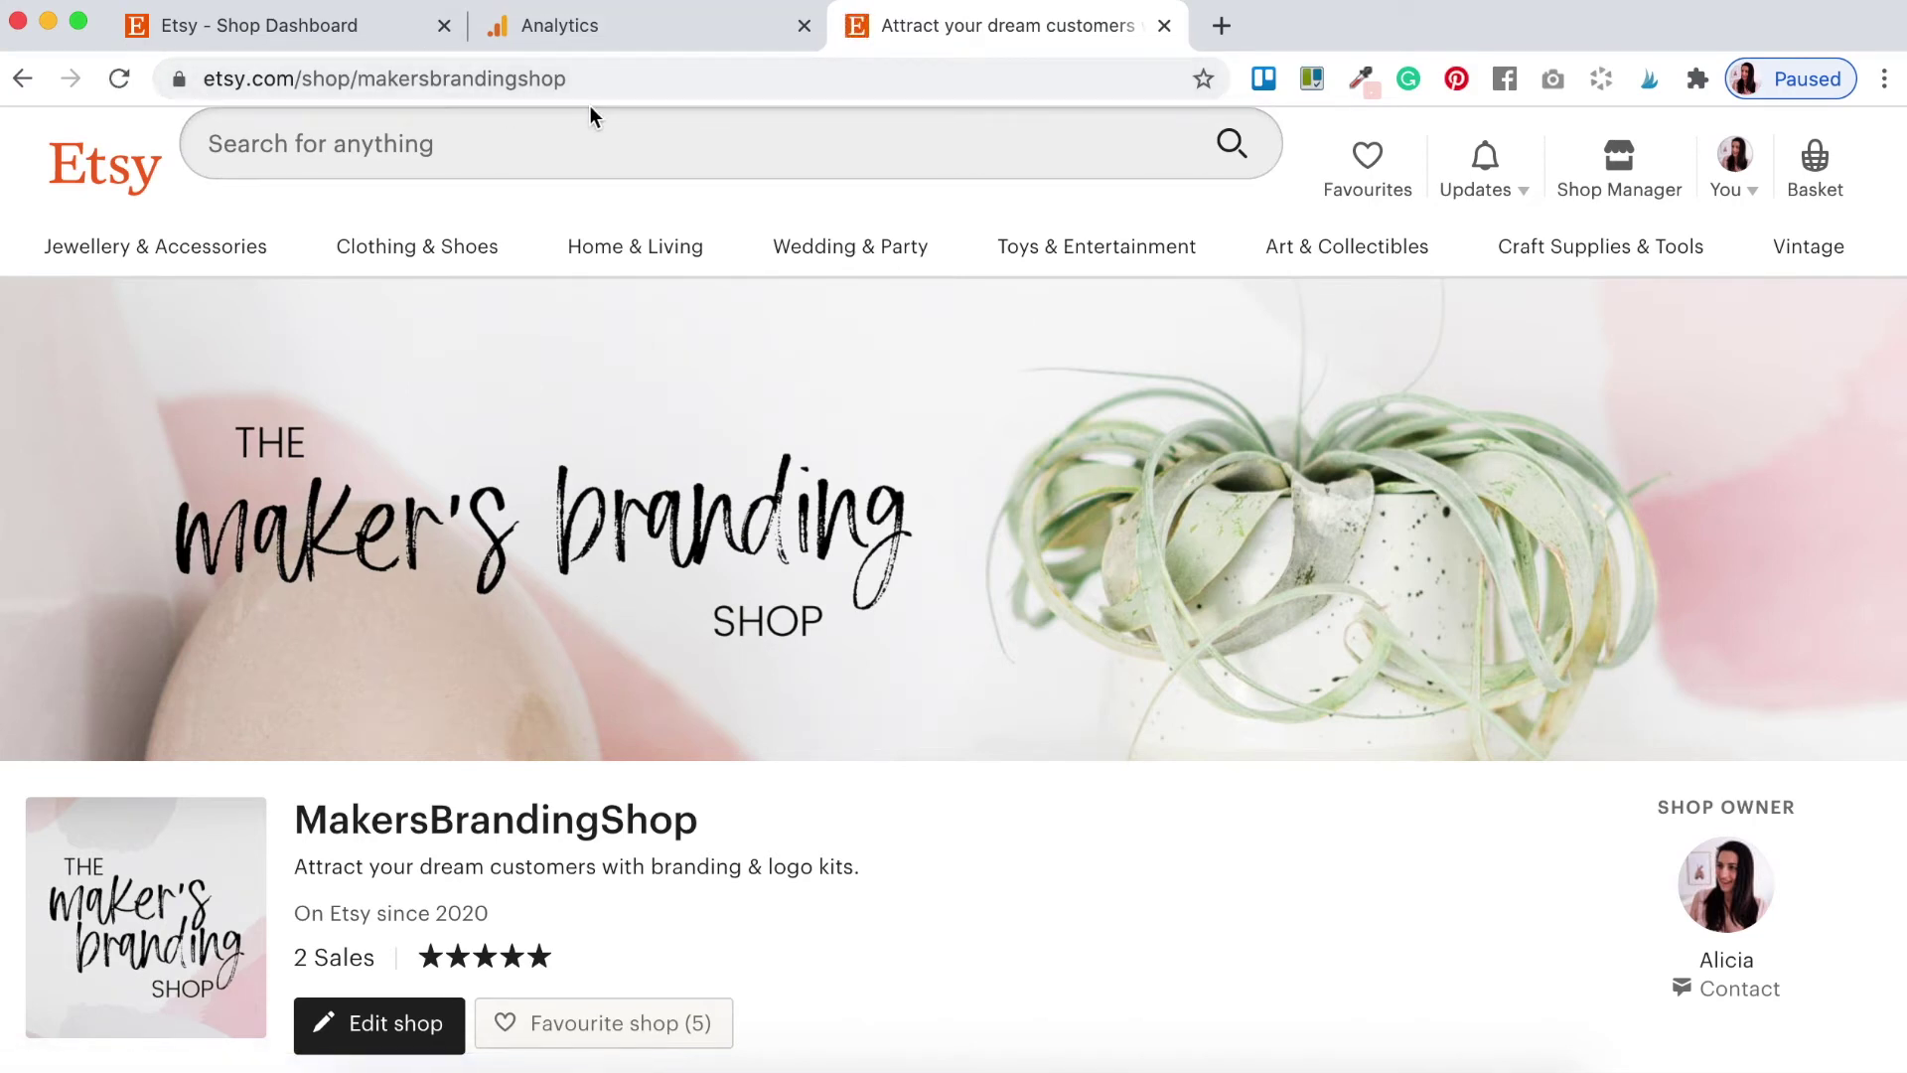
{"action": "left_click", "coordinate": [589, 76]}
{"action": "key", "text": "super+c"}
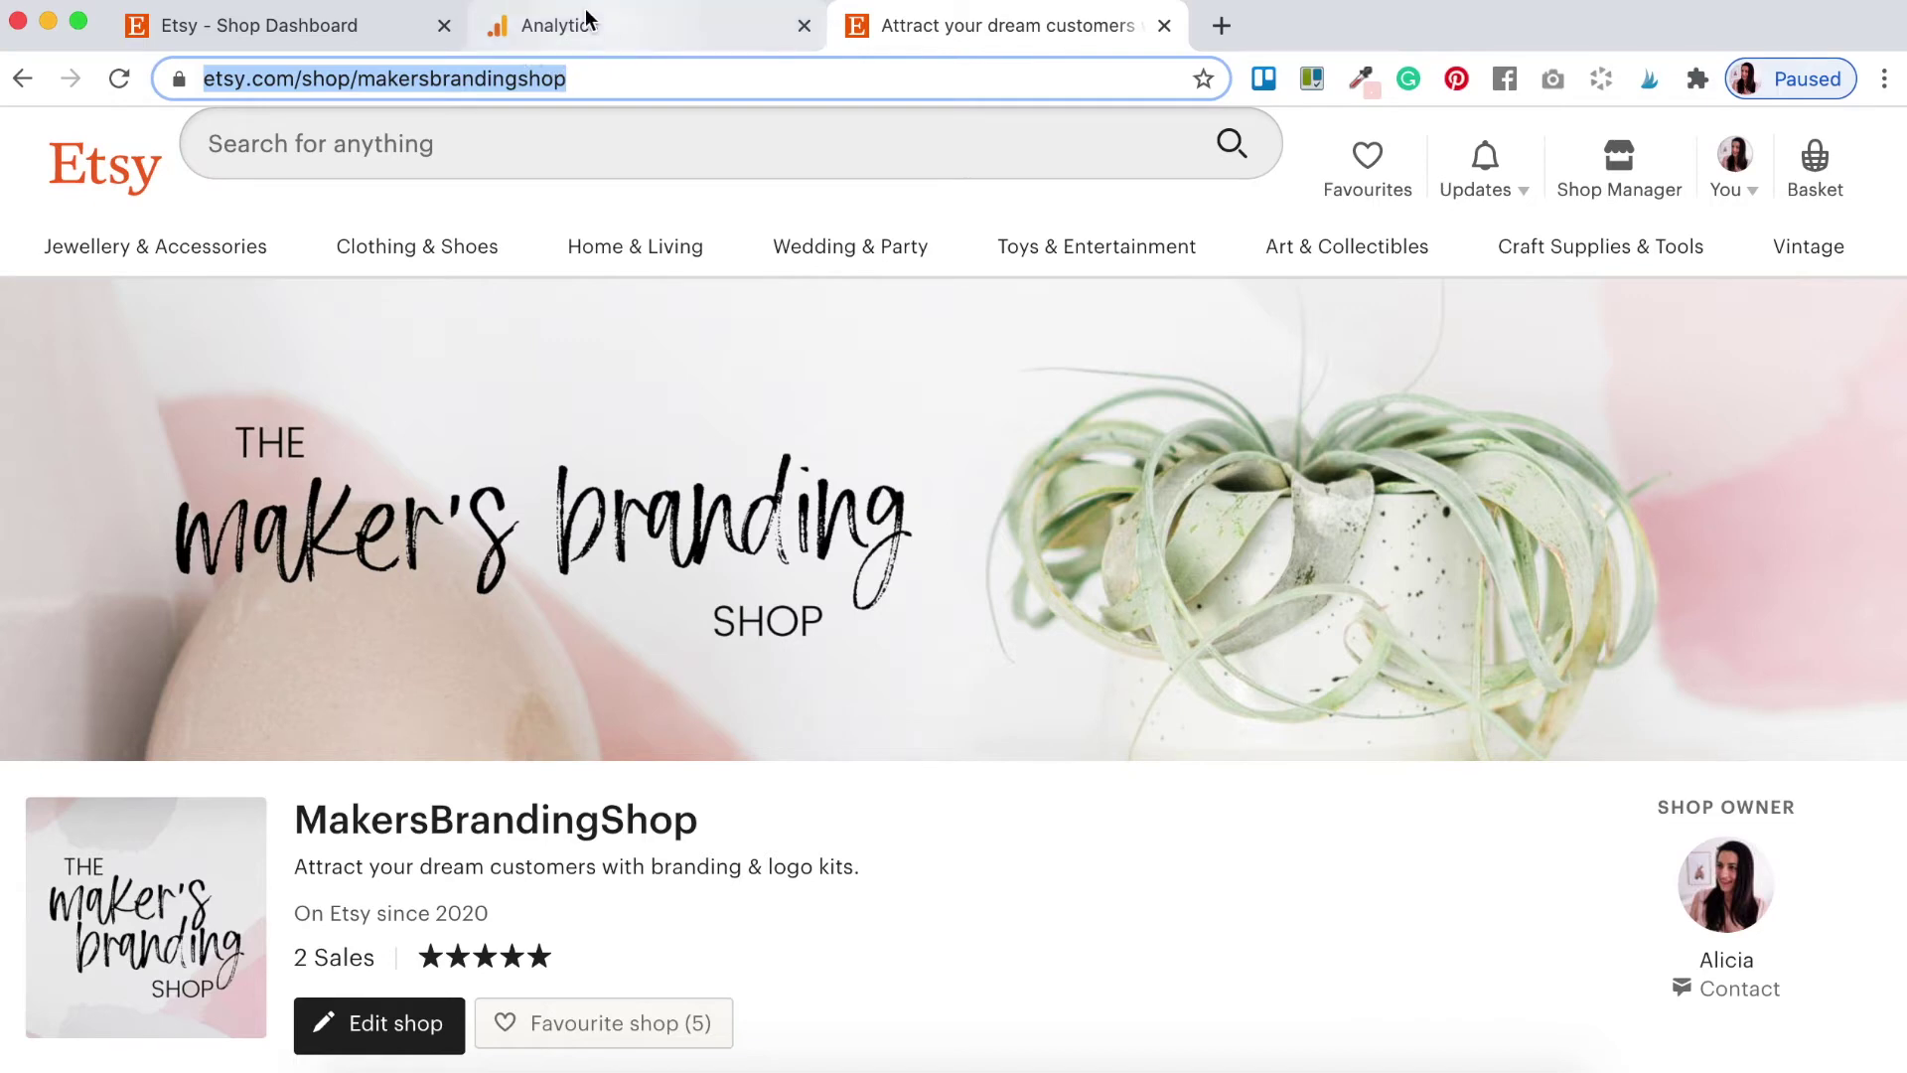
{"action": "left_click", "coordinate": [593, 33]}
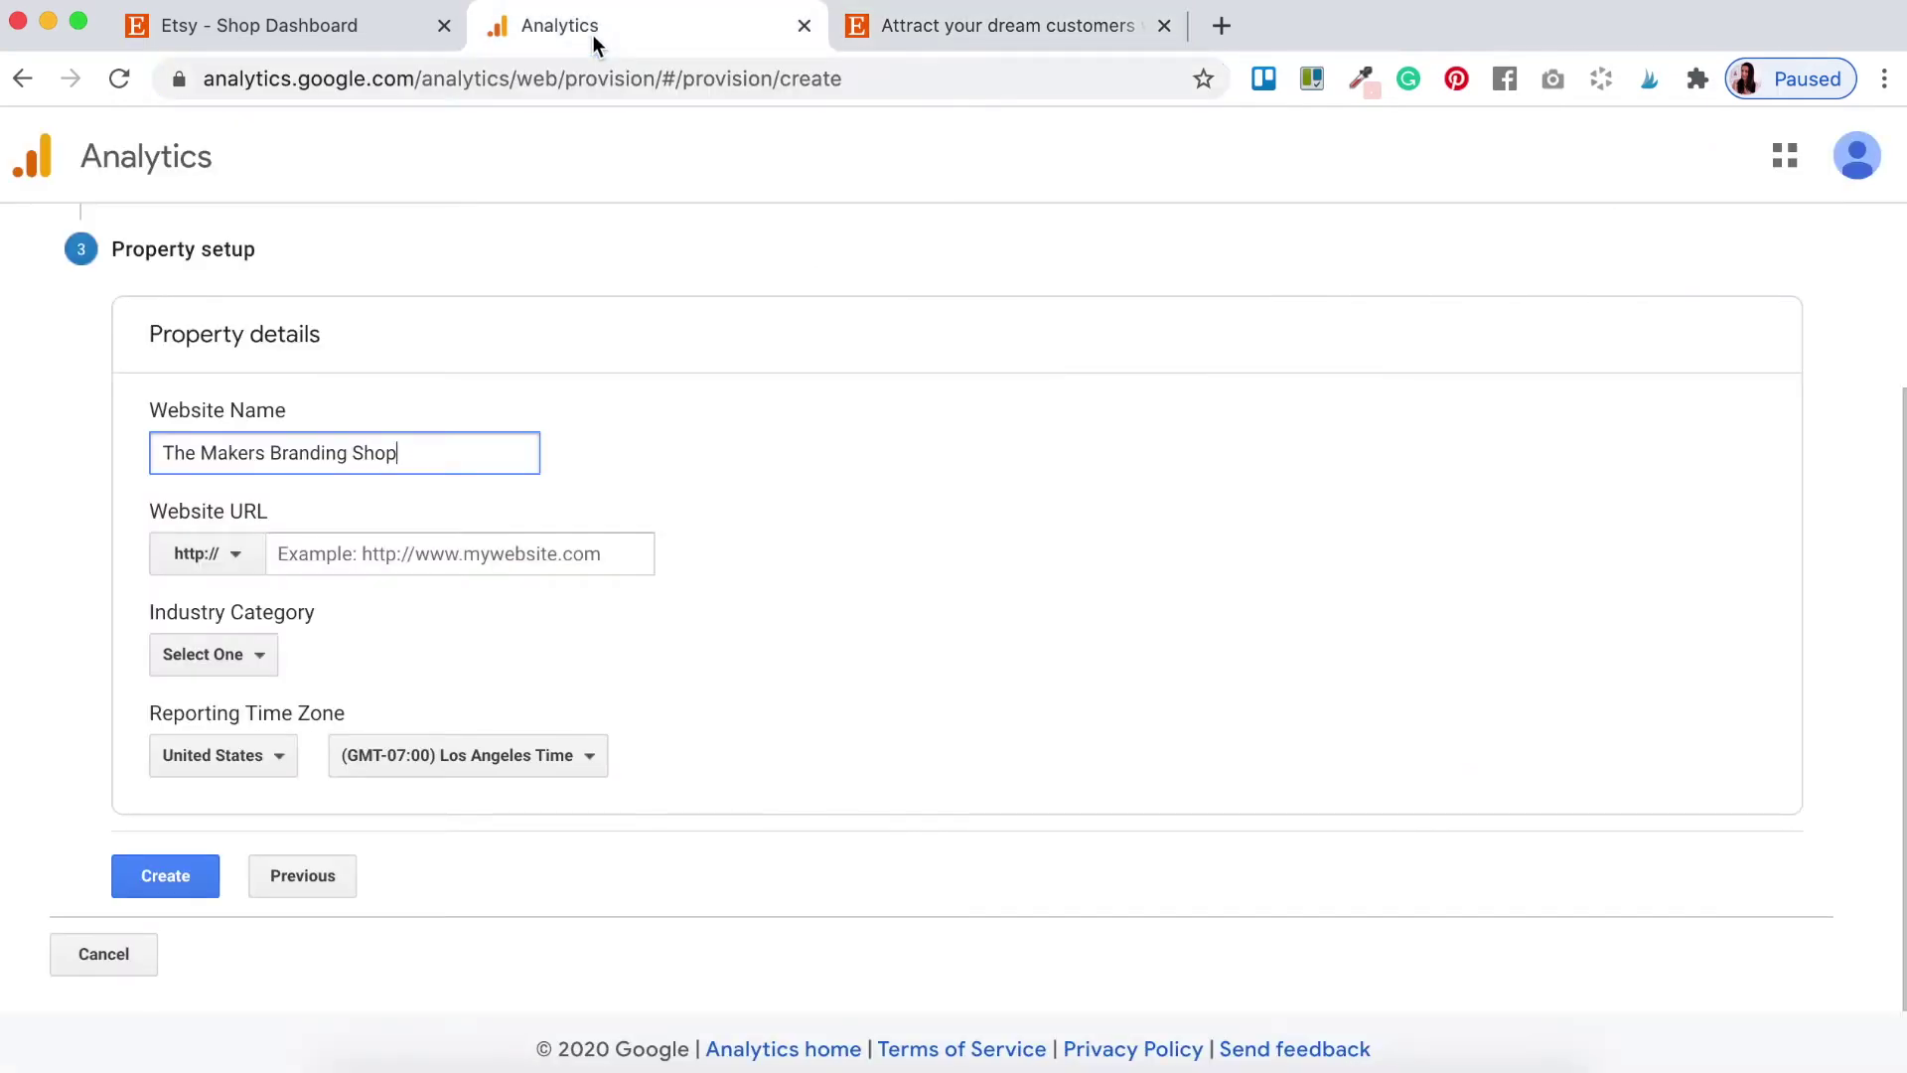
{"action": "left_click", "coordinate": [318, 564]}
{"action": "key", "text": "super+v"}
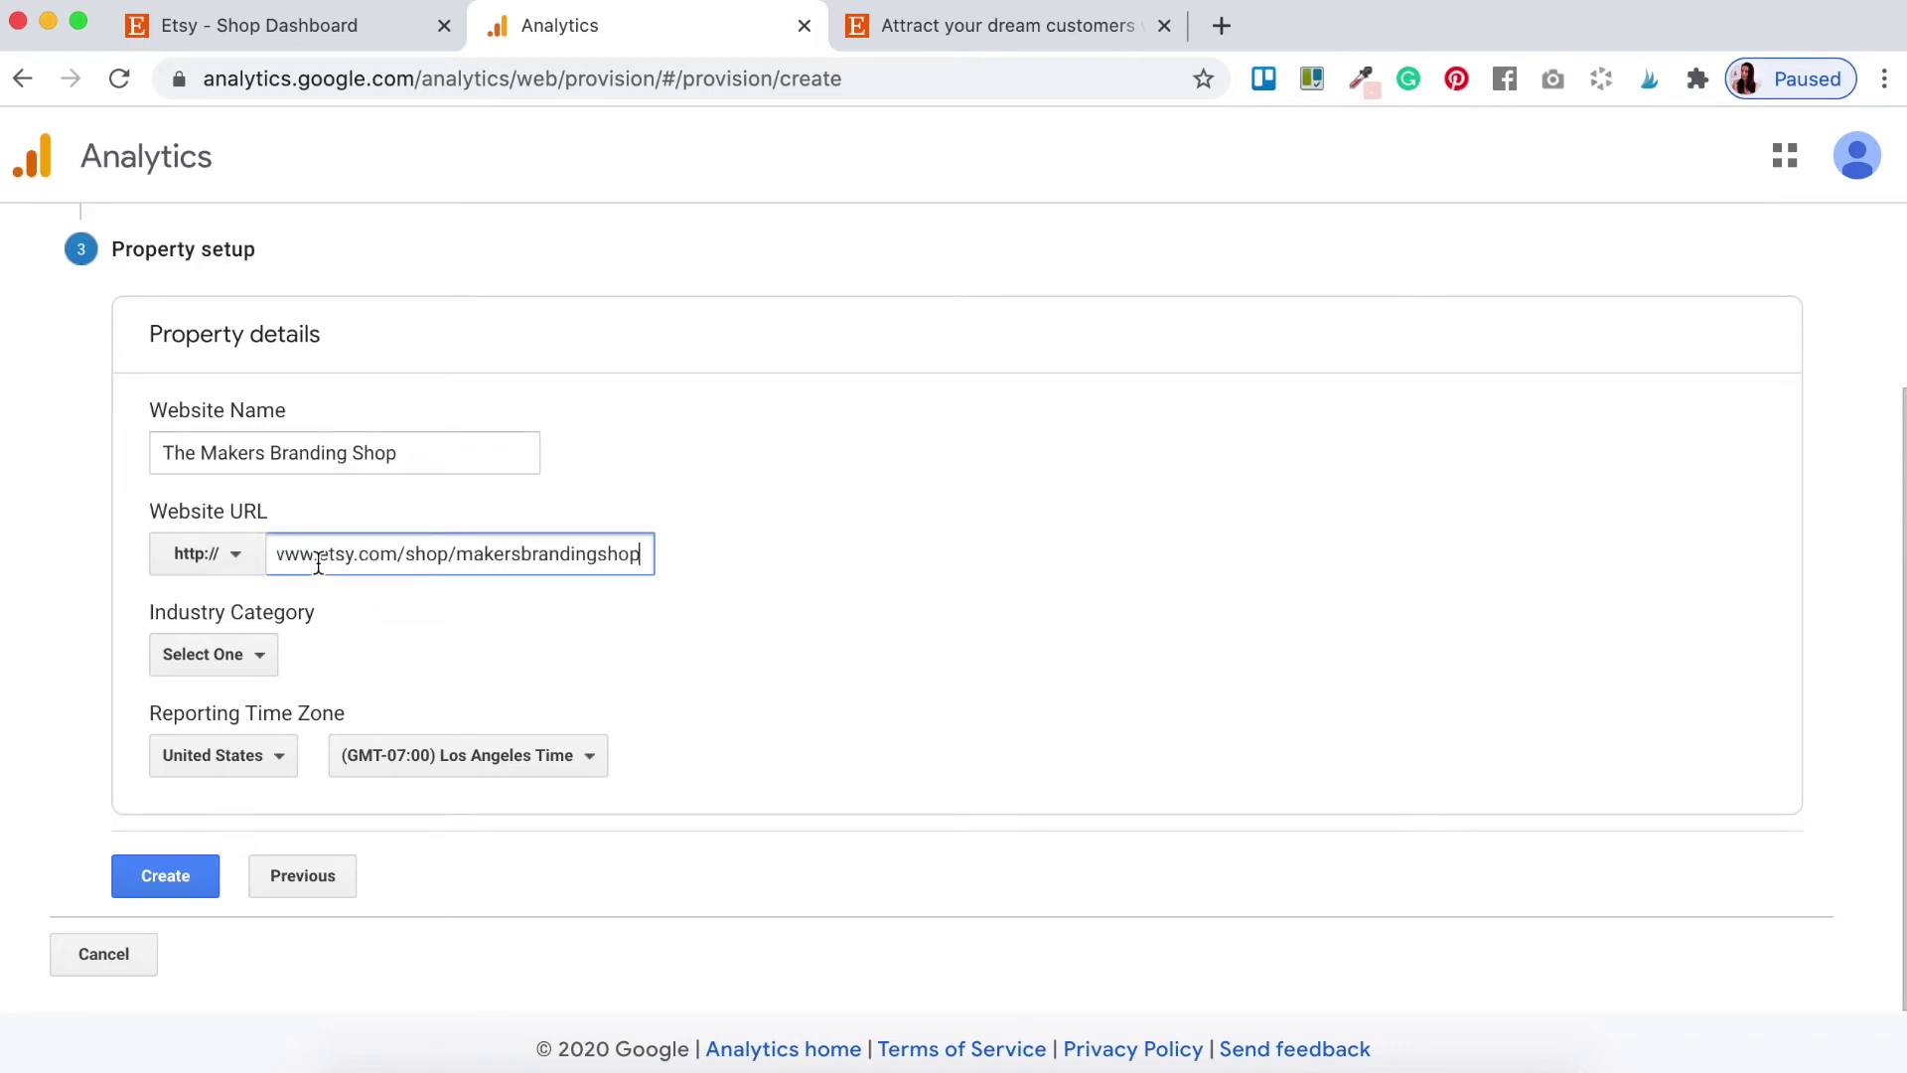
{"action": "left_click", "coordinate": [457, 618]}
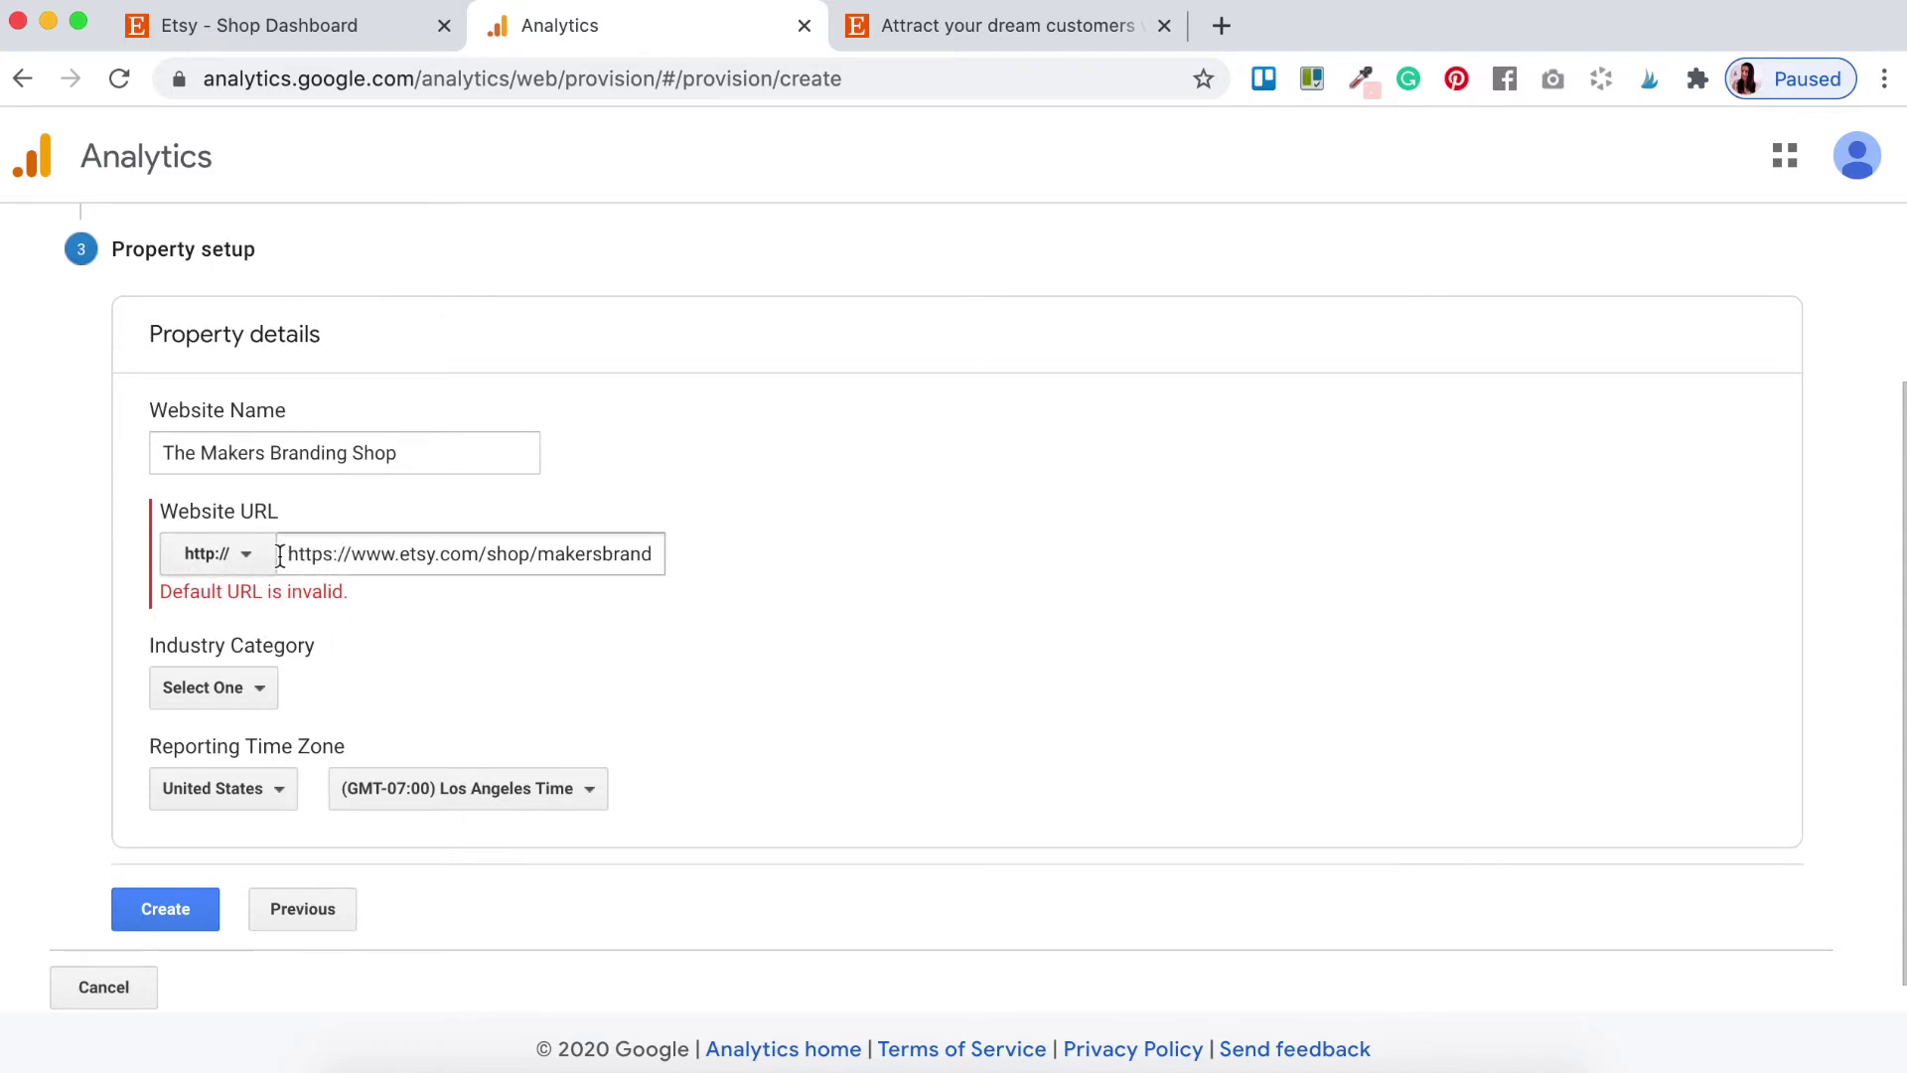
{"action": "left_click", "coordinate": [354, 554]}
{"action": "key", "text": "BackSpace"}
{"action": "key", "text": "BackSpace"}
{"action": "key", "text": "BackSpace"}
{"action": "key", "text": "BackSpace"}
{"action": "key", "text": "BackSpace"}
{"action": "key", "text": "BackSpace"}
{"action": "key", "text": "BackSpace"}
{"action": "key", "text": "BackSpace"}
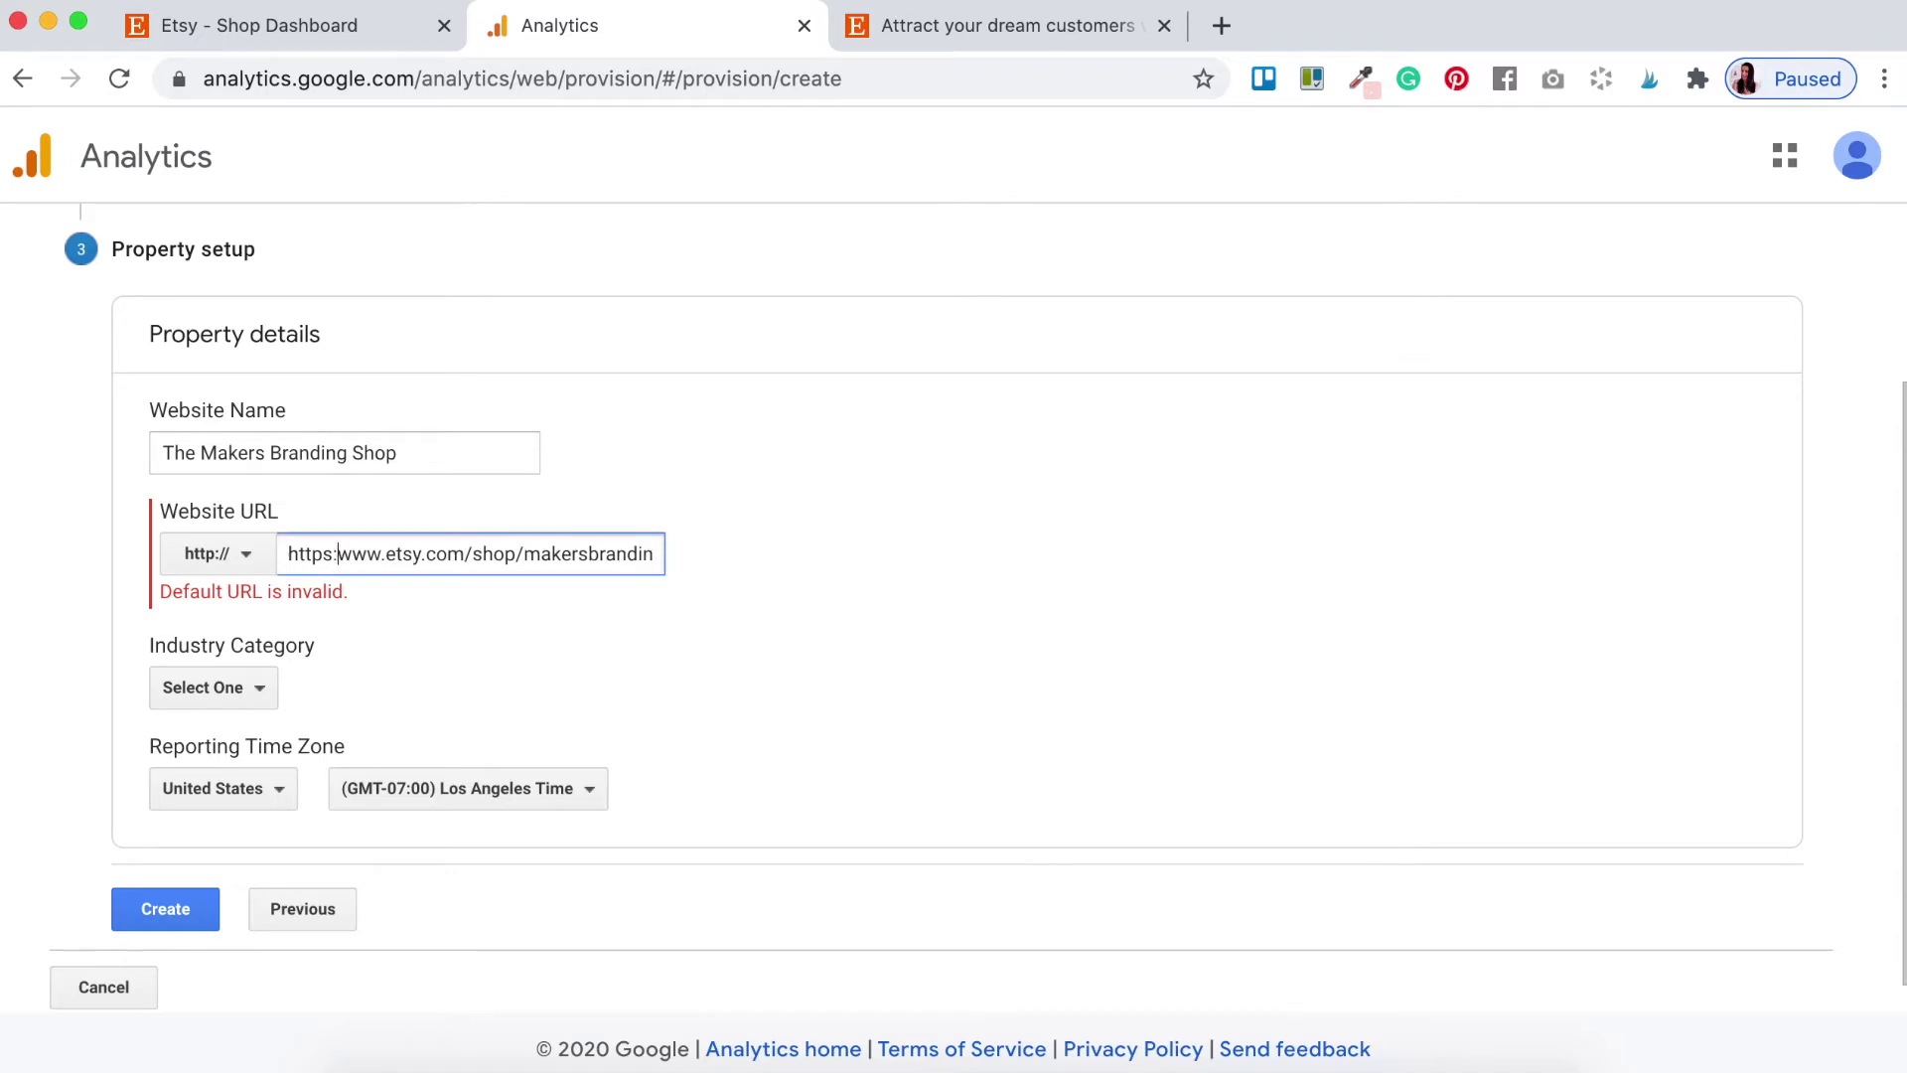
{"action": "left_click", "coordinate": [714, 573]}
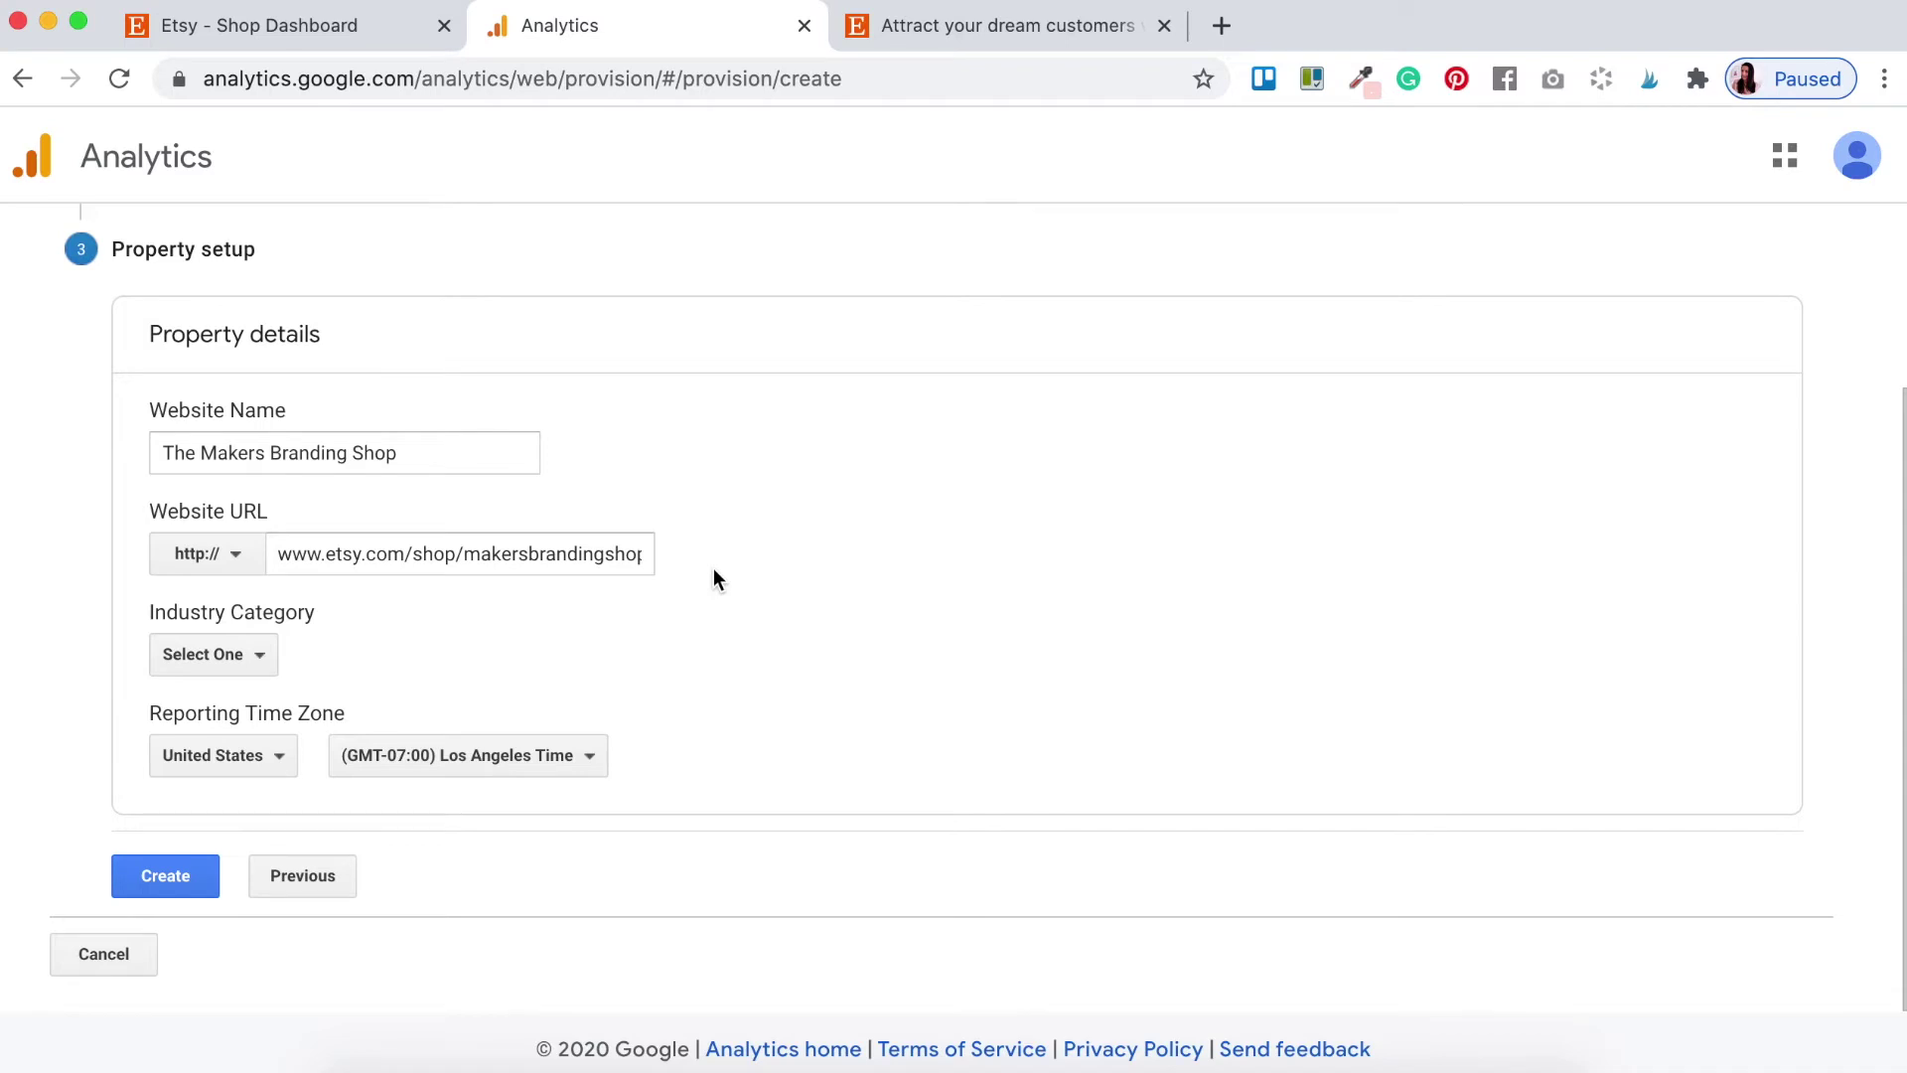
{"action": "left_click", "coordinate": [206, 553]}
{"action": "left_click", "coordinate": [229, 568]}
- Set the property's Industry Category to Shopping
{"action": "left_click", "coordinate": [266, 661]}
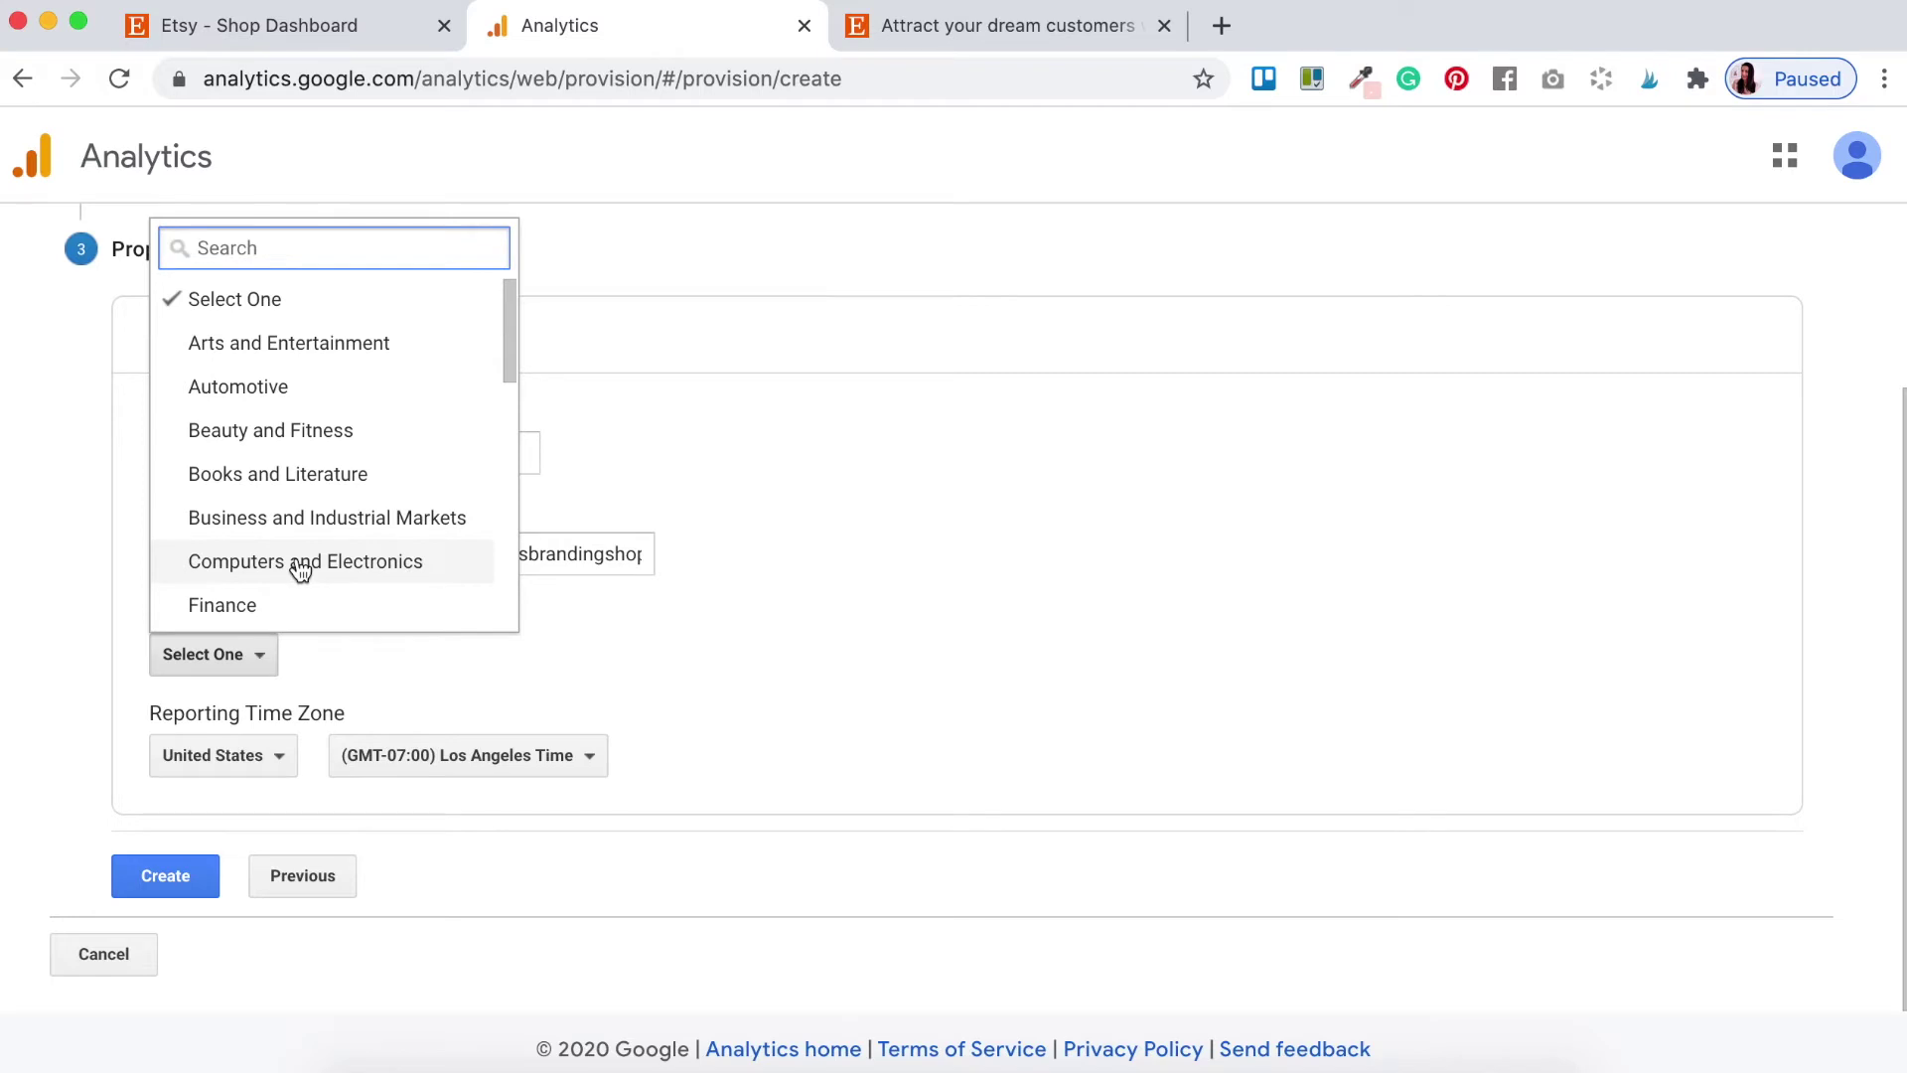
{"action": "scroll", "coordinate": [301, 569], "scroll_direction": "down", "scroll_amount": 5}
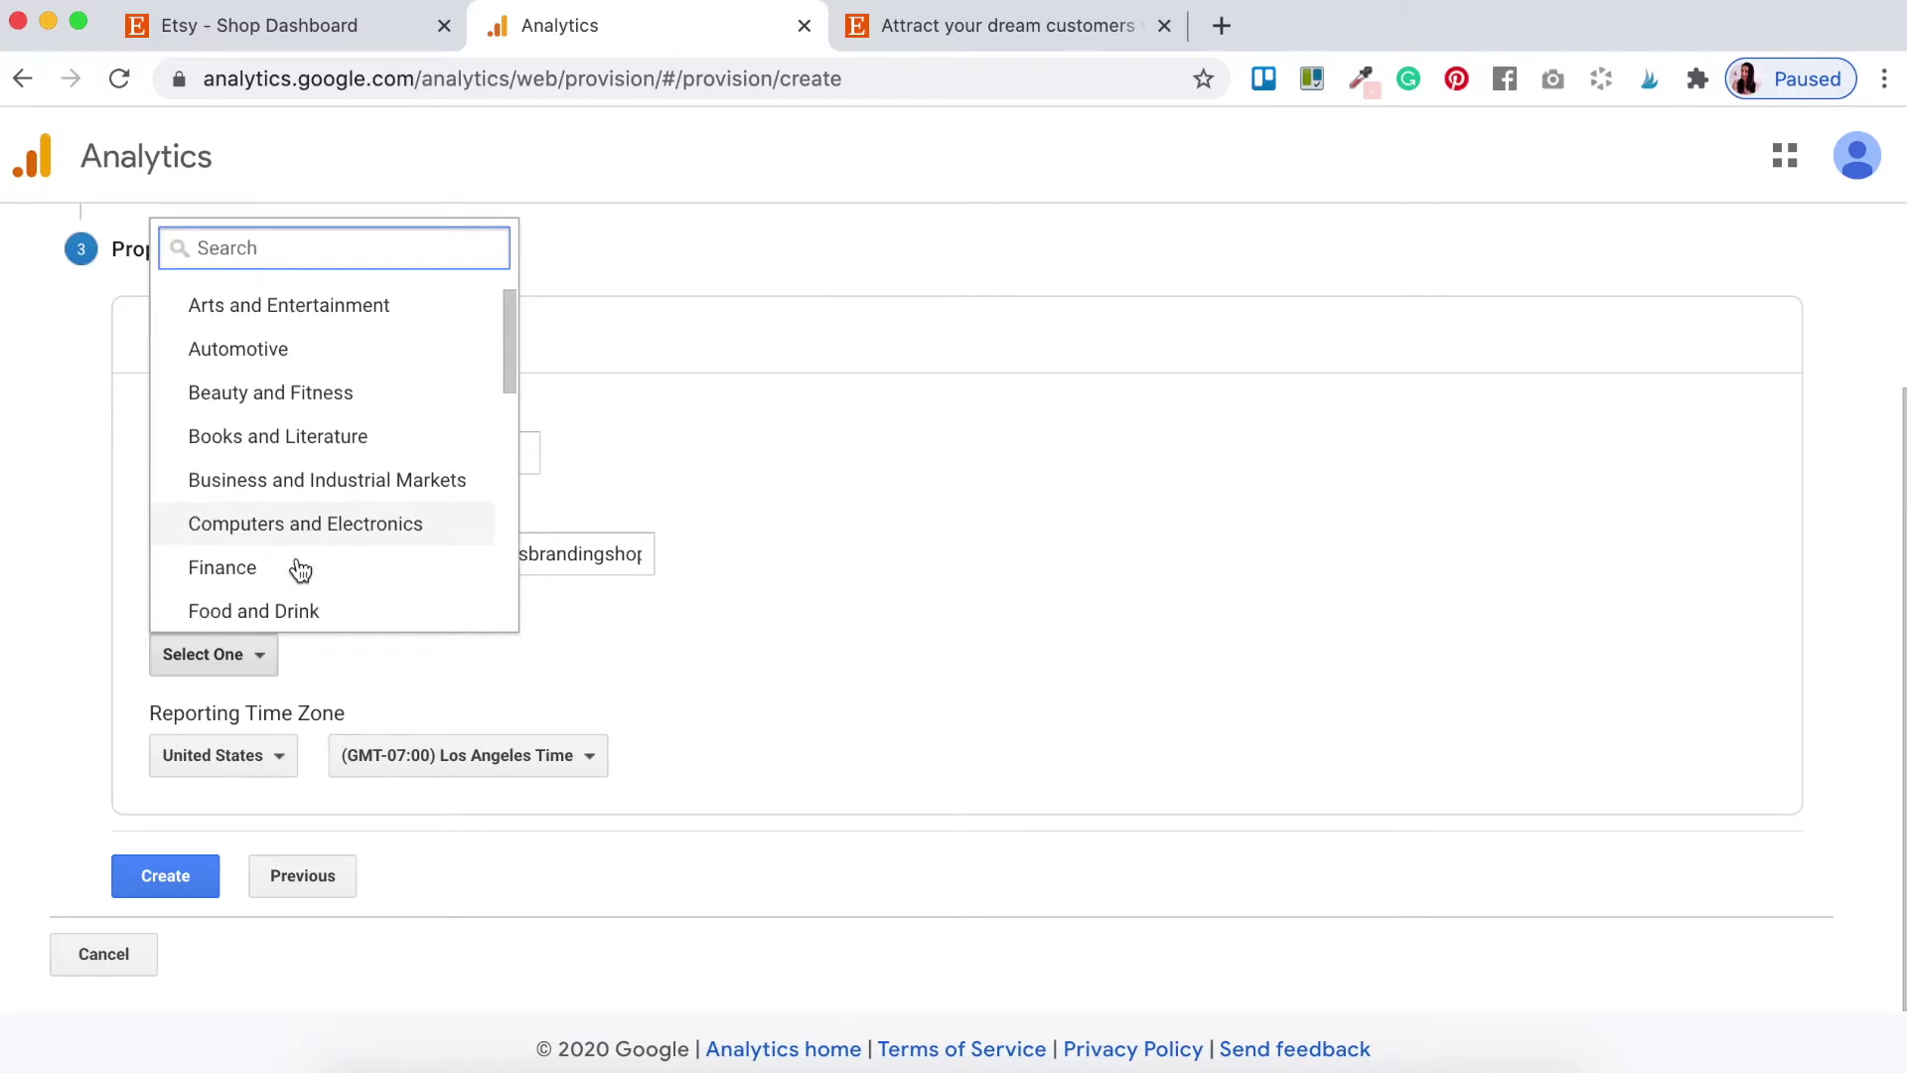
{"action": "scroll", "coordinate": [301, 569], "scroll_direction": "down", "scroll_amount": 5}
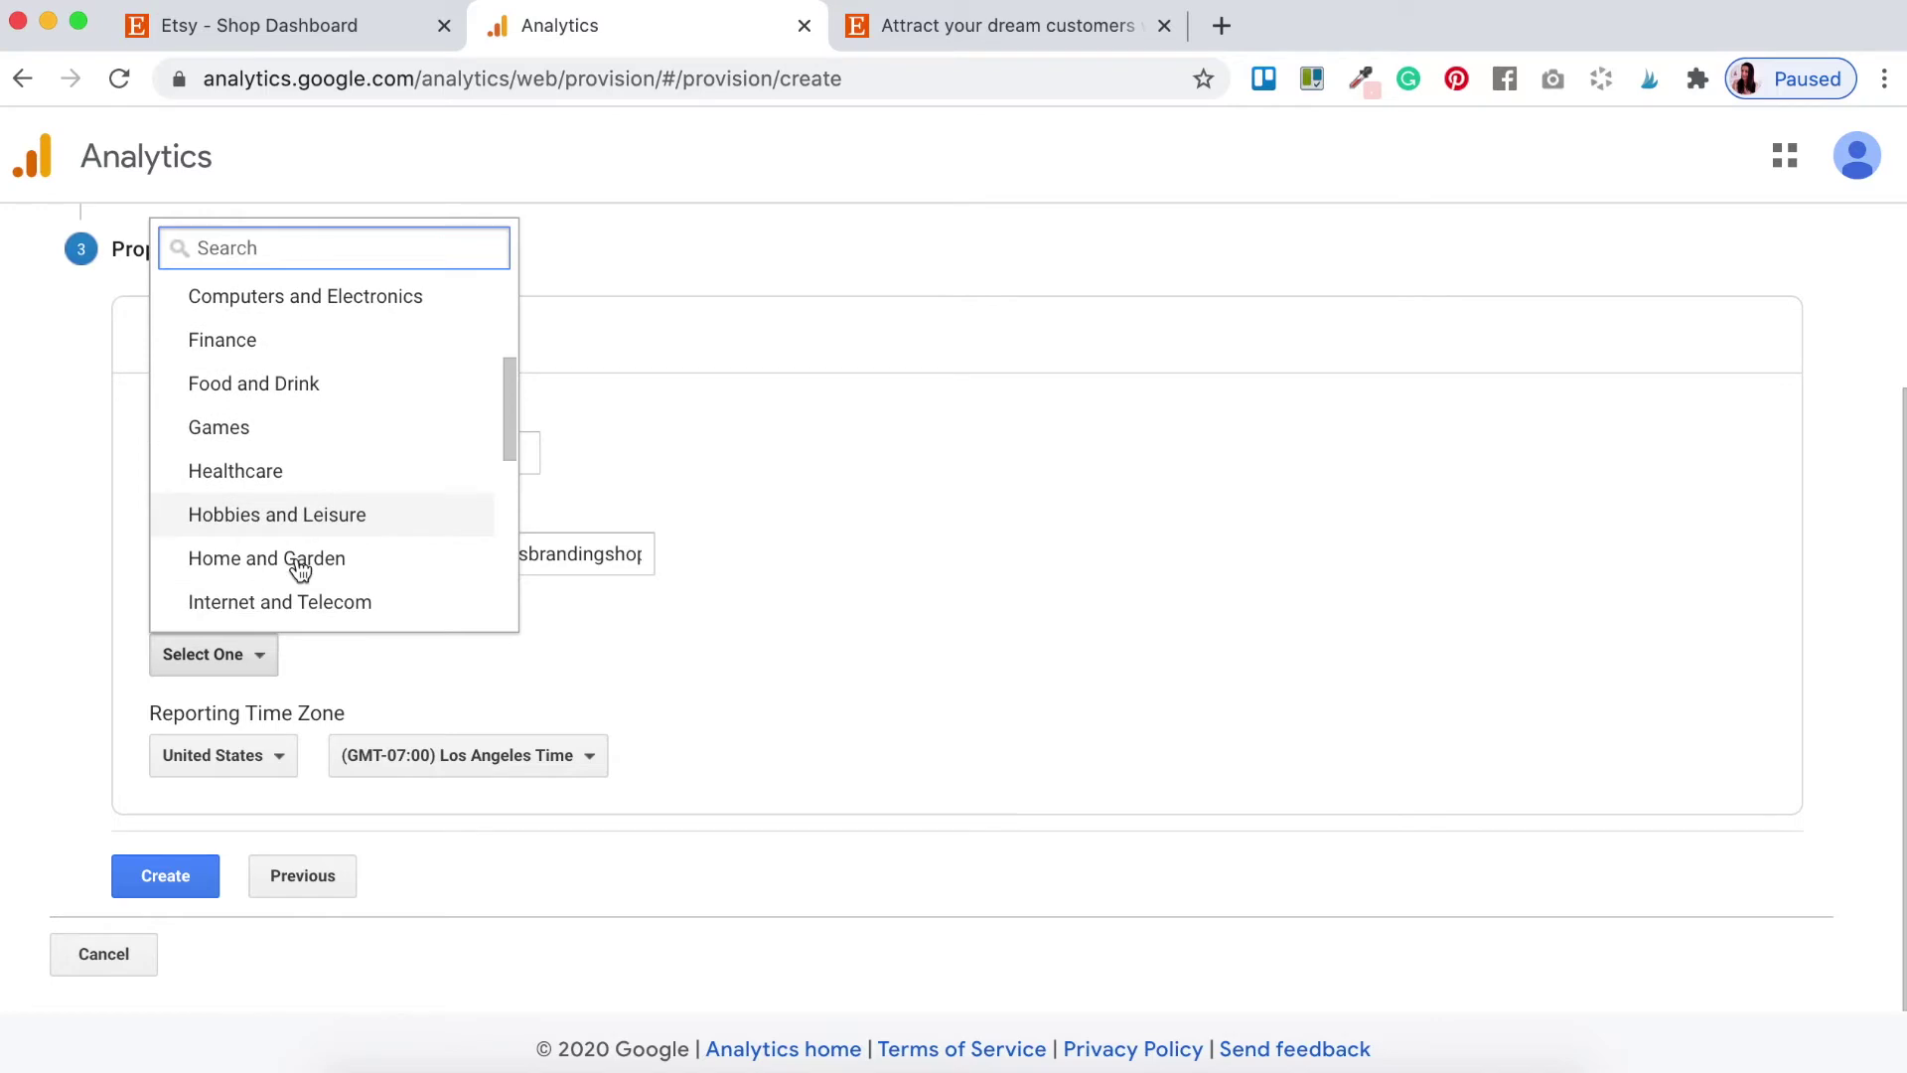
{"action": "scroll", "coordinate": [301, 569], "scroll_direction": "down", "scroll_amount": 7}
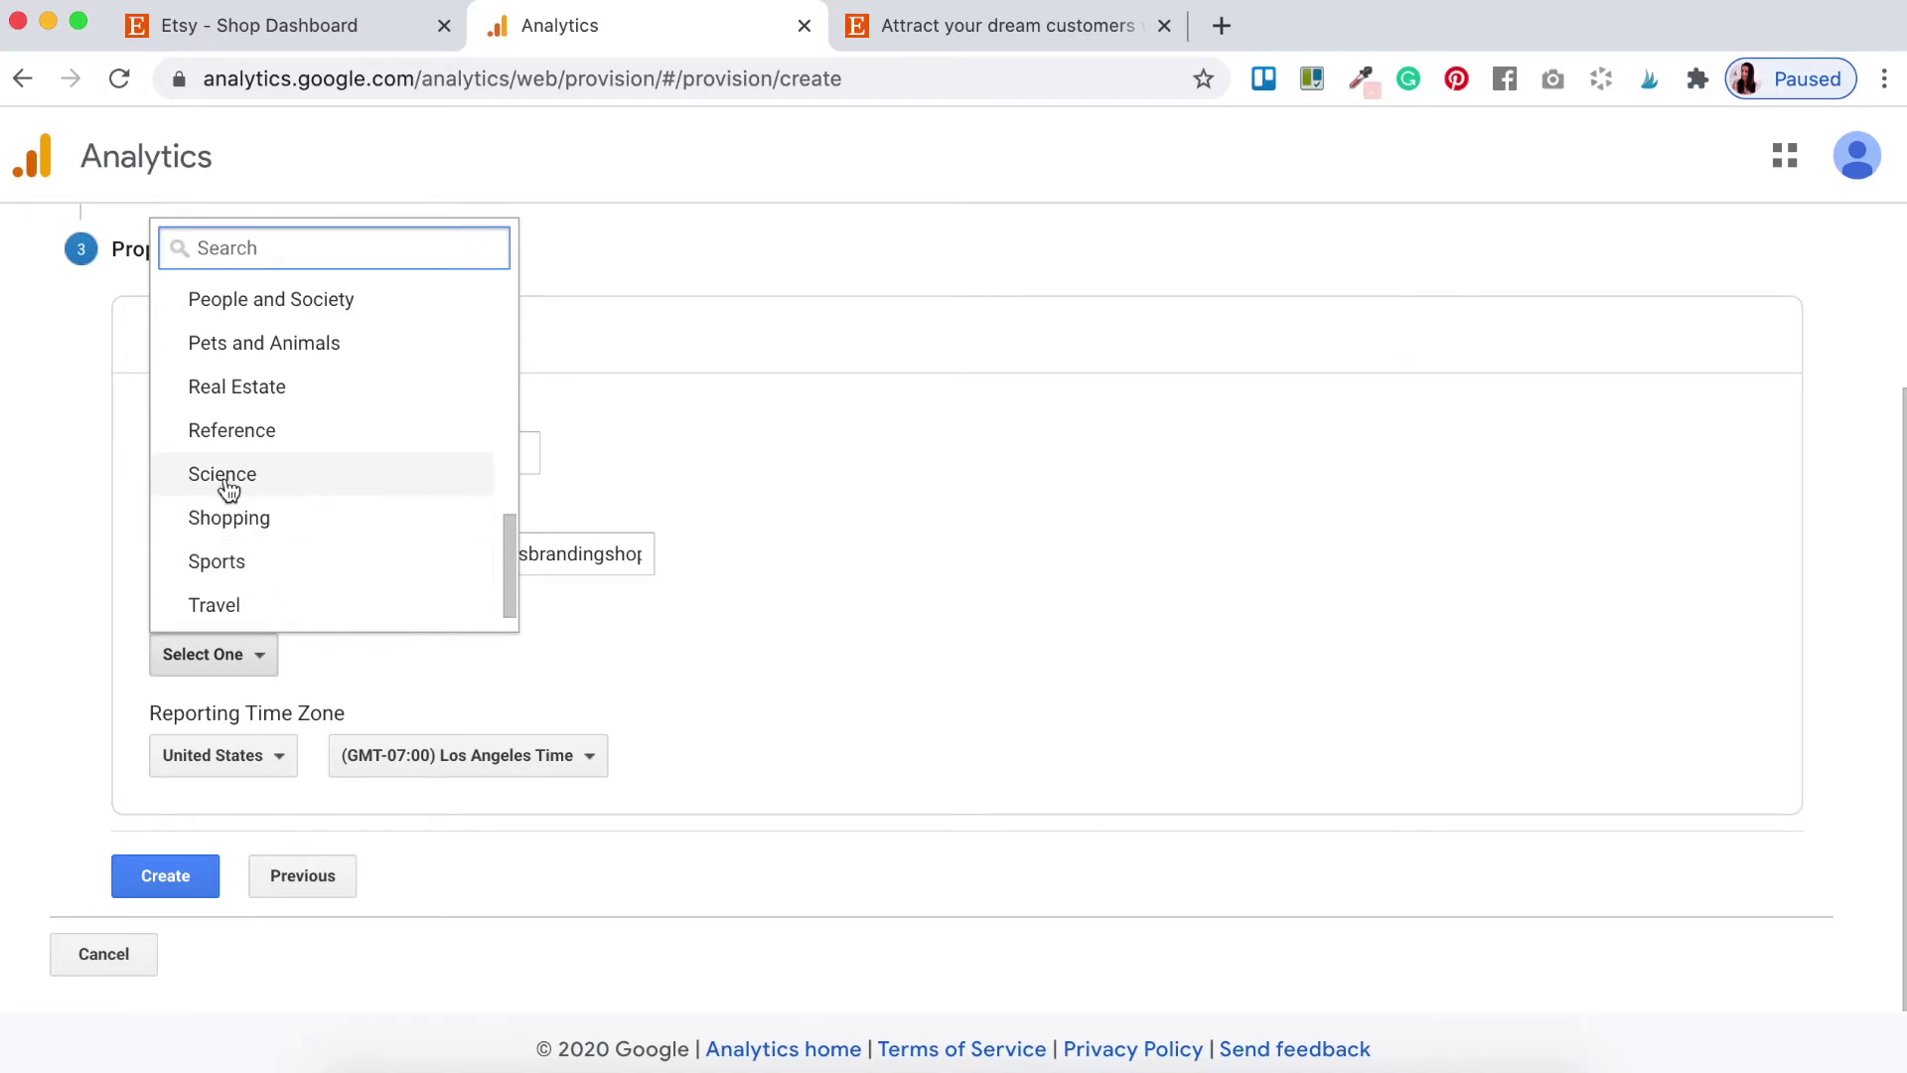
{"action": "left_click", "coordinate": [251, 527]}
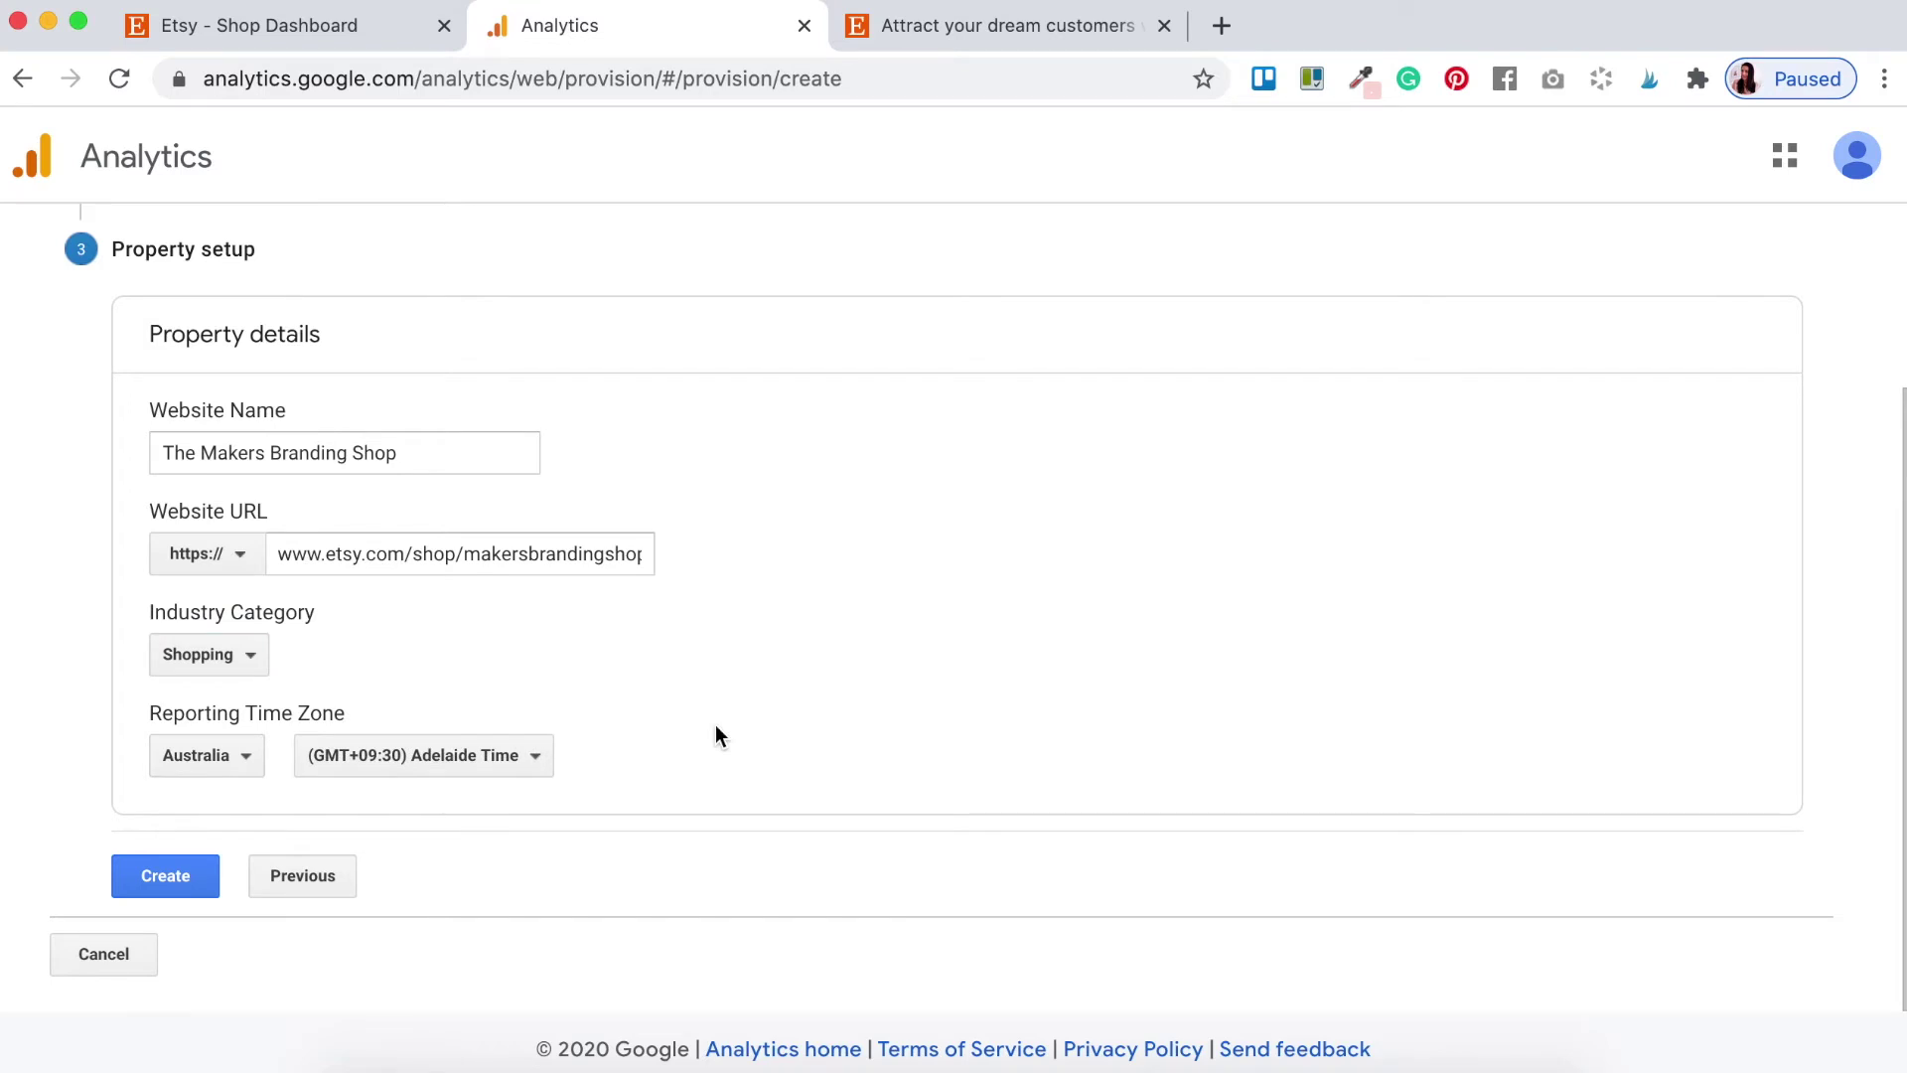
- Create the property and accept the GDPR Data Processing Terms
{"action": "left_click", "coordinate": [162, 876]}
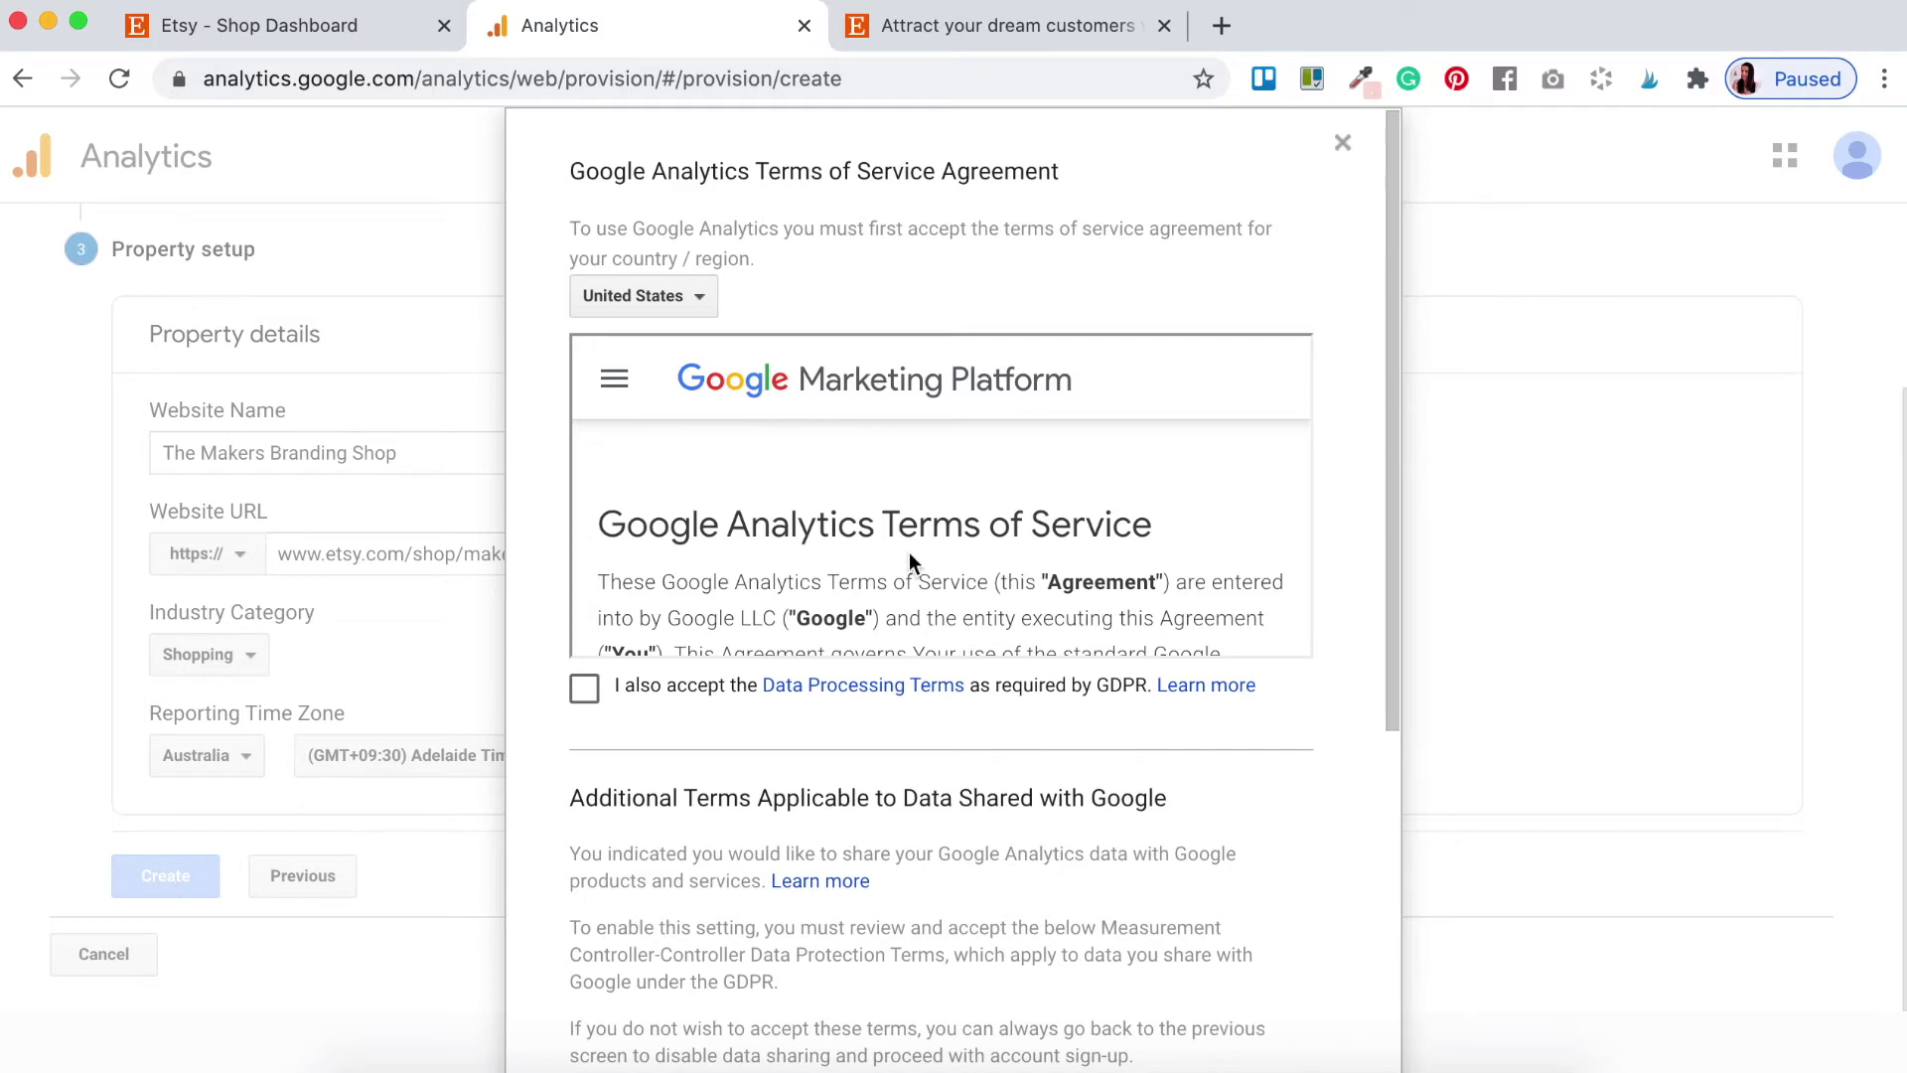
{"action": "scroll", "coordinate": [909, 552], "scroll_direction": "down", "scroll_amount": 10}
{"action": "scroll", "coordinate": [909, 553], "scroll_direction": "down", "scroll_amount": 10}
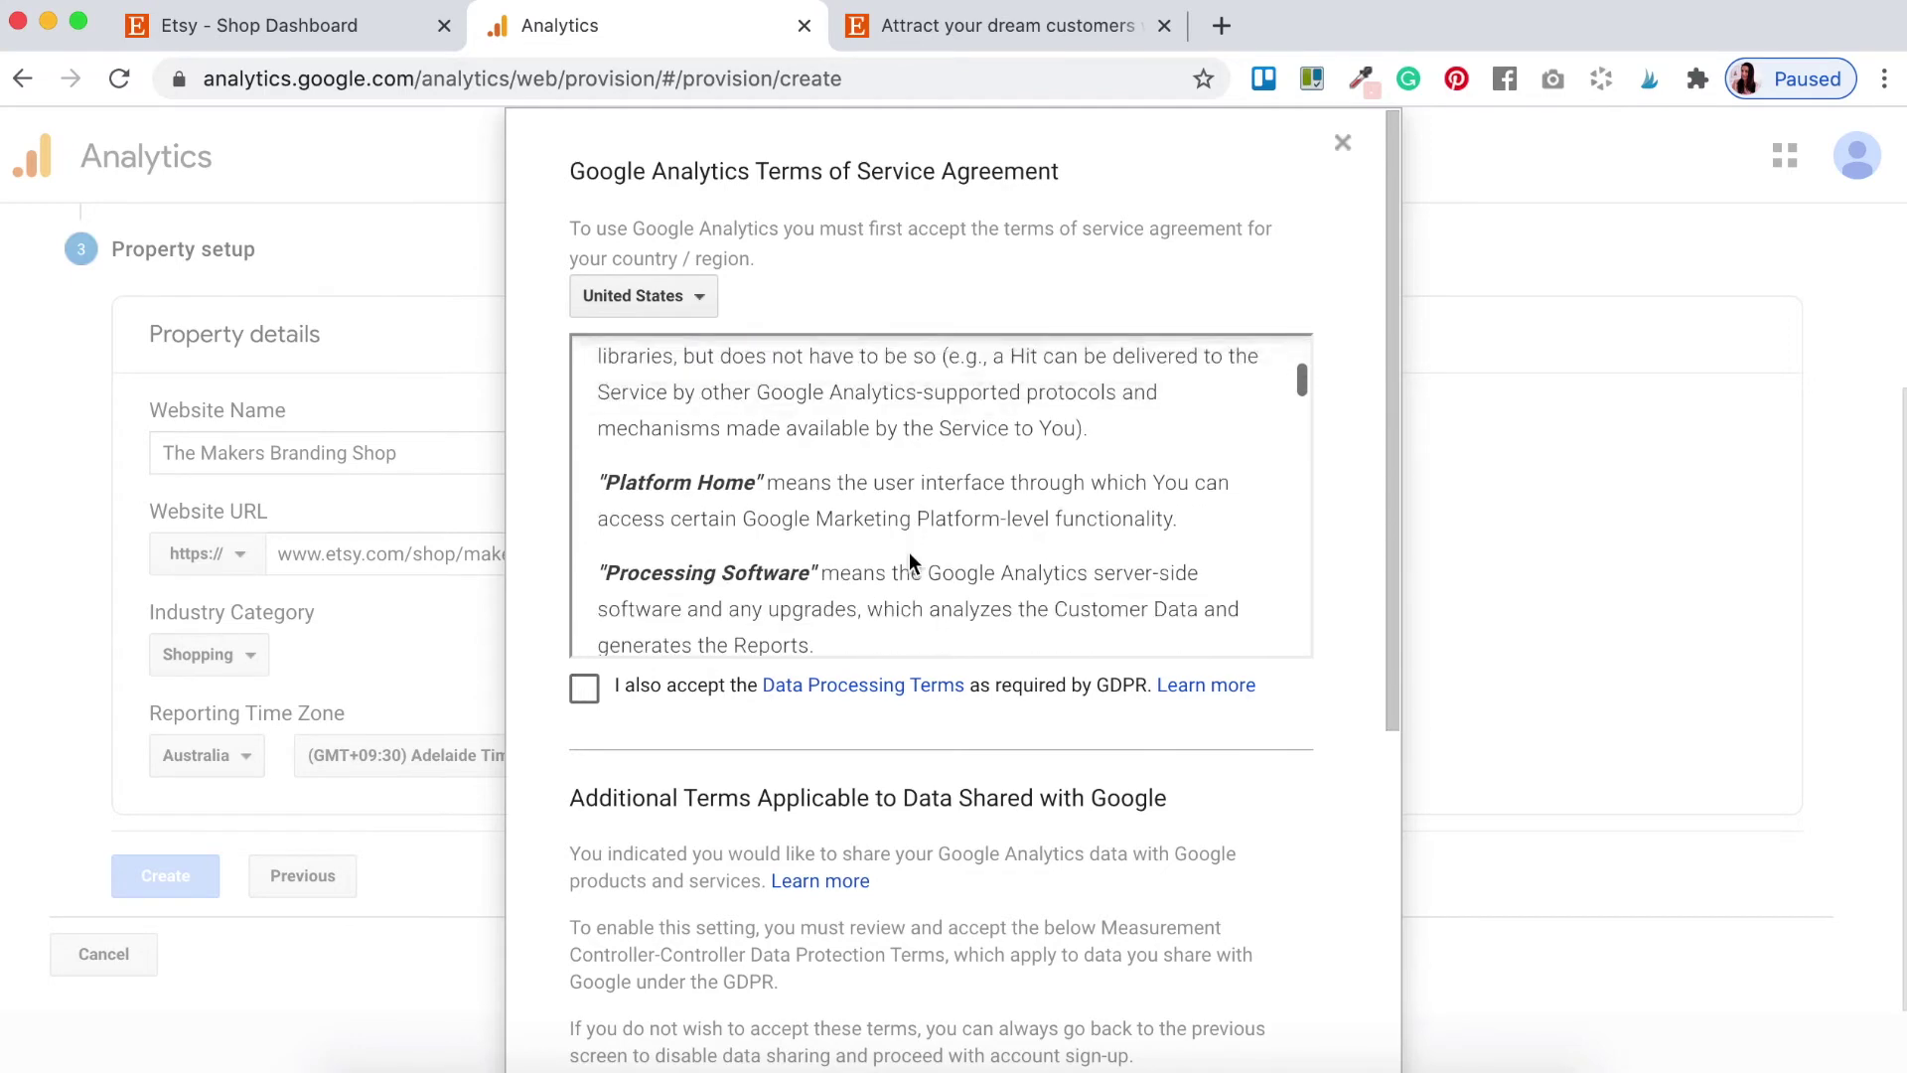
{"action": "scroll", "coordinate": [909, 563], "scroll_direction": "down", "scroll_amount": 3}
{"action": "scroll", "coordinate": [909, 552], "scroll_direction": "down", "scroll_amount": 2}
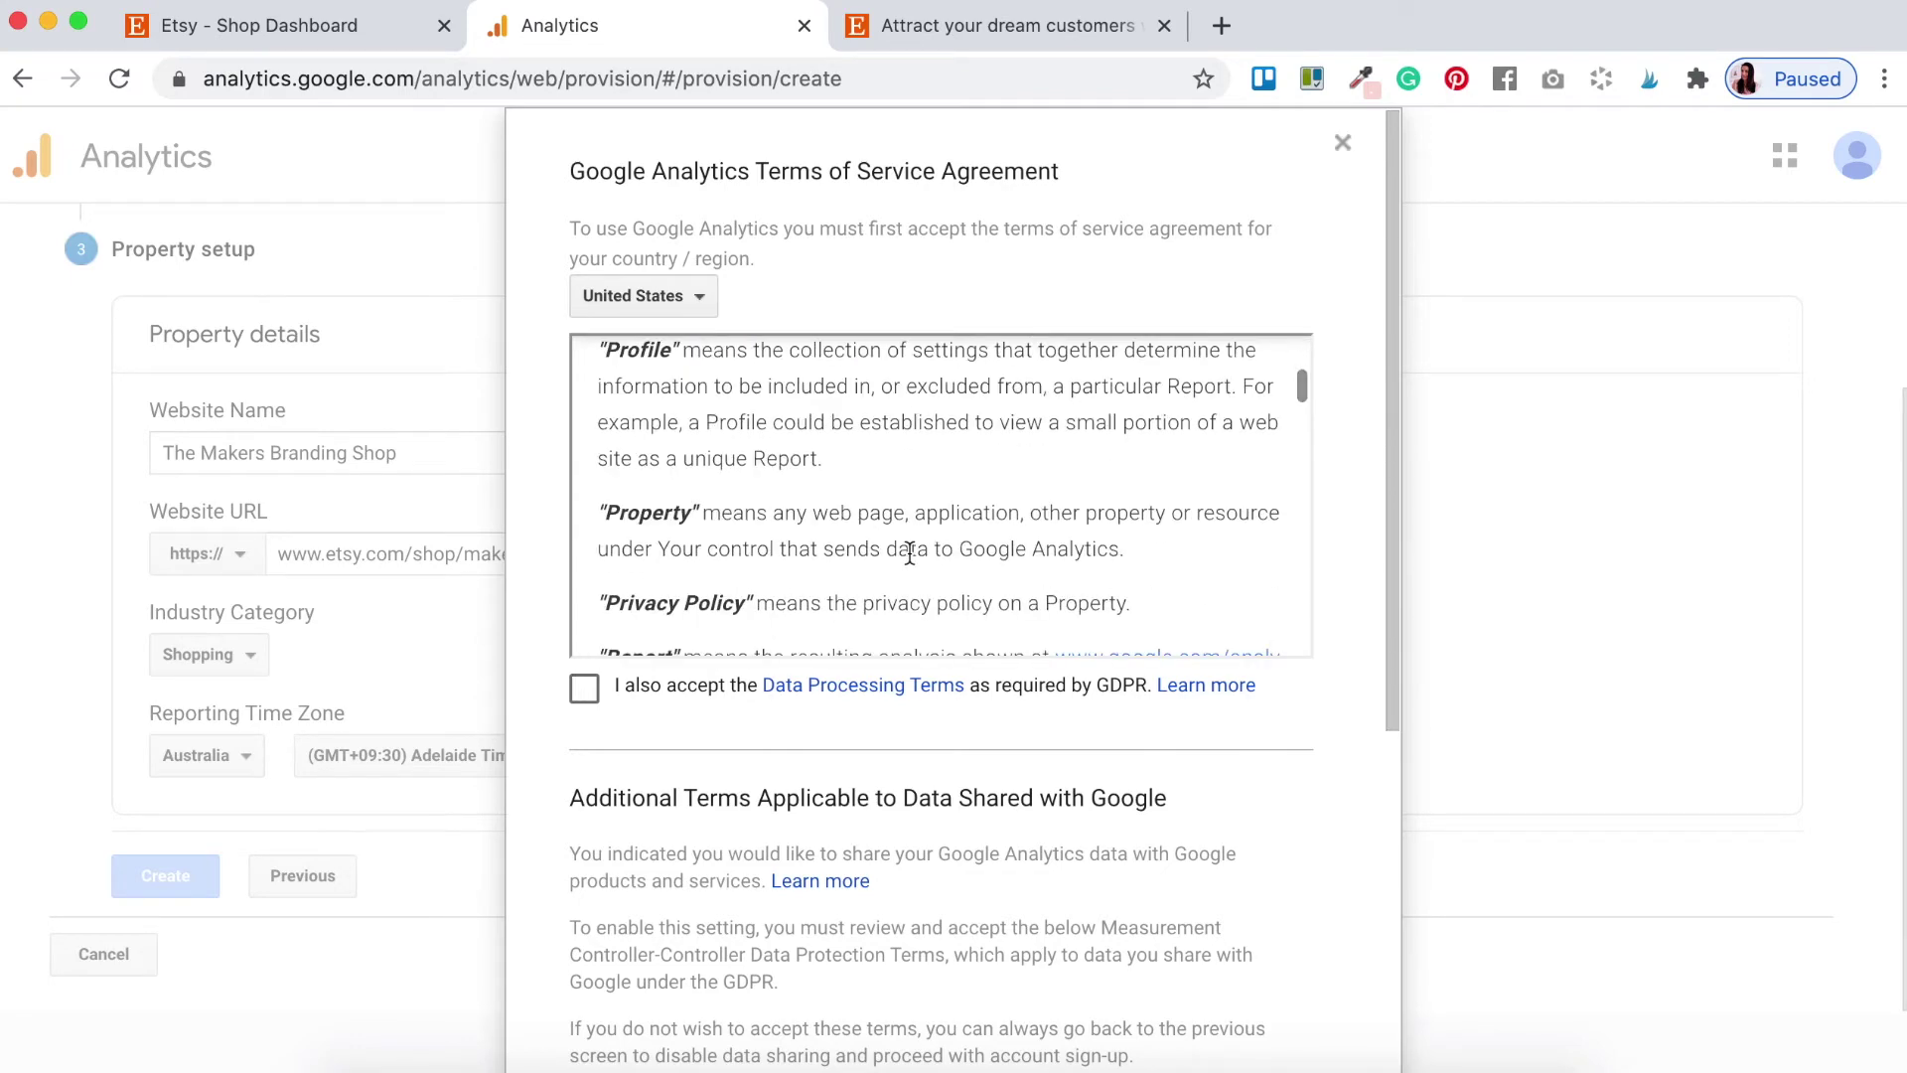
{"action": "scroll", "coordinate": [909, 552], "scroll_direction": "down", "scroll_amount": 3}
{"action": "scroll", "coordinate": [909, 553], "scroll_direction": "down", "scroll_amount": 4}
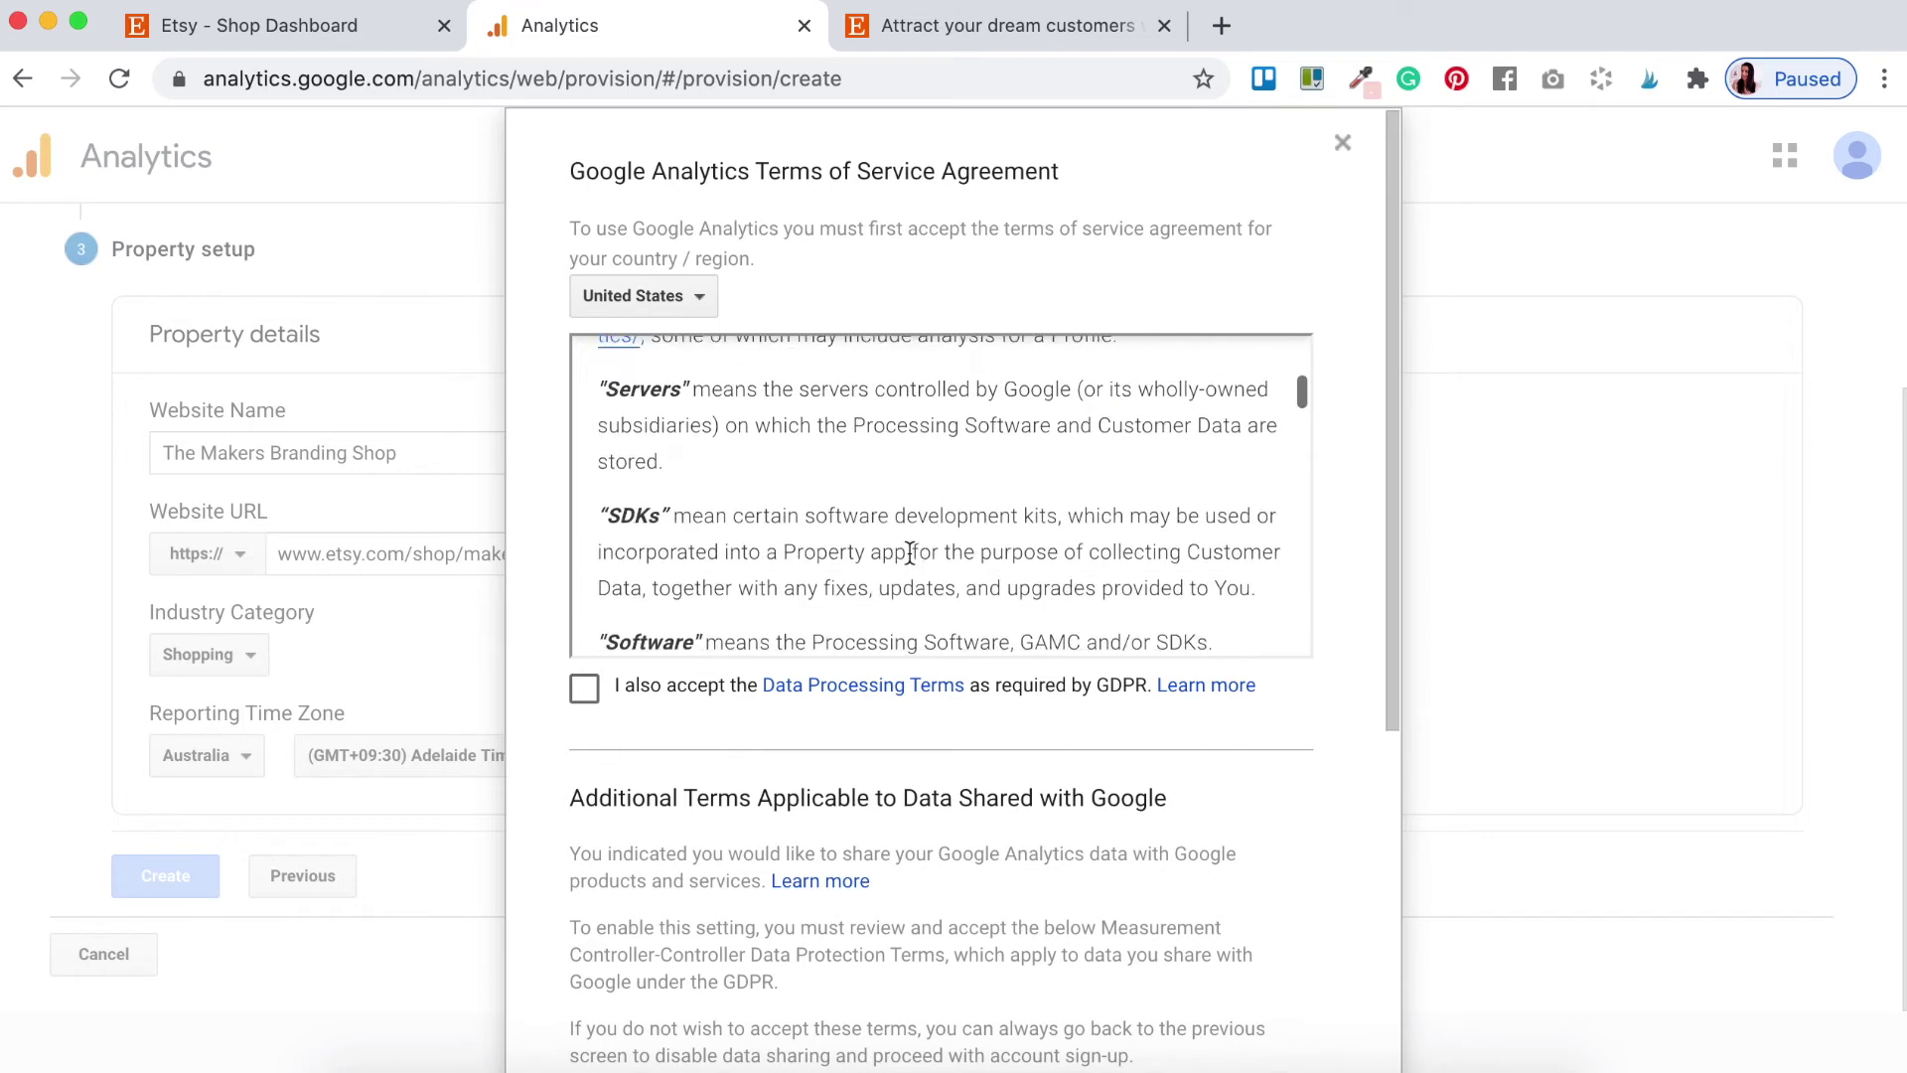
{"action": "scroll", "coordinate": [909, 553], "scroll_direction": "down", "scroll_amount": 3}
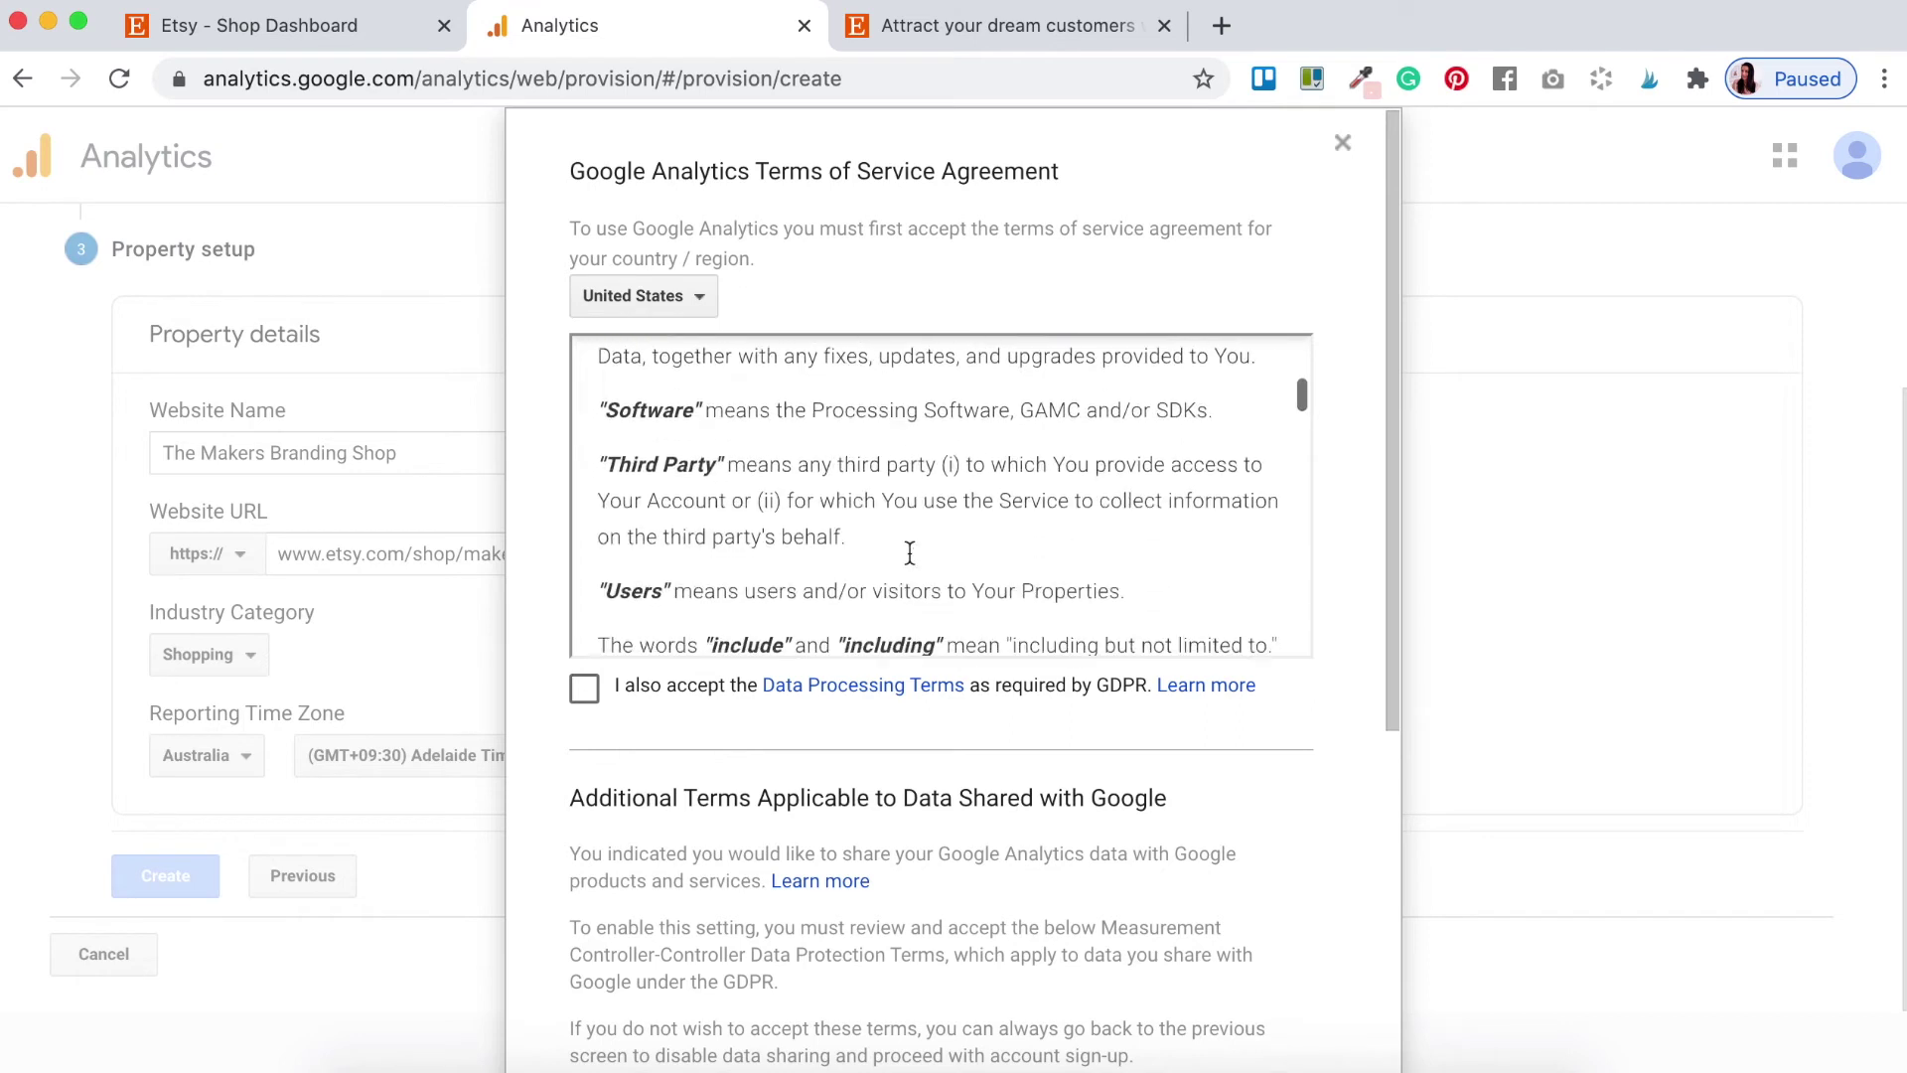
{"action": "left_click", "coordinate": [585, 693]}
- Accept the Measurement Controller-Controller Data Protection Terms
{"action": "scroll", "coordinate": [1085, 825], "scroll_direction": "down", "scroll_amount": 2}
{"action": "scroll", "coordinate": [1085, 837], "scroll_direction": "down", "scroll_amount": 3}
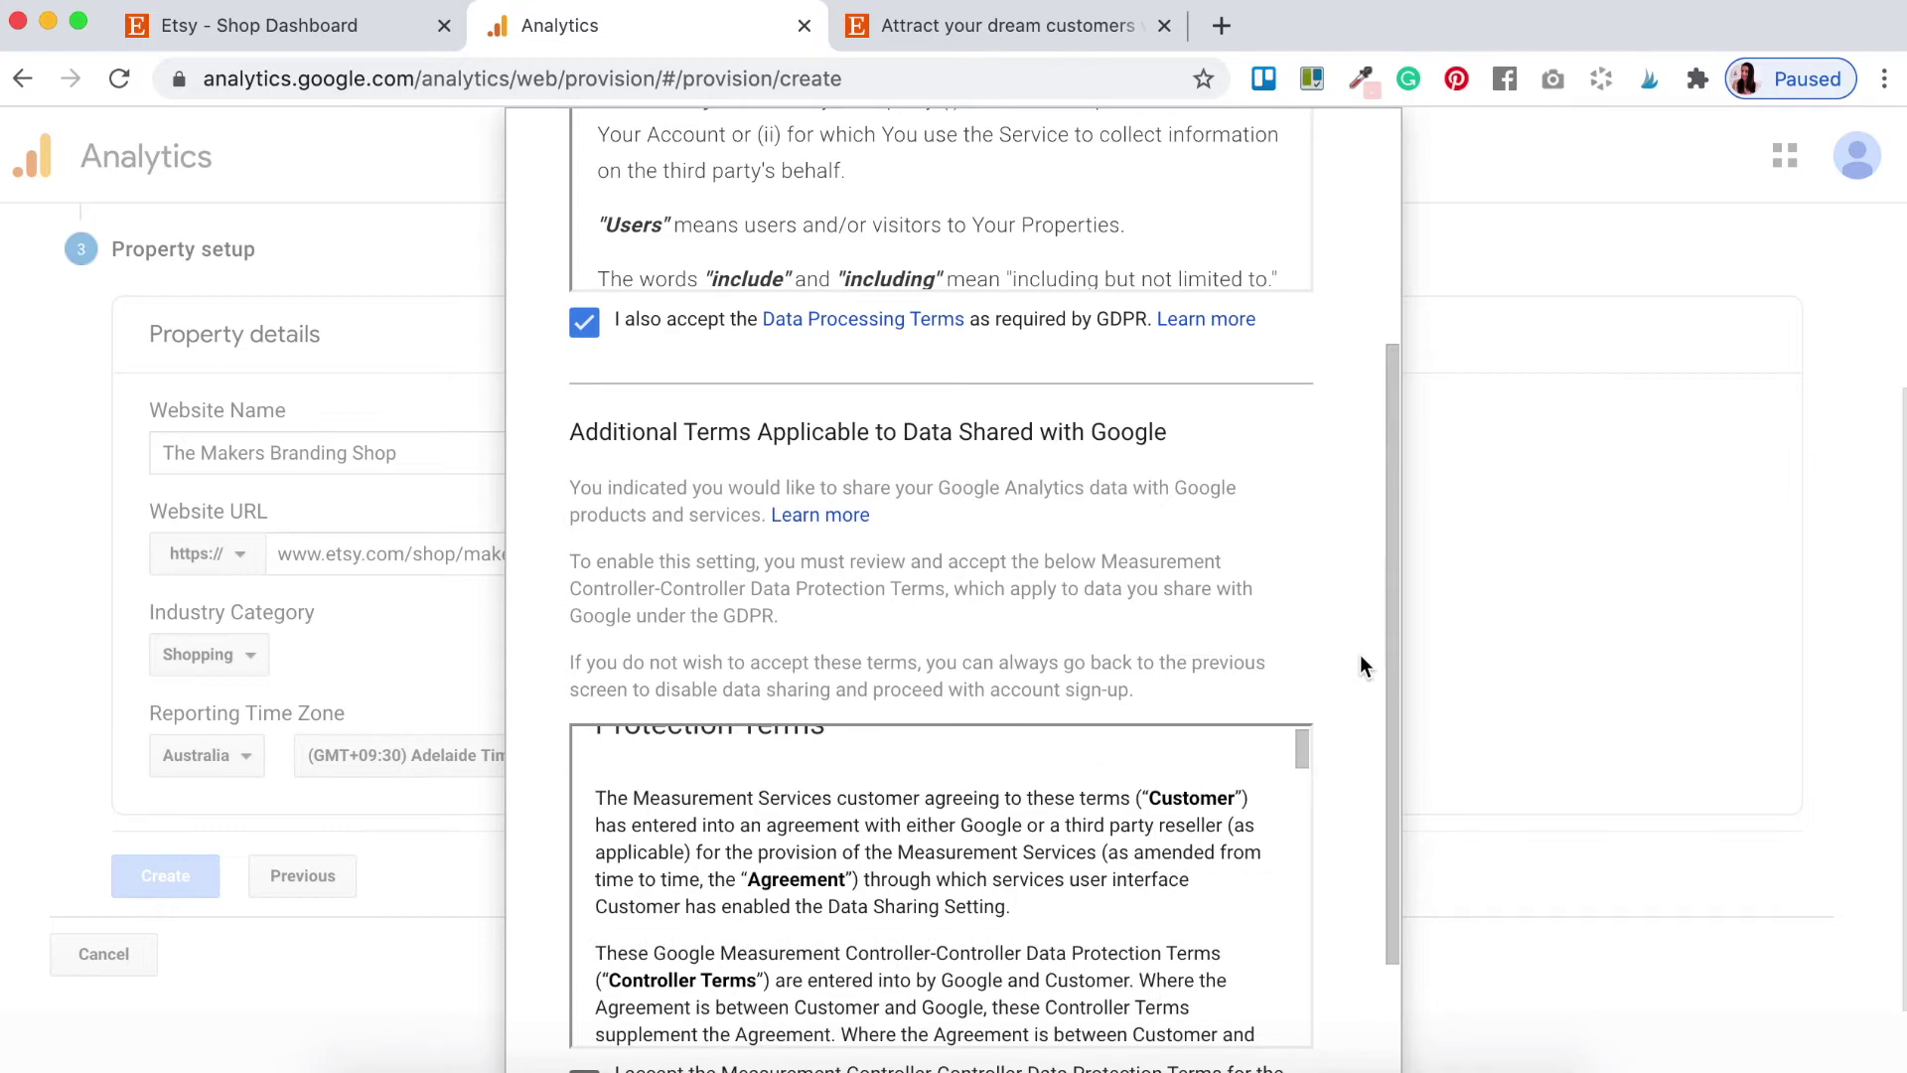
{"action": "scroll", "coordinate": [1361, 653], "scroll_direction": "down", "scroll_amount": 2}
{"action": "scroll", "coordinate": [1361, 654], "scroll_direction": "down", "scroll_amount": 1}
{"action": "scroll", "coordinate": [1059, 681], "scroll_direction": "down", "scroll_amount": 3}
{"action": "scroll", "coordinate": [1059, 682], "scroll_direction": "down", "scroll_amount": 10}
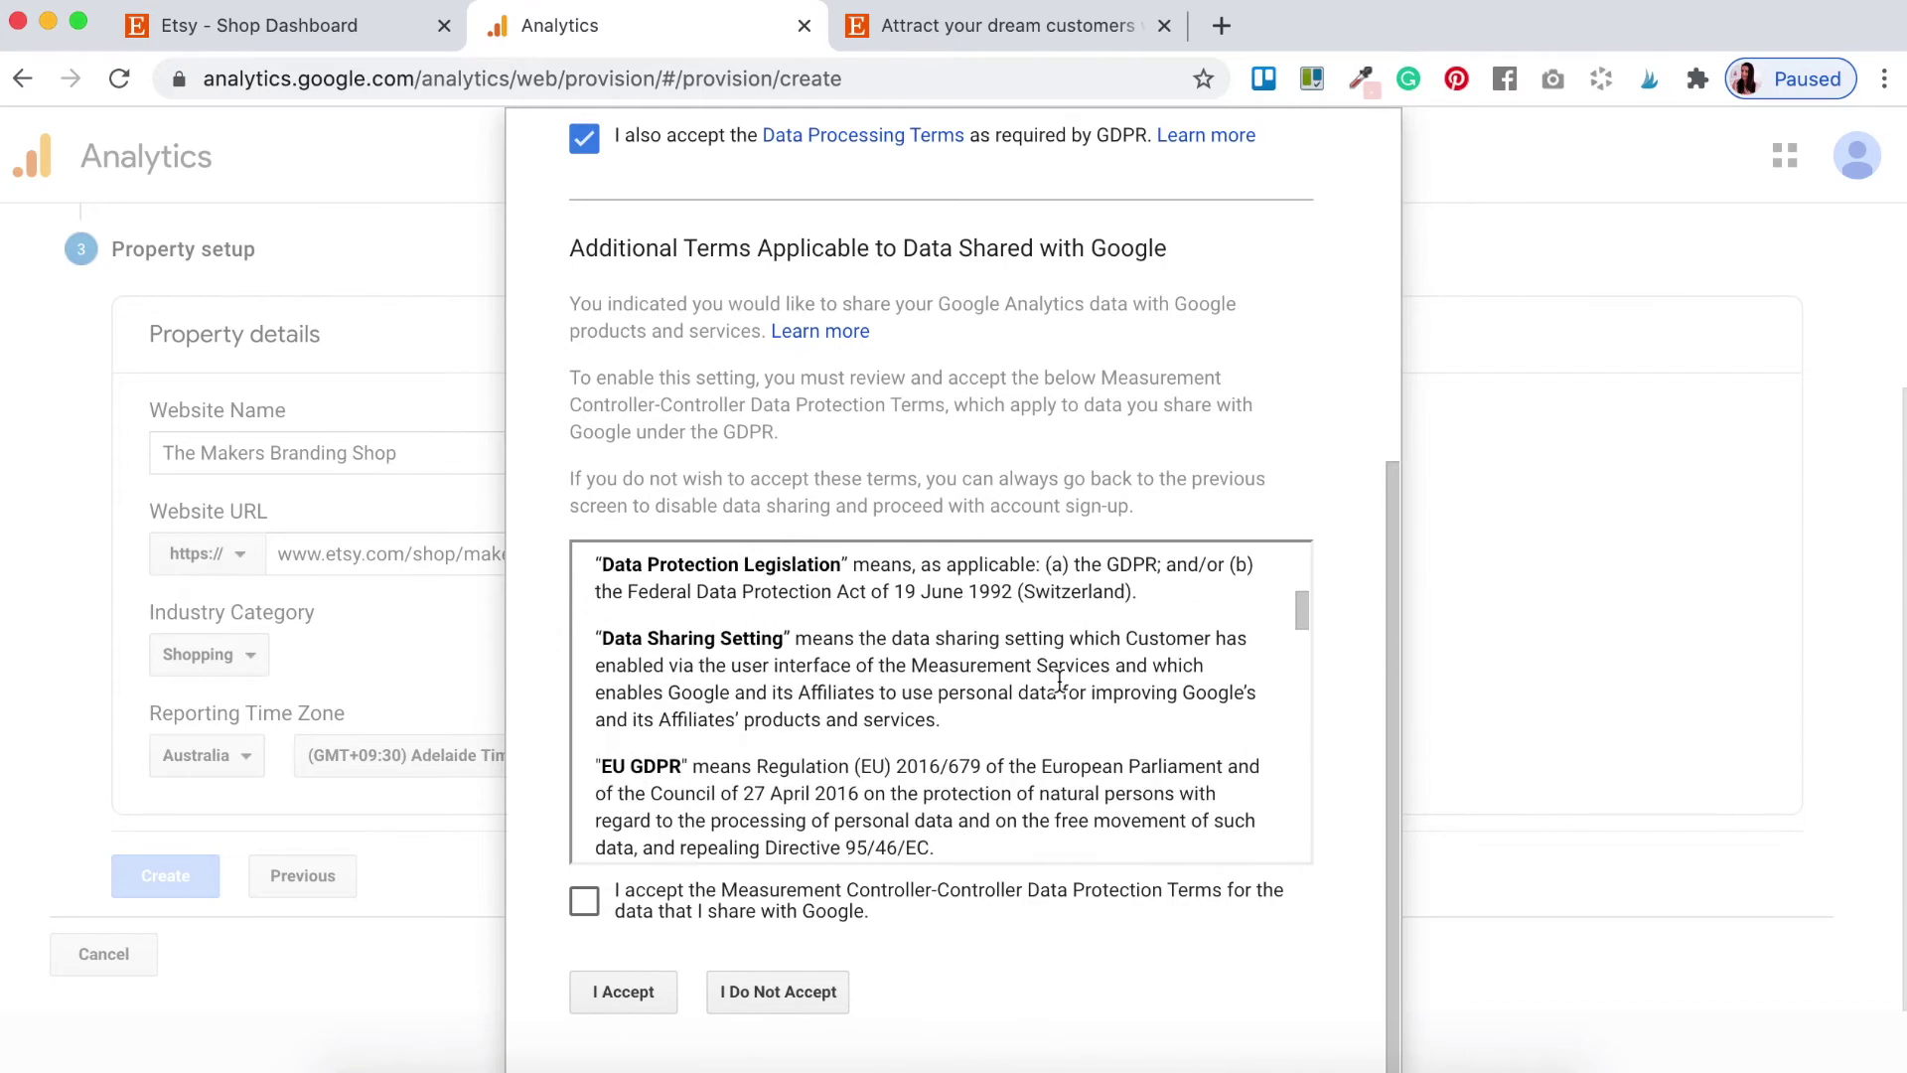
{"action": "scroll", "coordinate": [1059, 681], "scroll_direction": "down", "scroll_amount": 3}
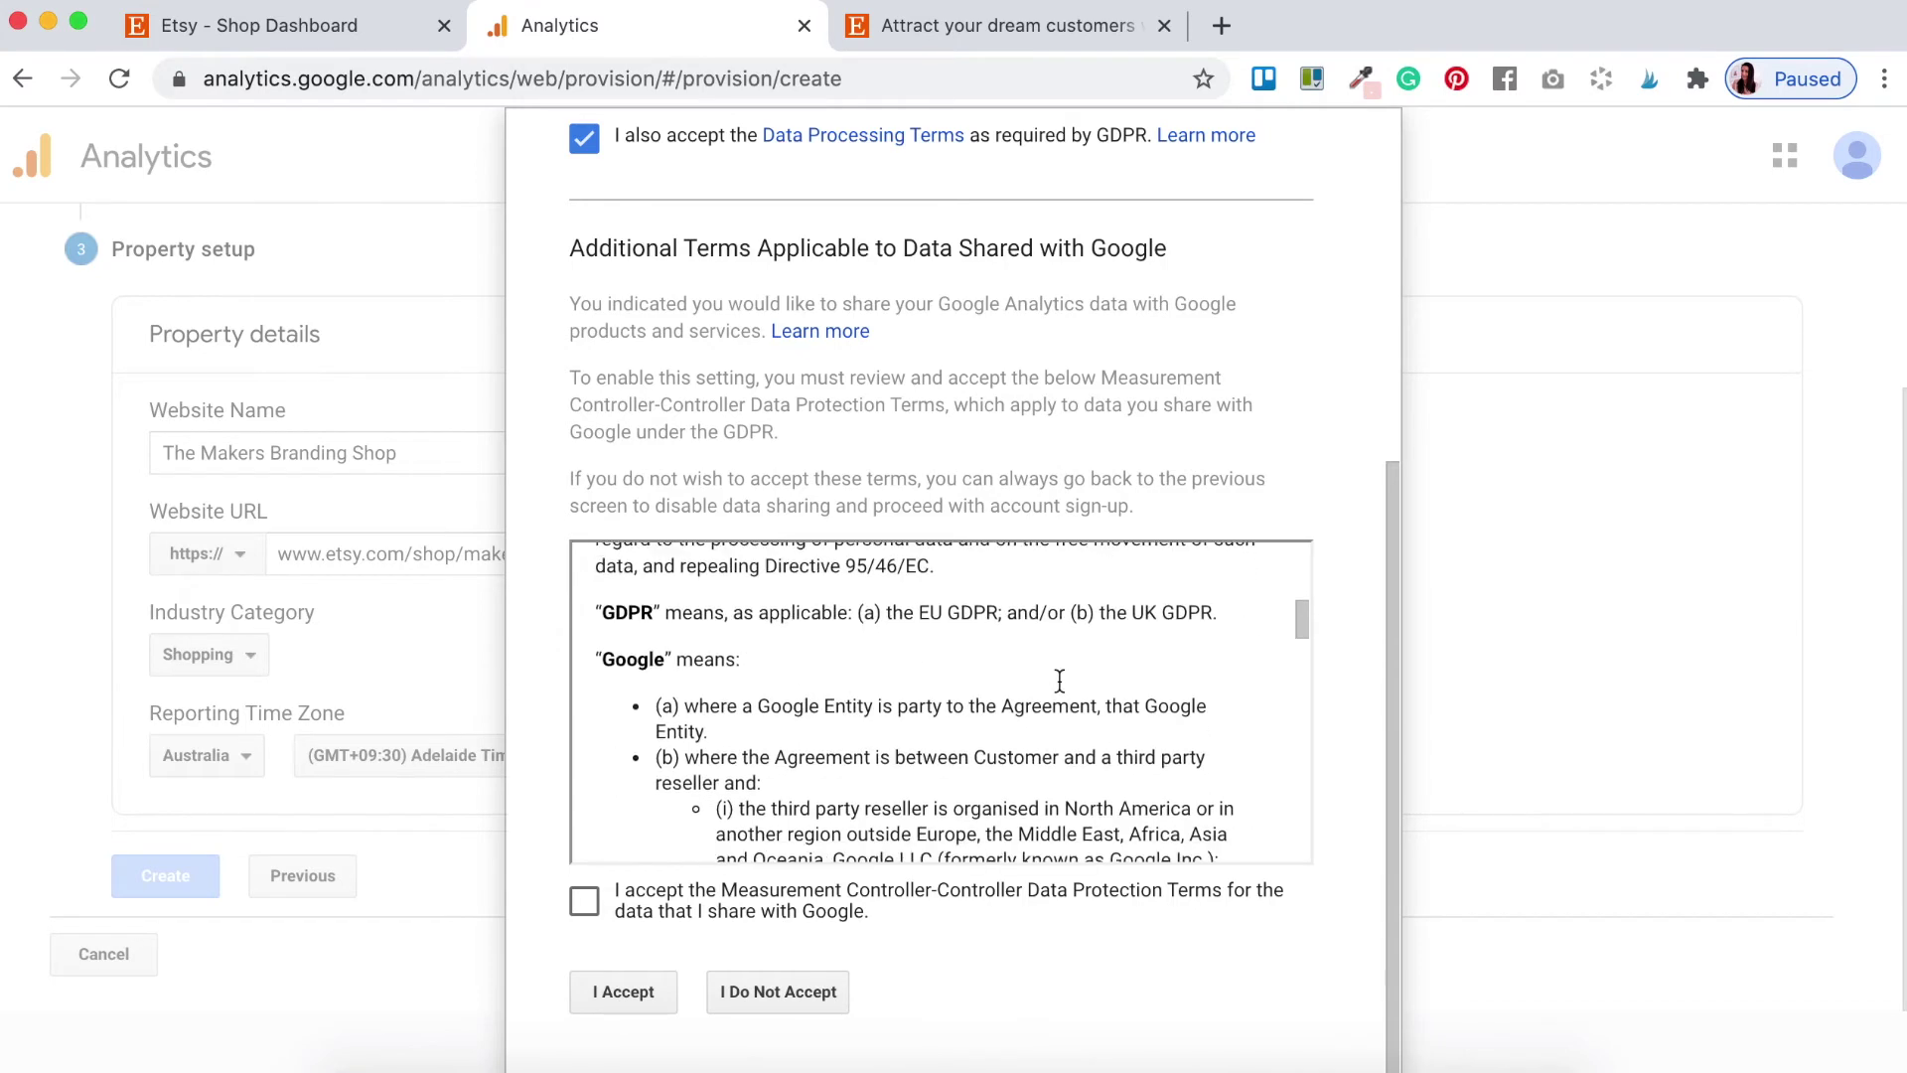
{"action": "left_click", "coordinate": [591, 916]}
- Accept the terms, opt out of all emails, and dismiss the mobile app and search-tip pop-ups
{"action": "left_click", "coordinate": [608, 995]}
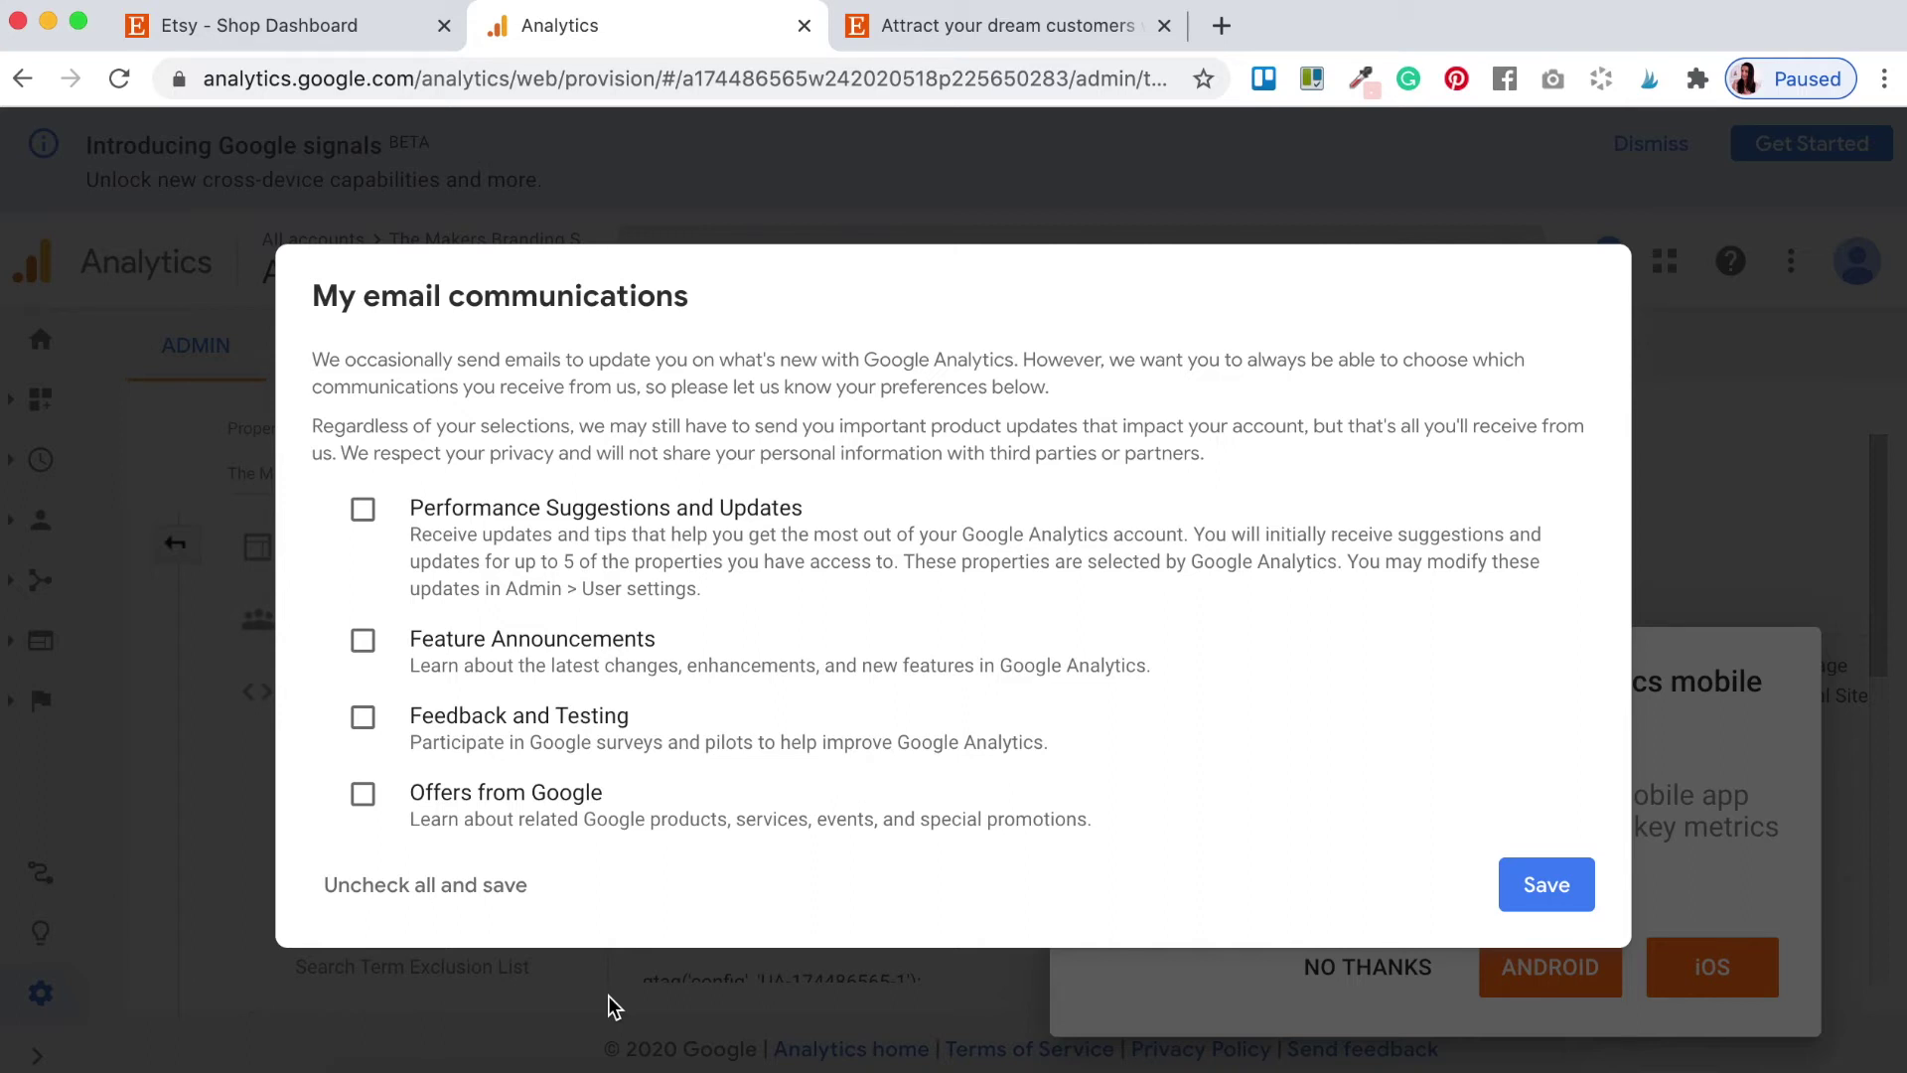
{"action": "left_click", "coordinate": [453, 899]}
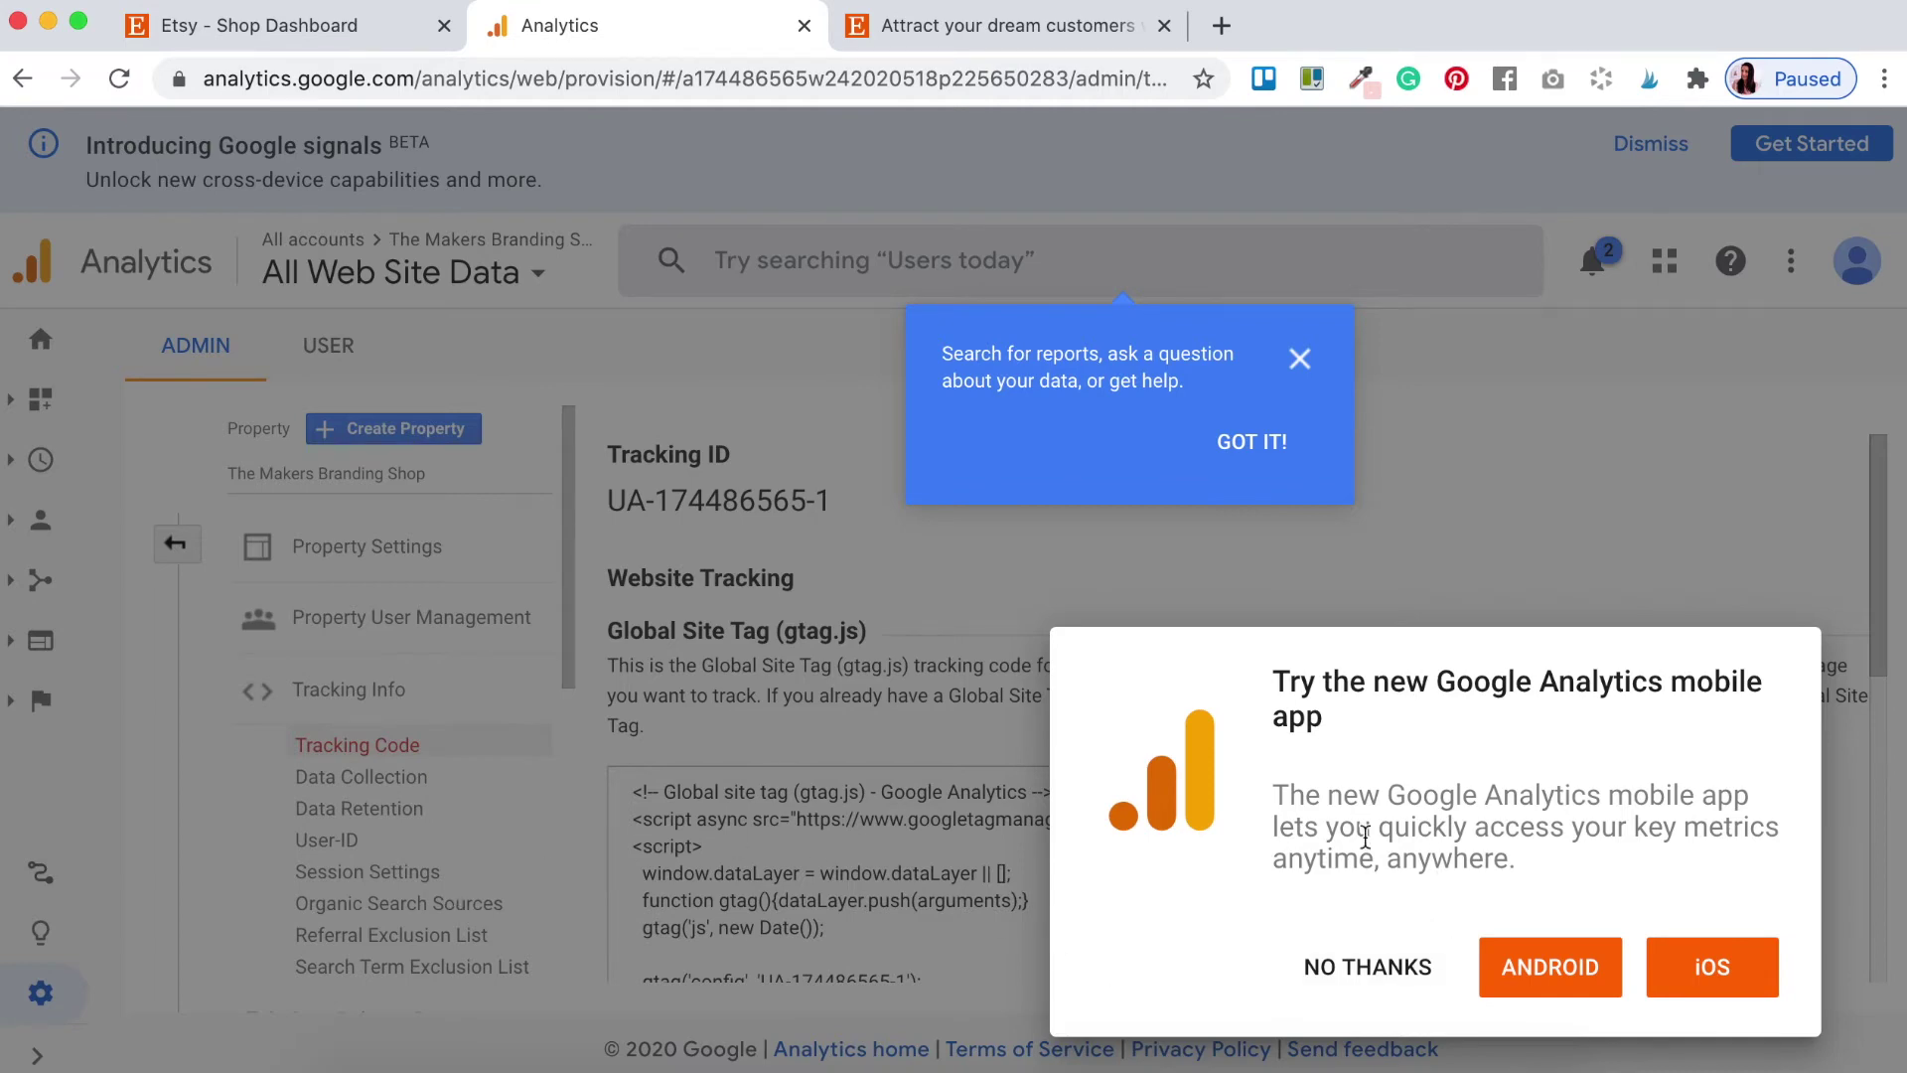
{"action": "left_click", "coordinate": [1369, 971]}
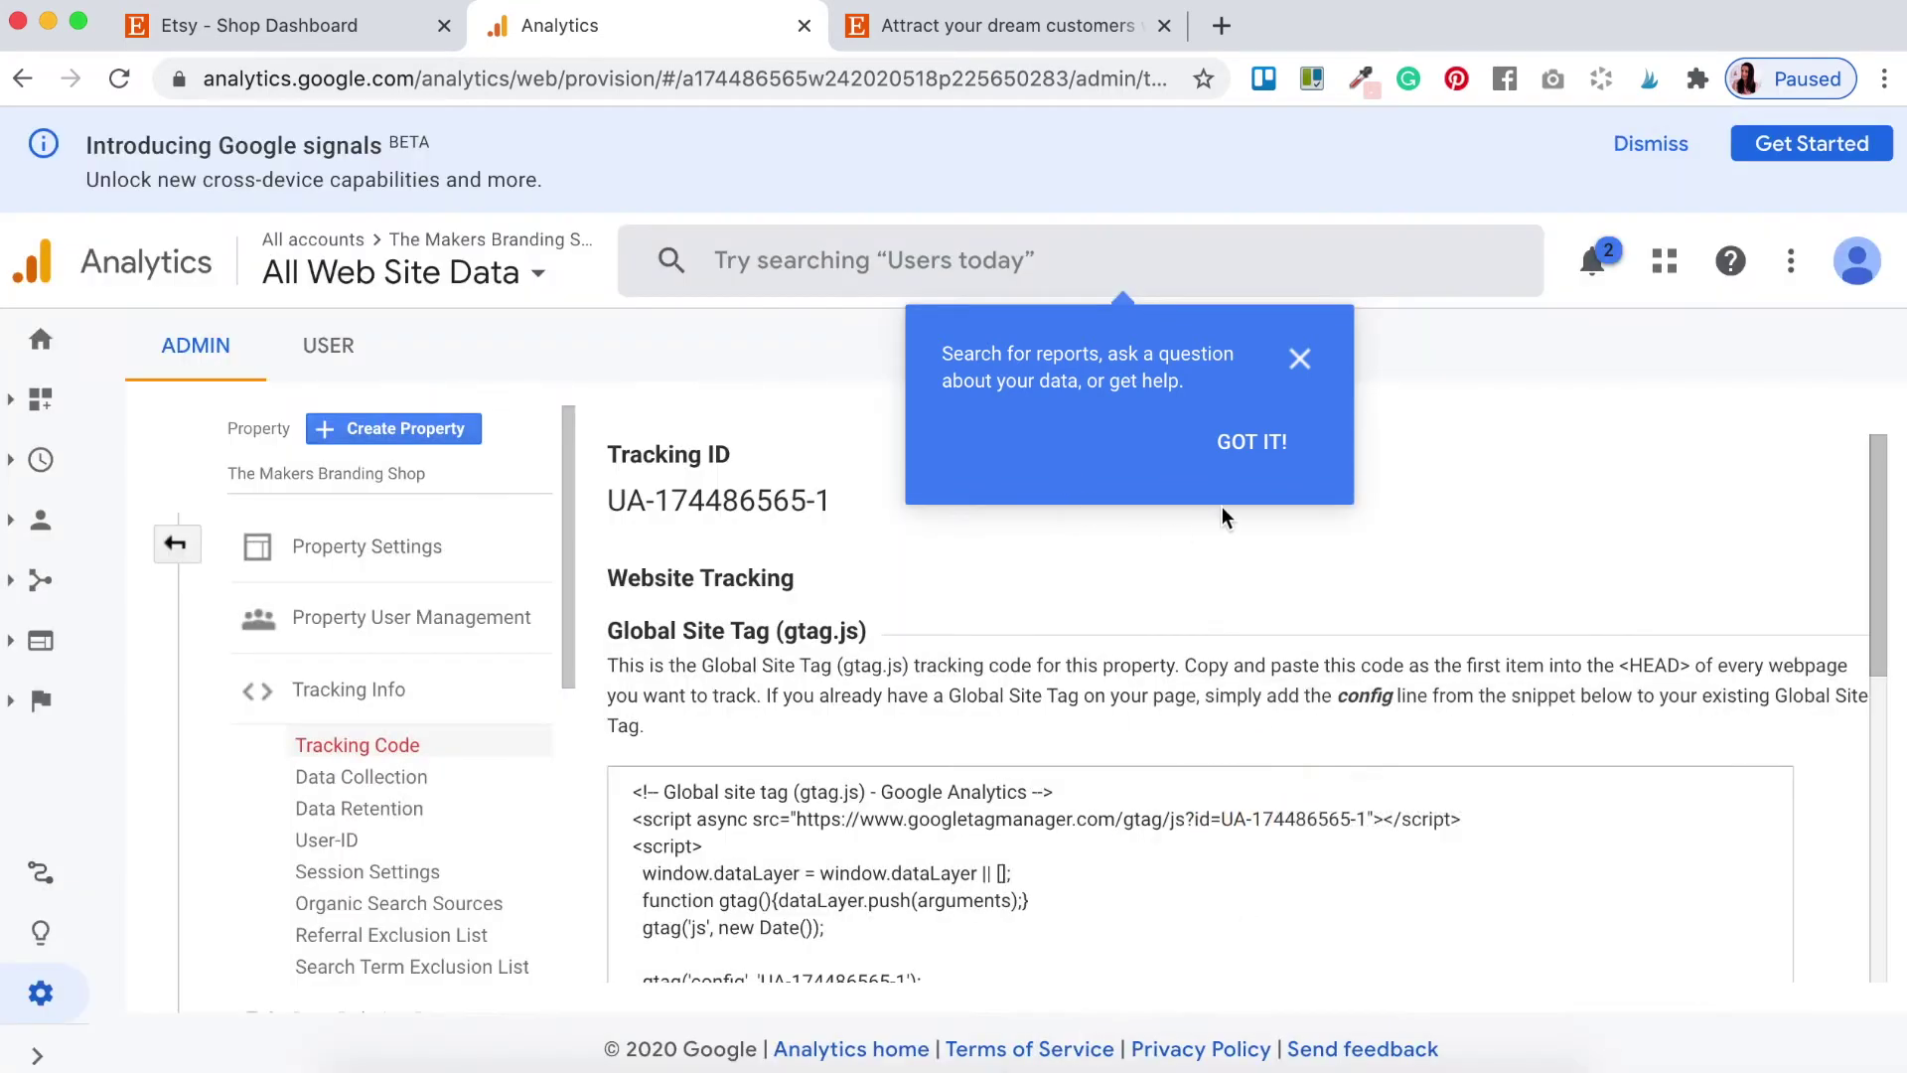
{"action": "left_click", "coordinate": [1253, 444]}
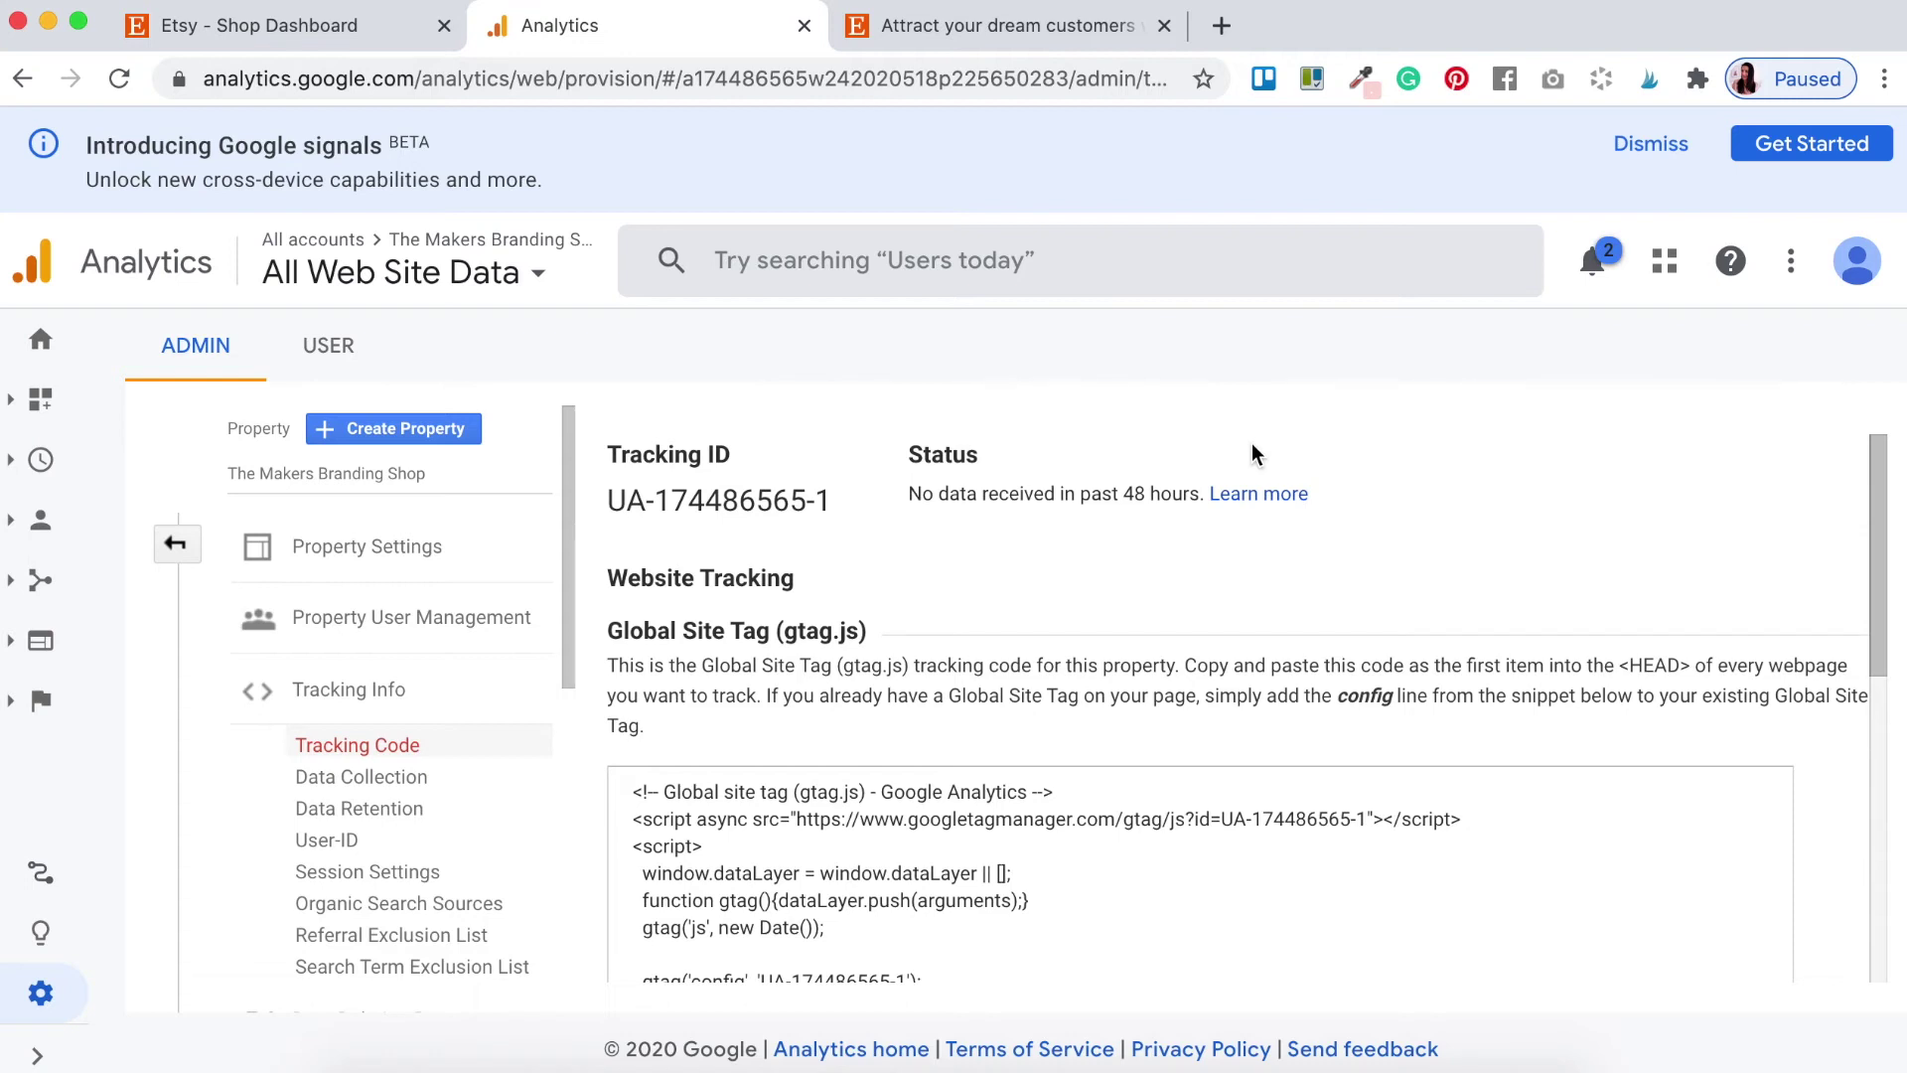
- Select the property's tracking ID and switch to the Etsy Shop Dashboard tab
{"action": "left_click_drag", "start_coordinate": [609, 500], "coordinate": [829, 494]}
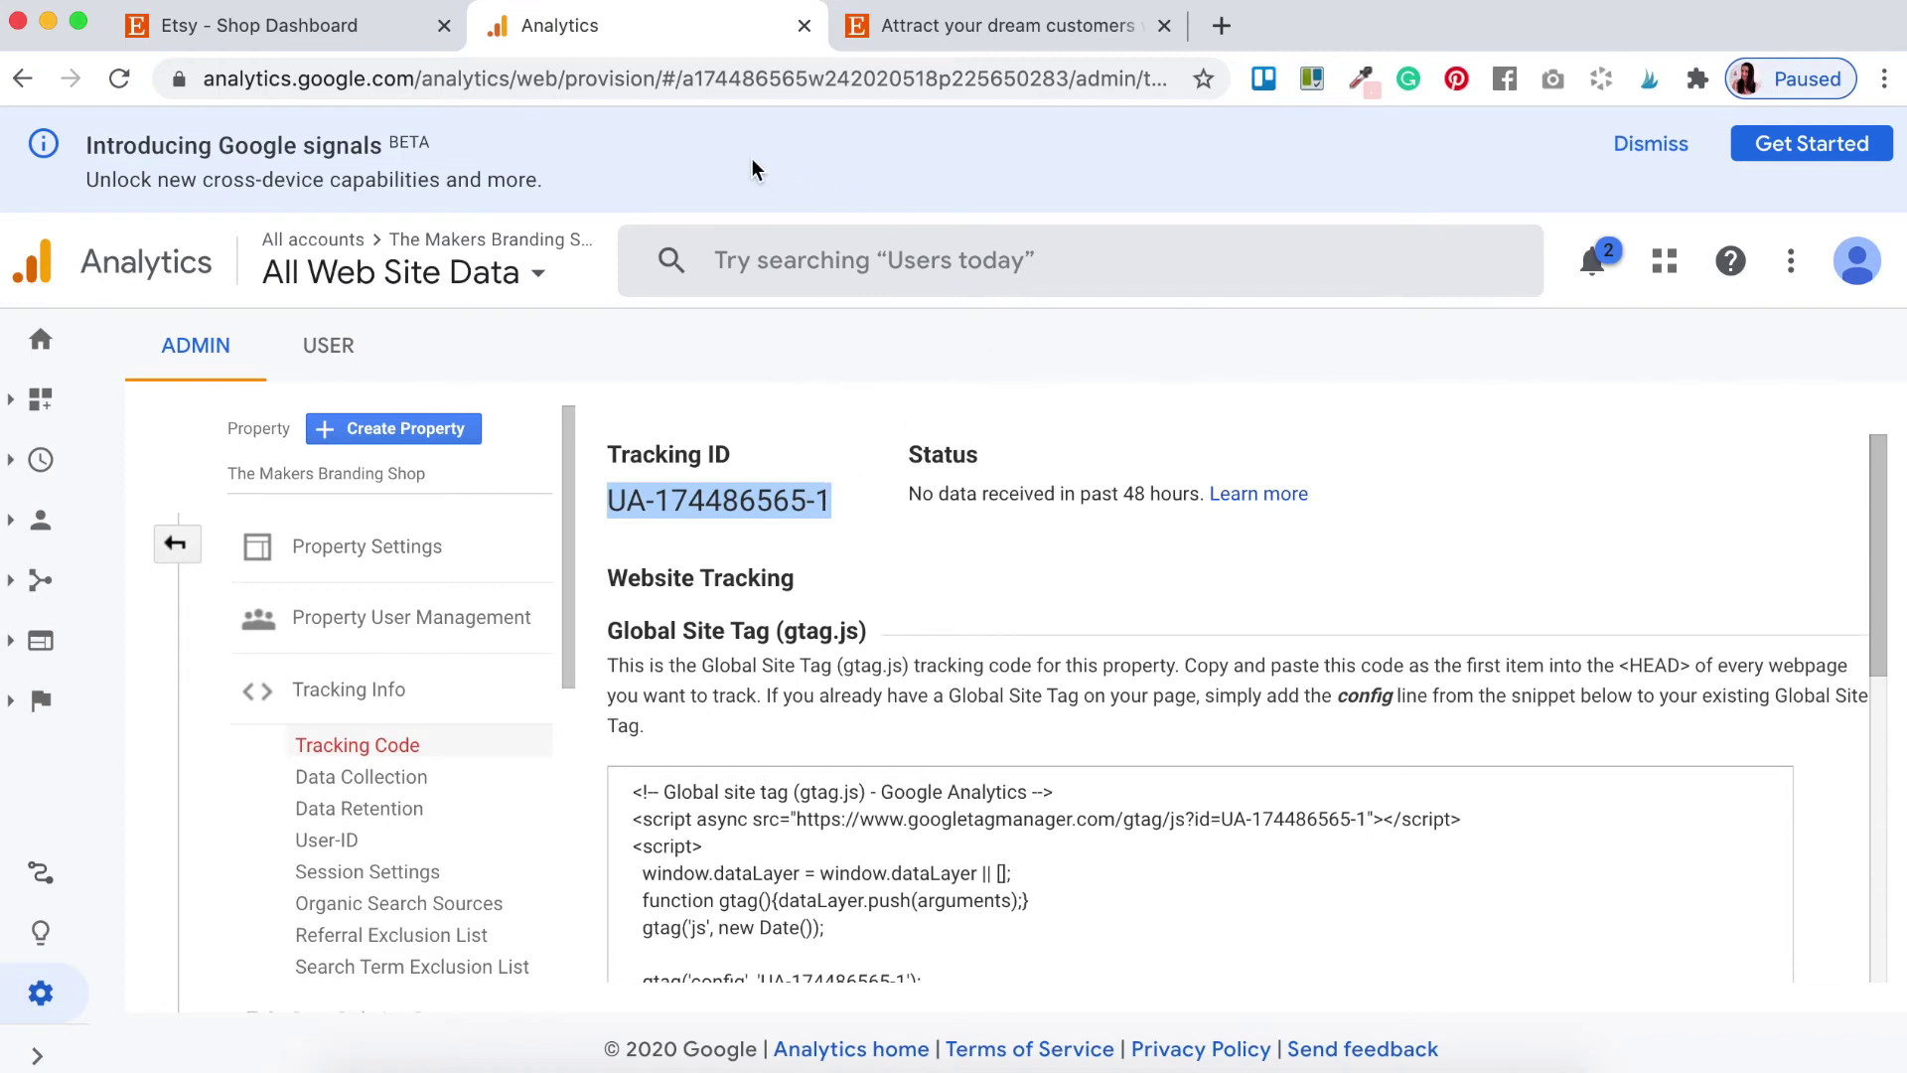
{"action": "left_click", "coordinate": [254, 30]}
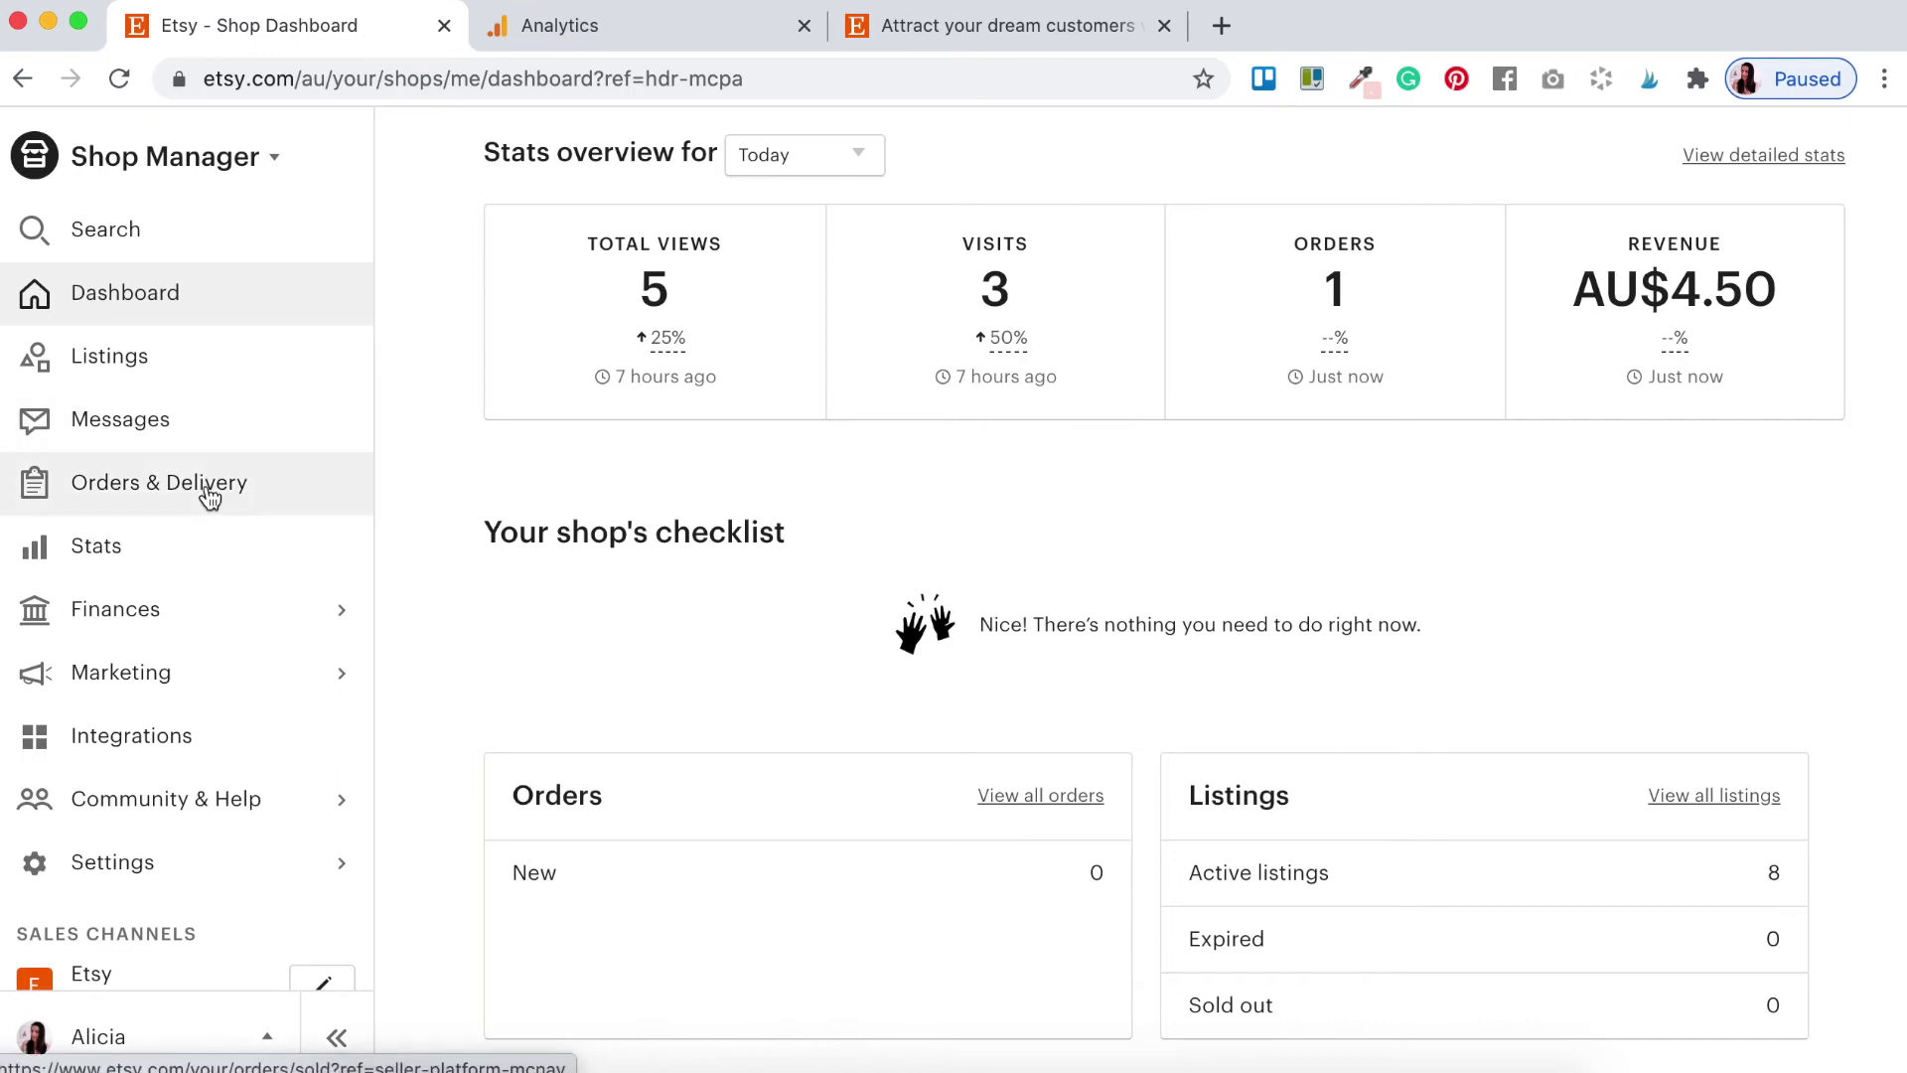
- Go to Settings > Options > Web Analytics in Etsy Shop Manager
{"action": "scroll", "coordinate": [209, 497], "scroll_direction": "down", "scroll_amount": 3}
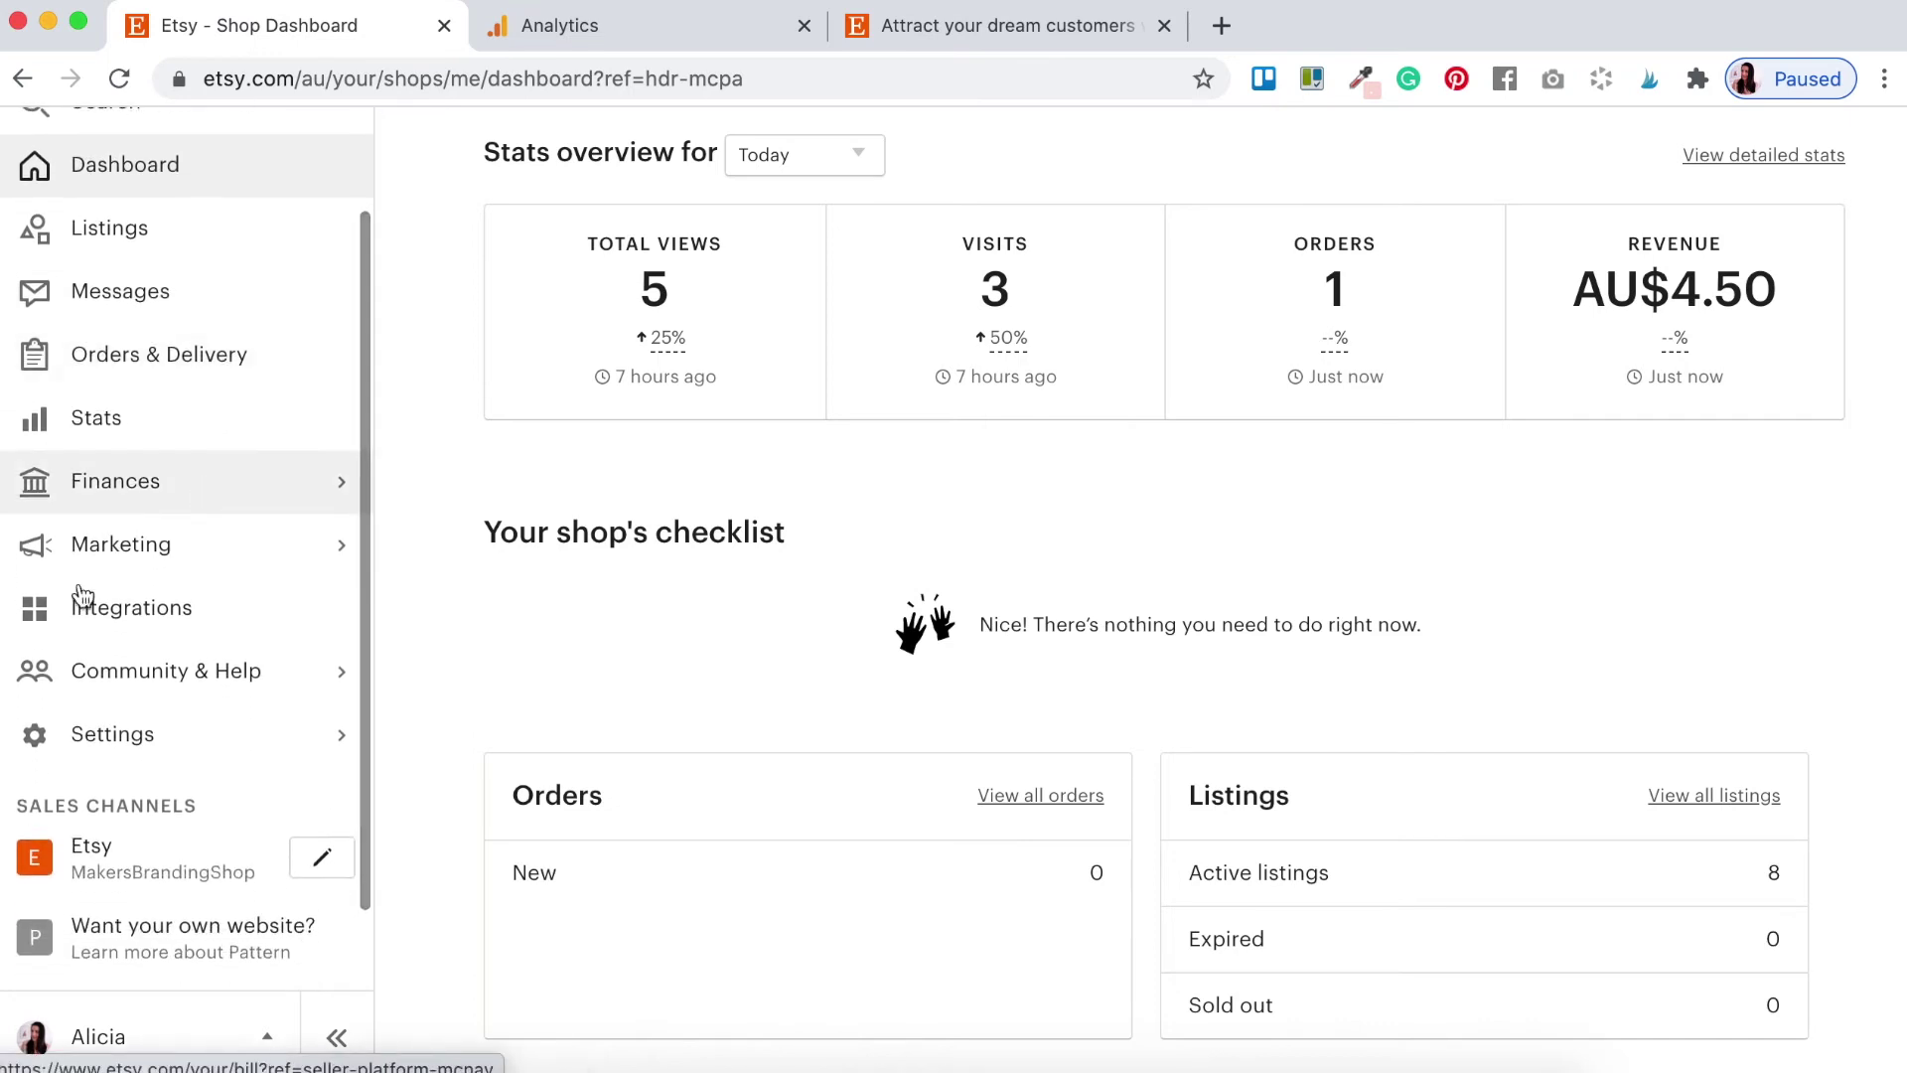
{"action": "left_click", "coordinate": [345, 747]}
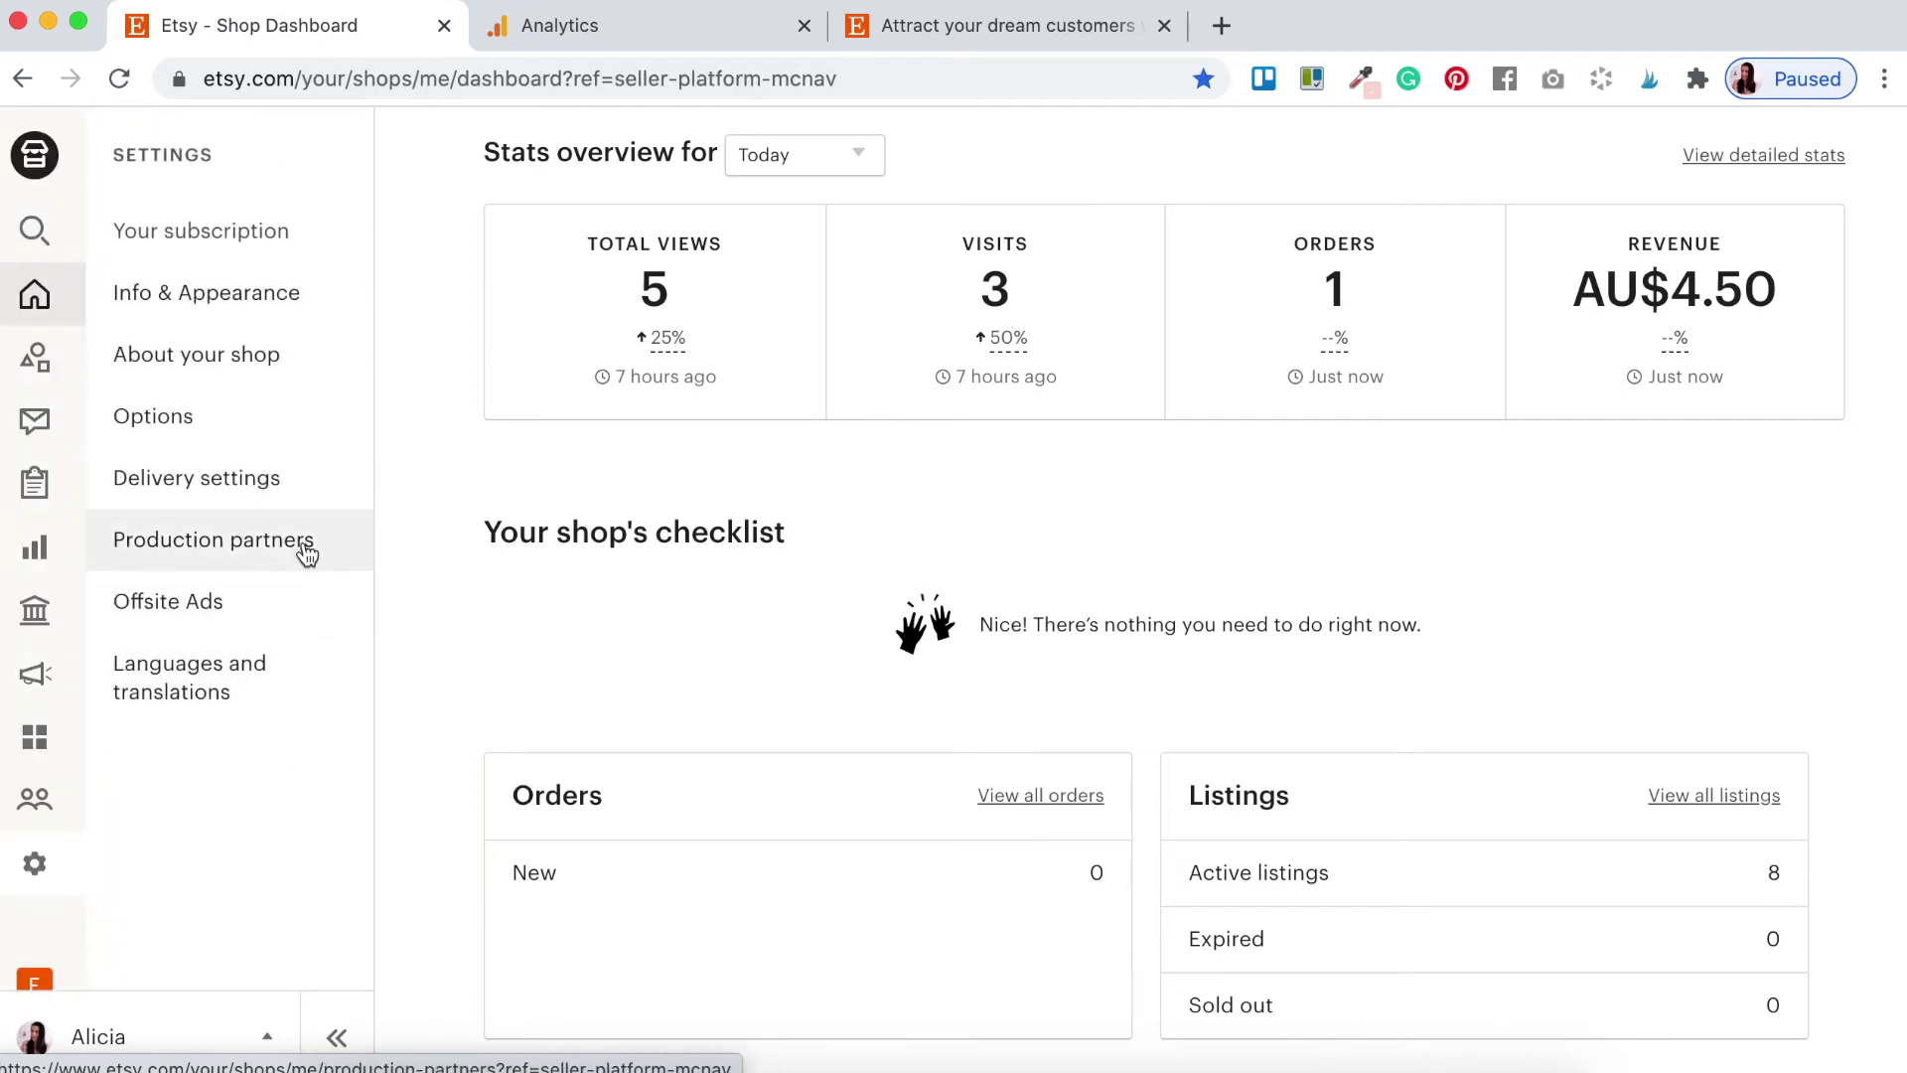
{"action": "left_click", "coordinate": [174, 428]}
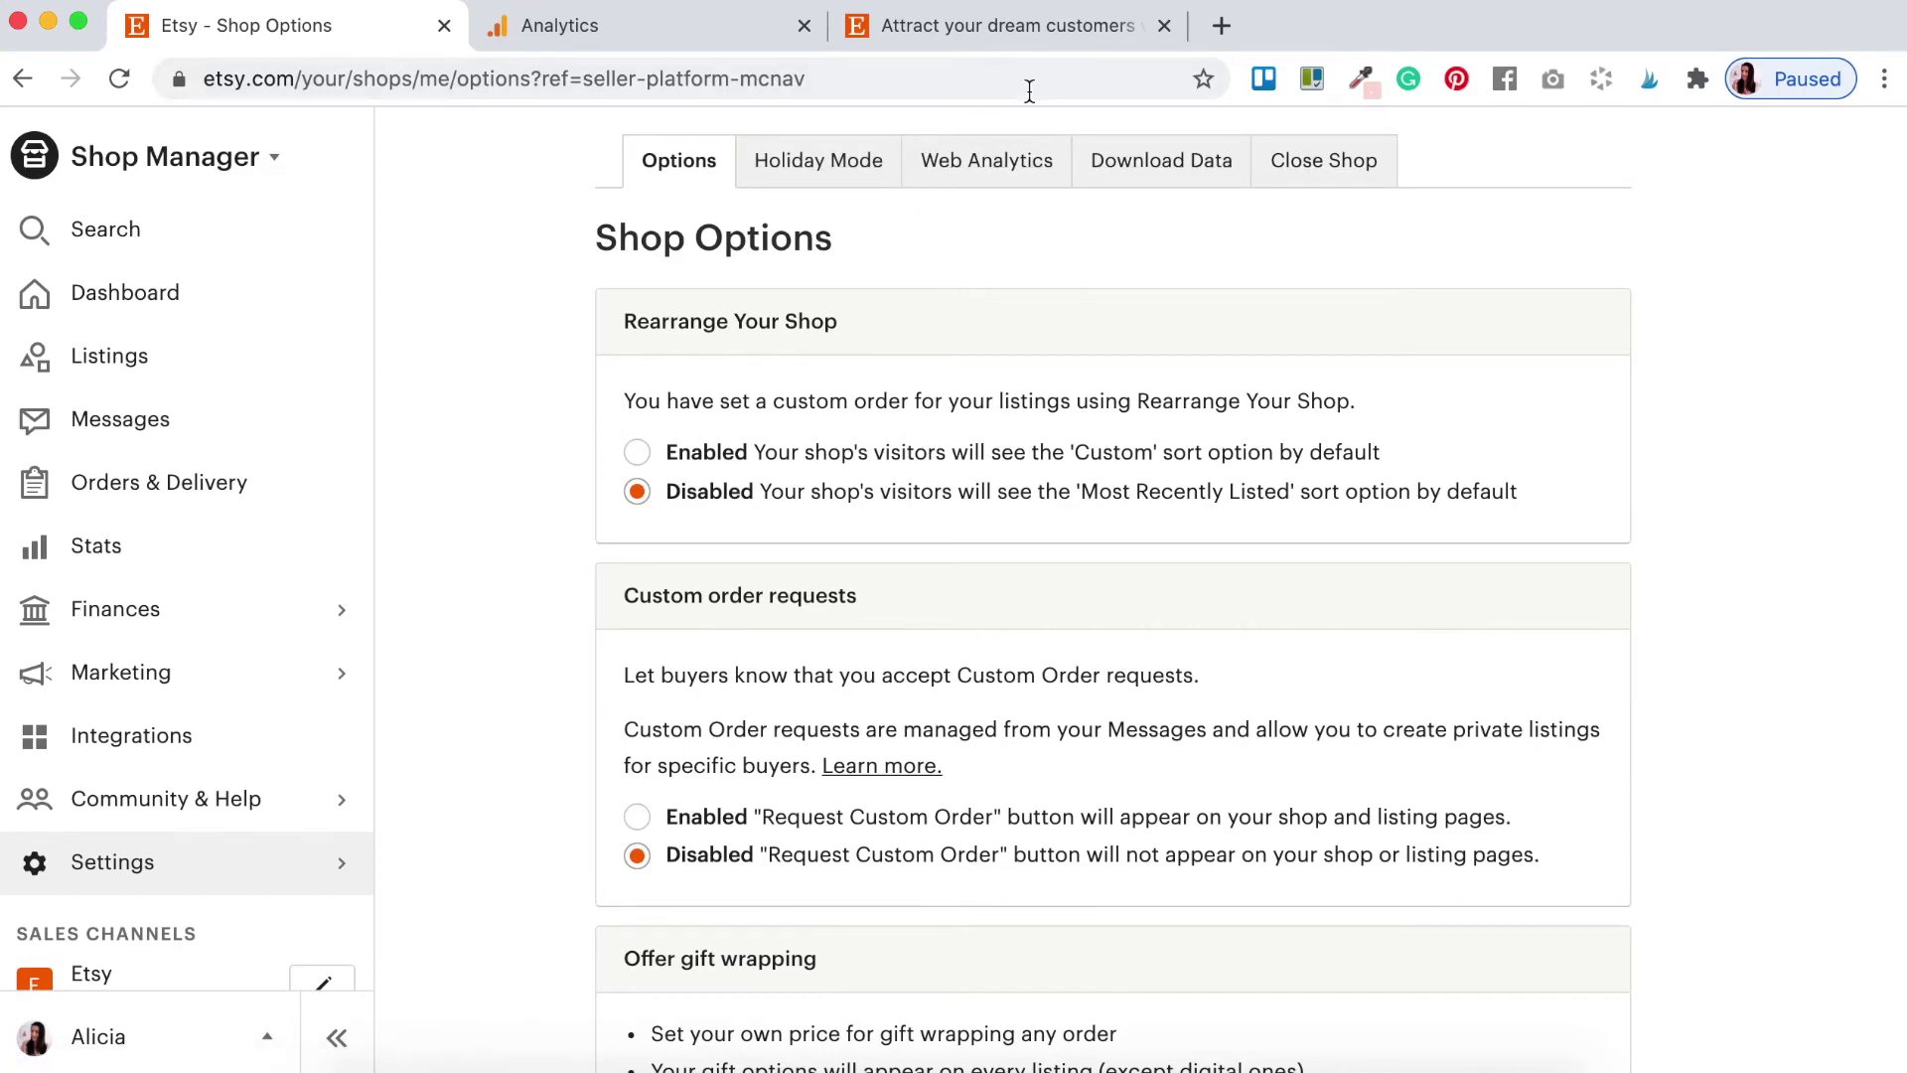
{"action": "left_click", "coordinate": [988, 175]}
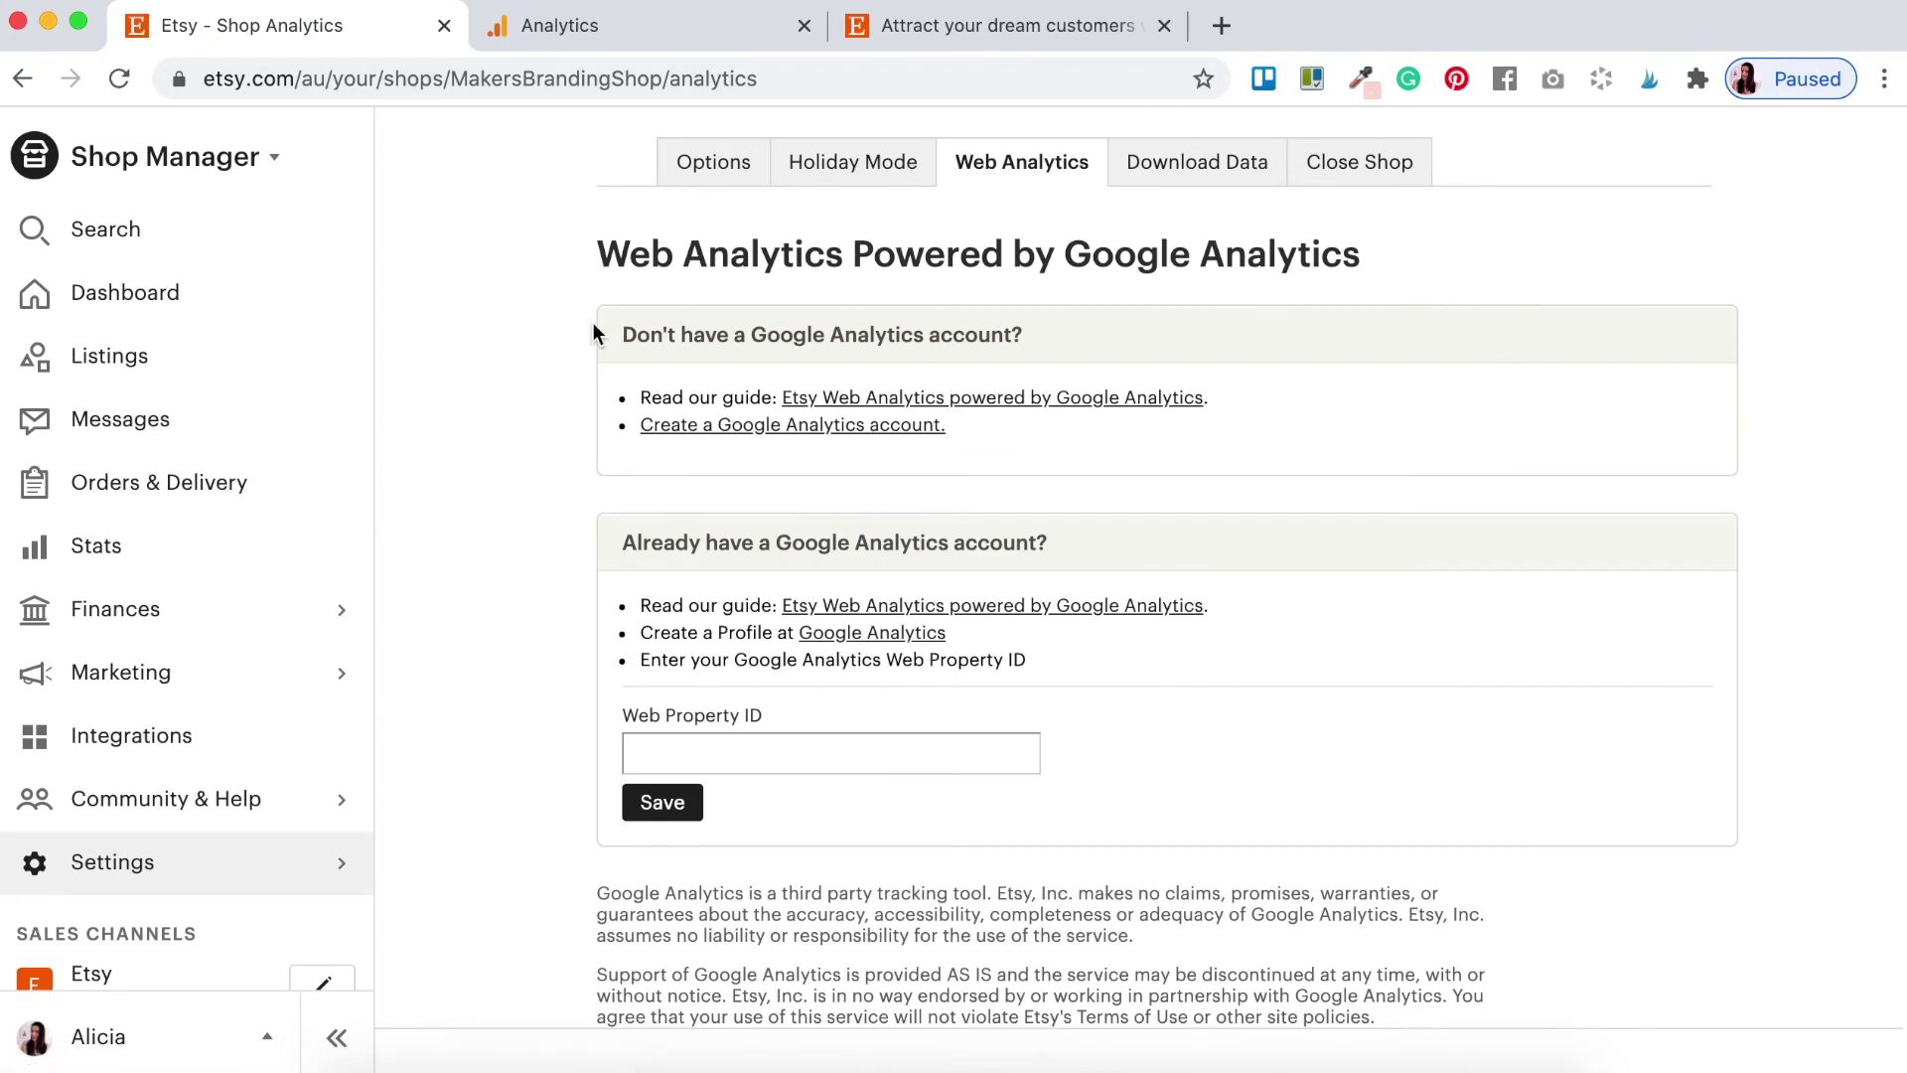
- Paste the tracking ID into Etsy's Web Property ID field, save, then return to Analytics Home
{"action": "scroll", "coordinate": [516, 533], "scroll_direction": "down", "scroll_amount": 1}
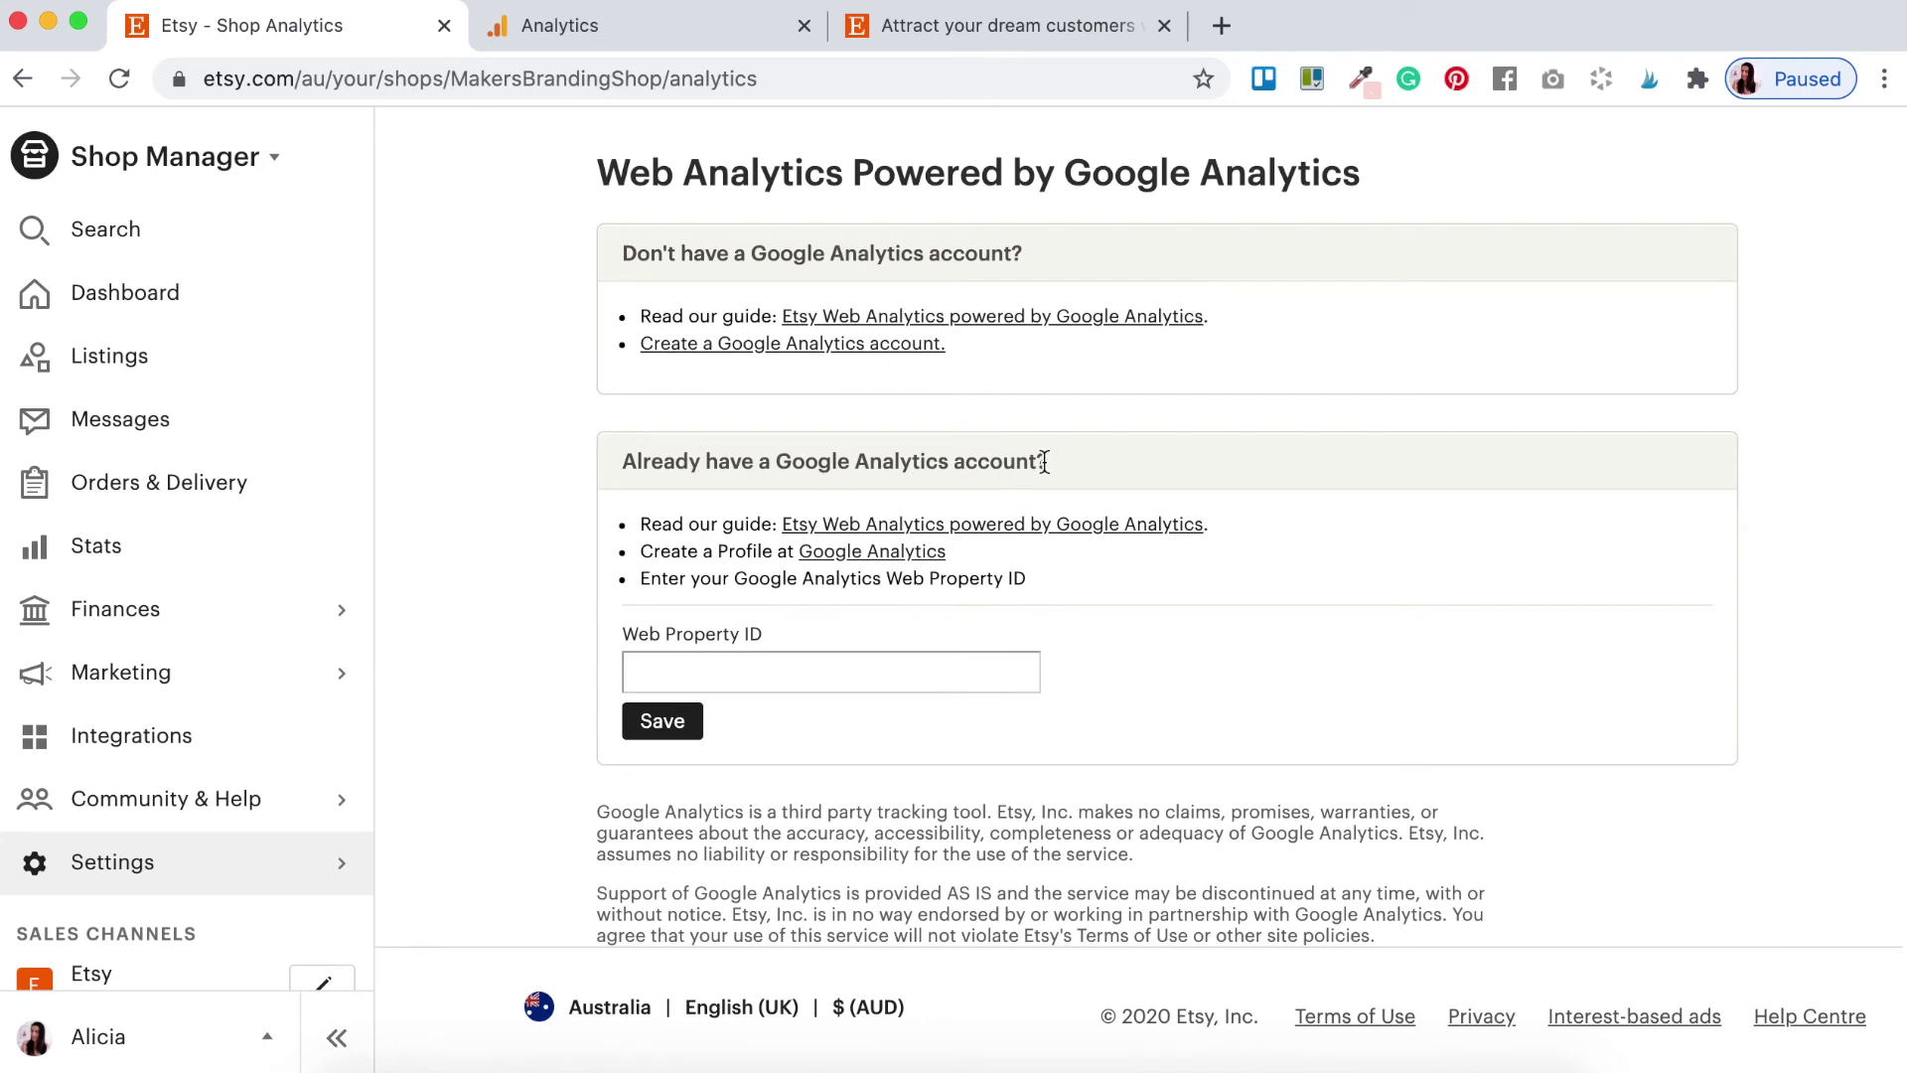
{"action": "left_click", "coordinate": [830, 671]}
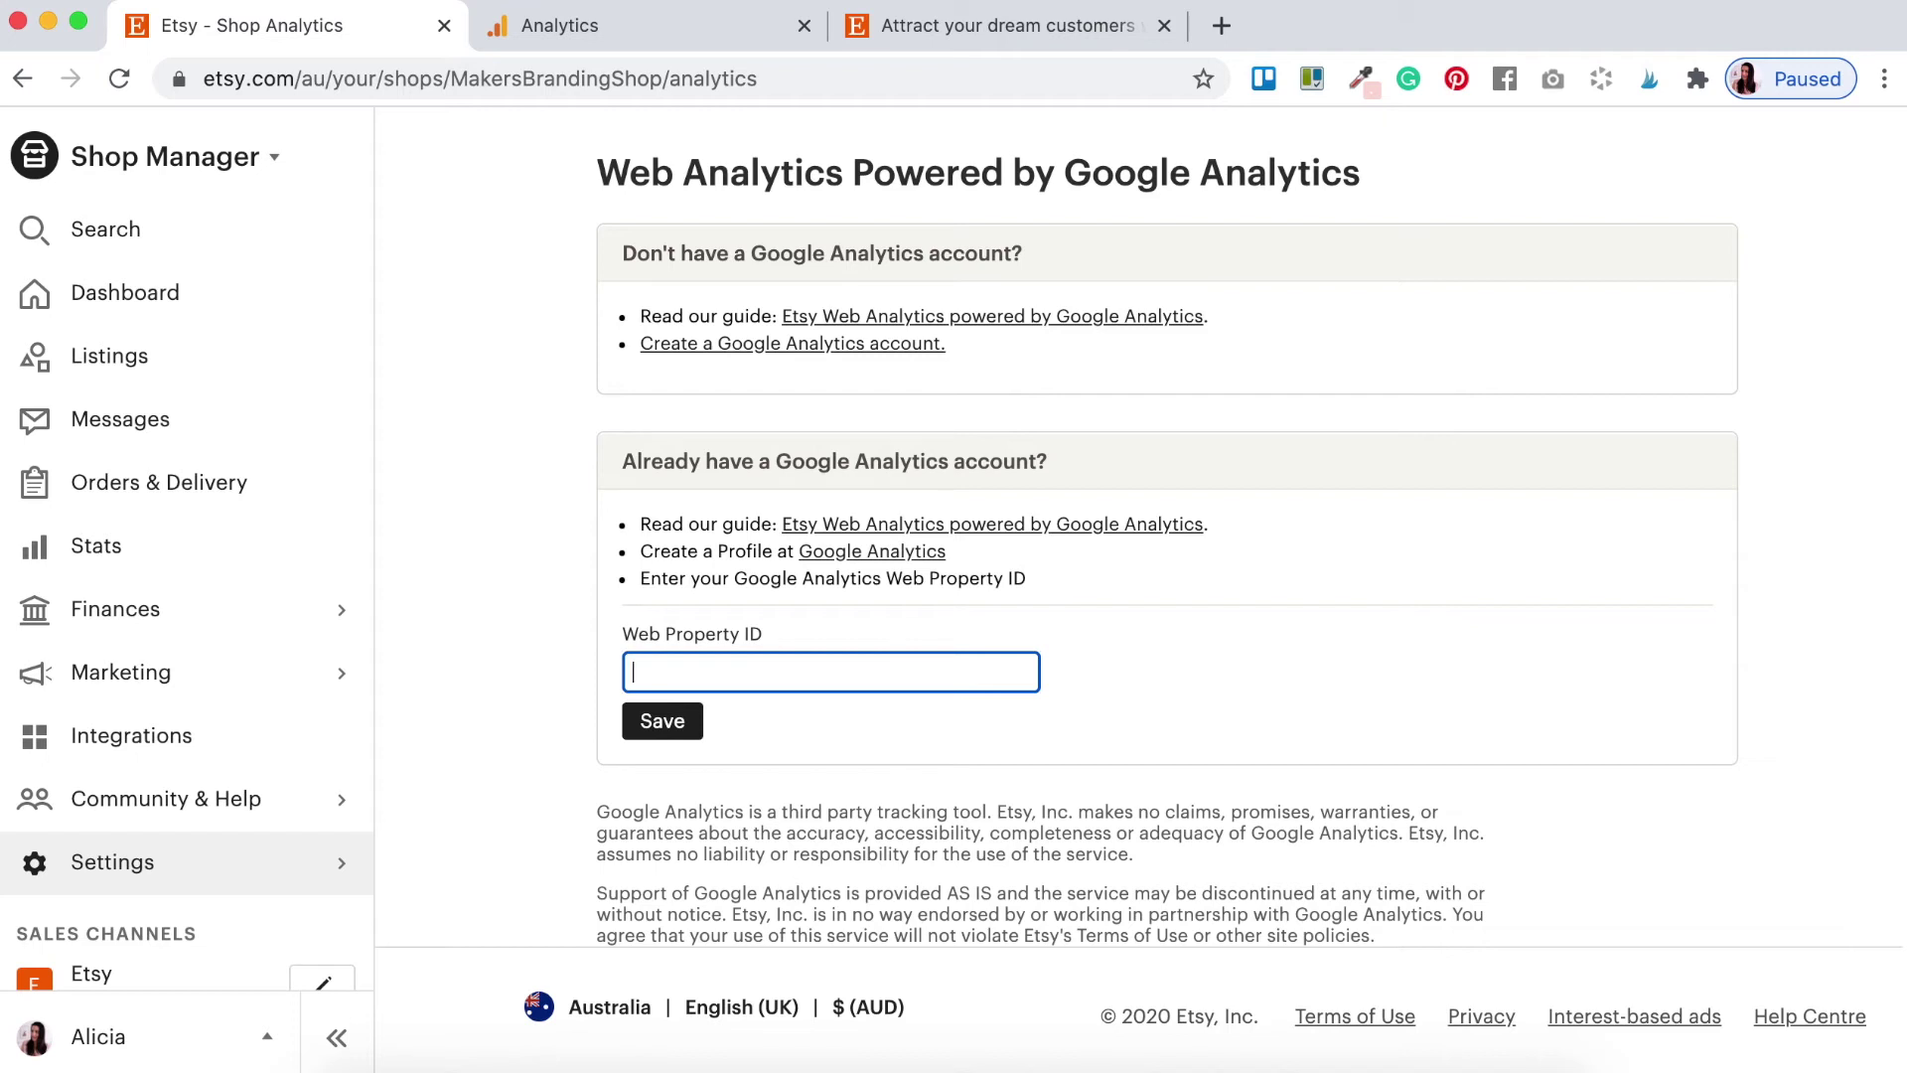
{"action": "key", "text": "super+v"}
{"action": "left_click", "coordinate": [666, 720]}
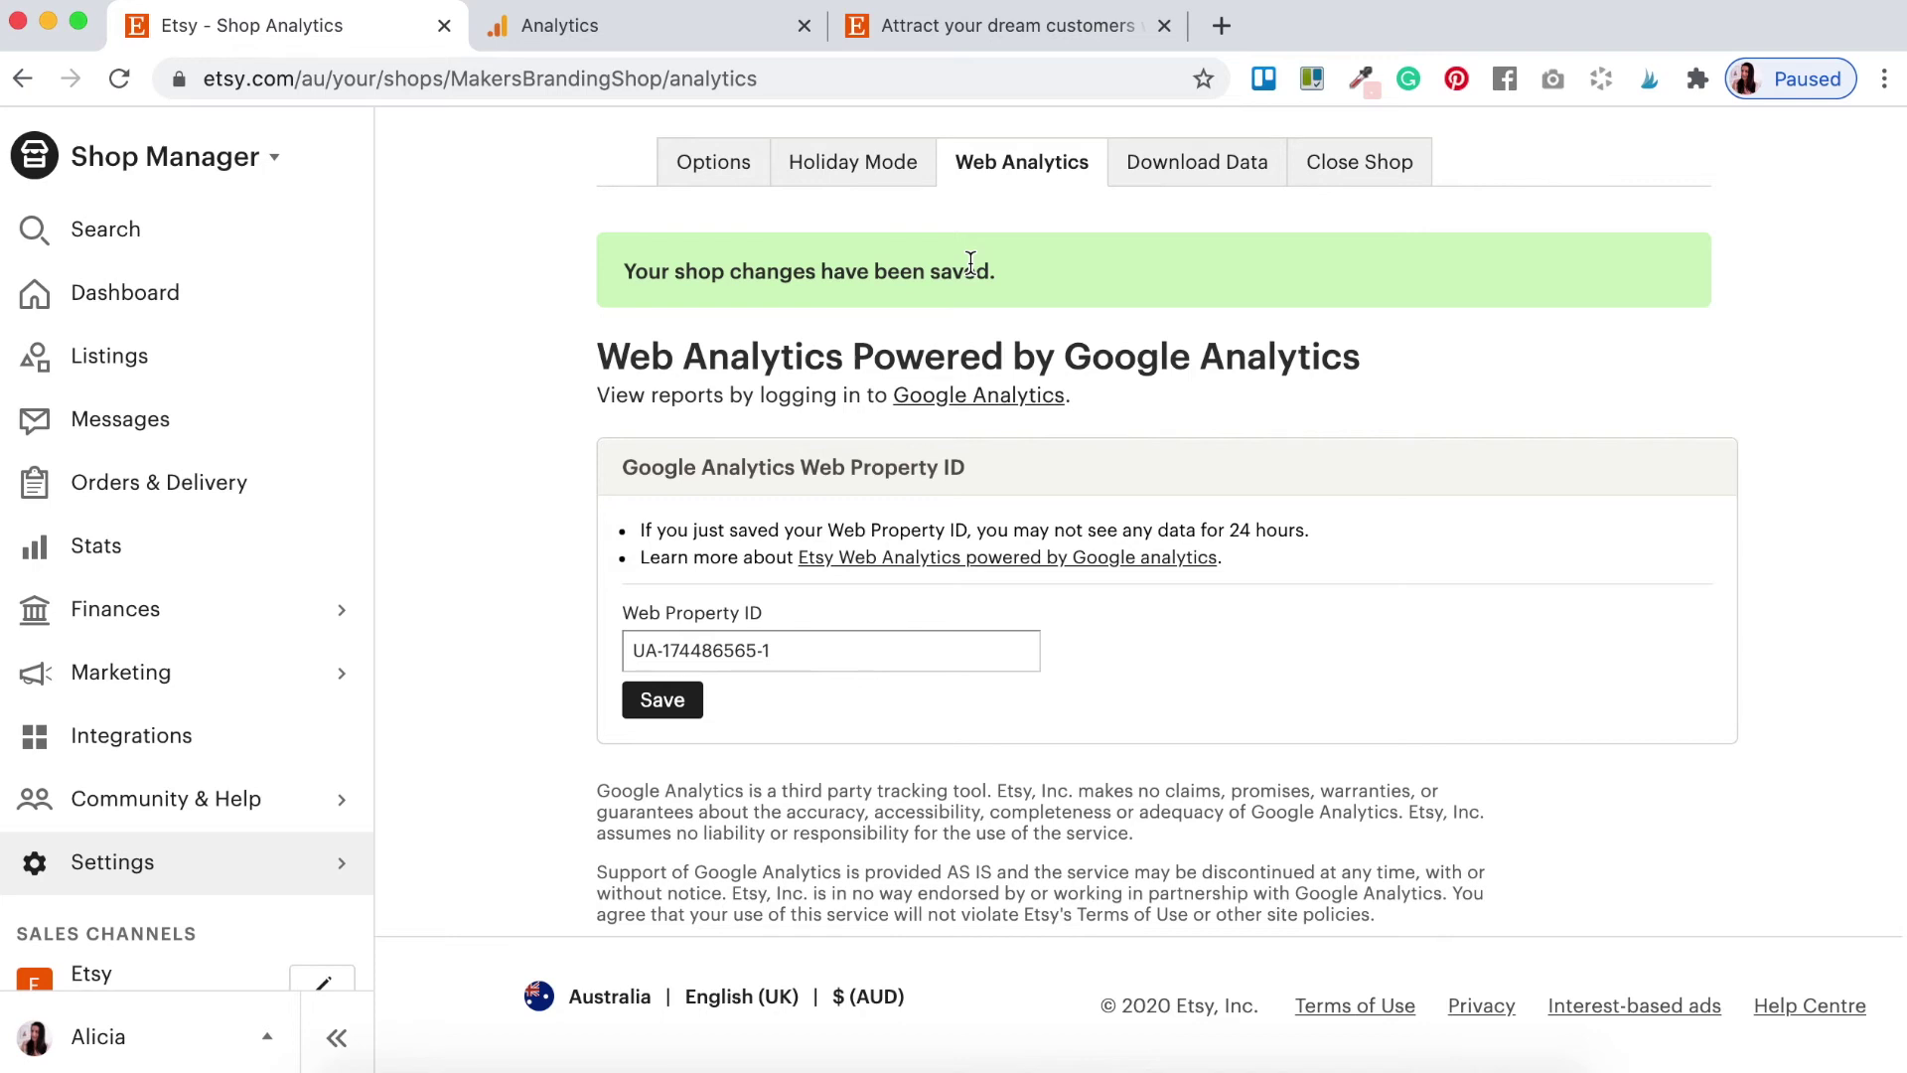
{"action": "left_click", "coordinate": [563, 30]}
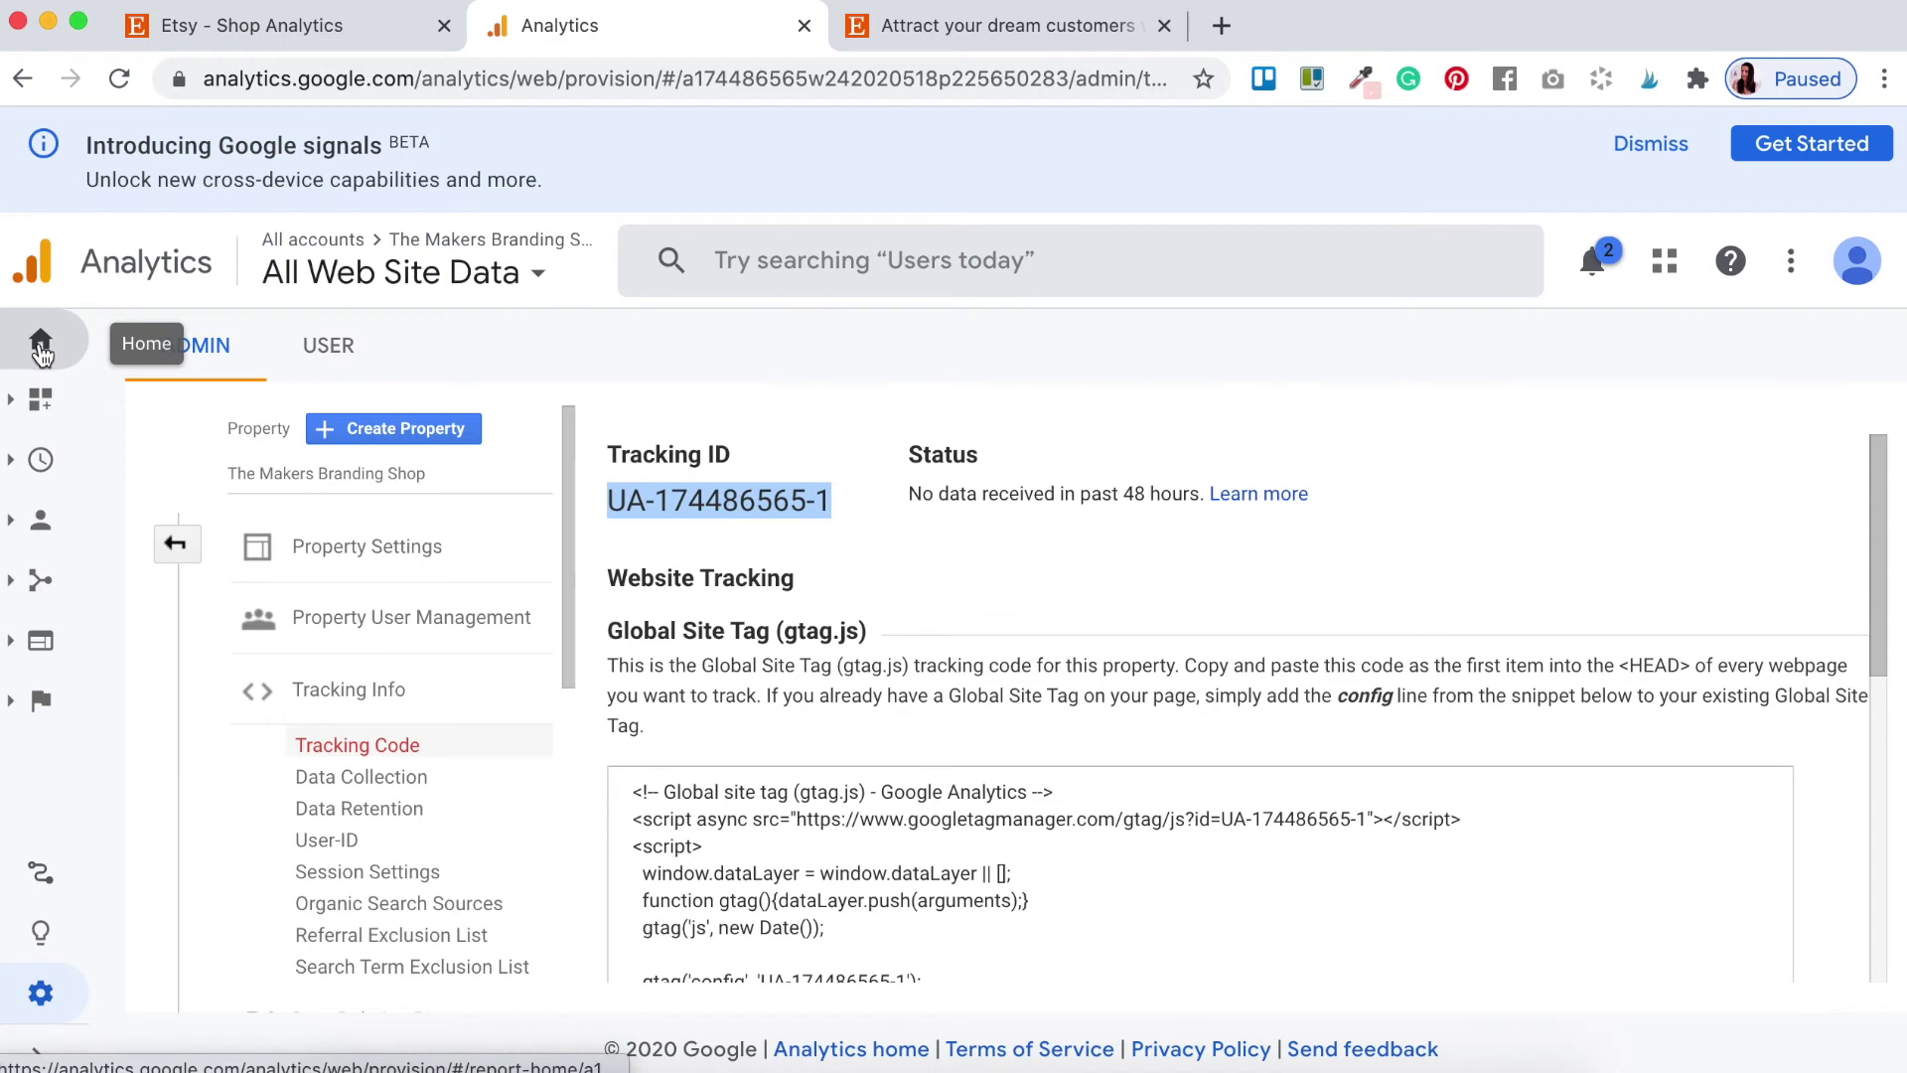
{"action": "left_click", "coordinate": [41, 345]}
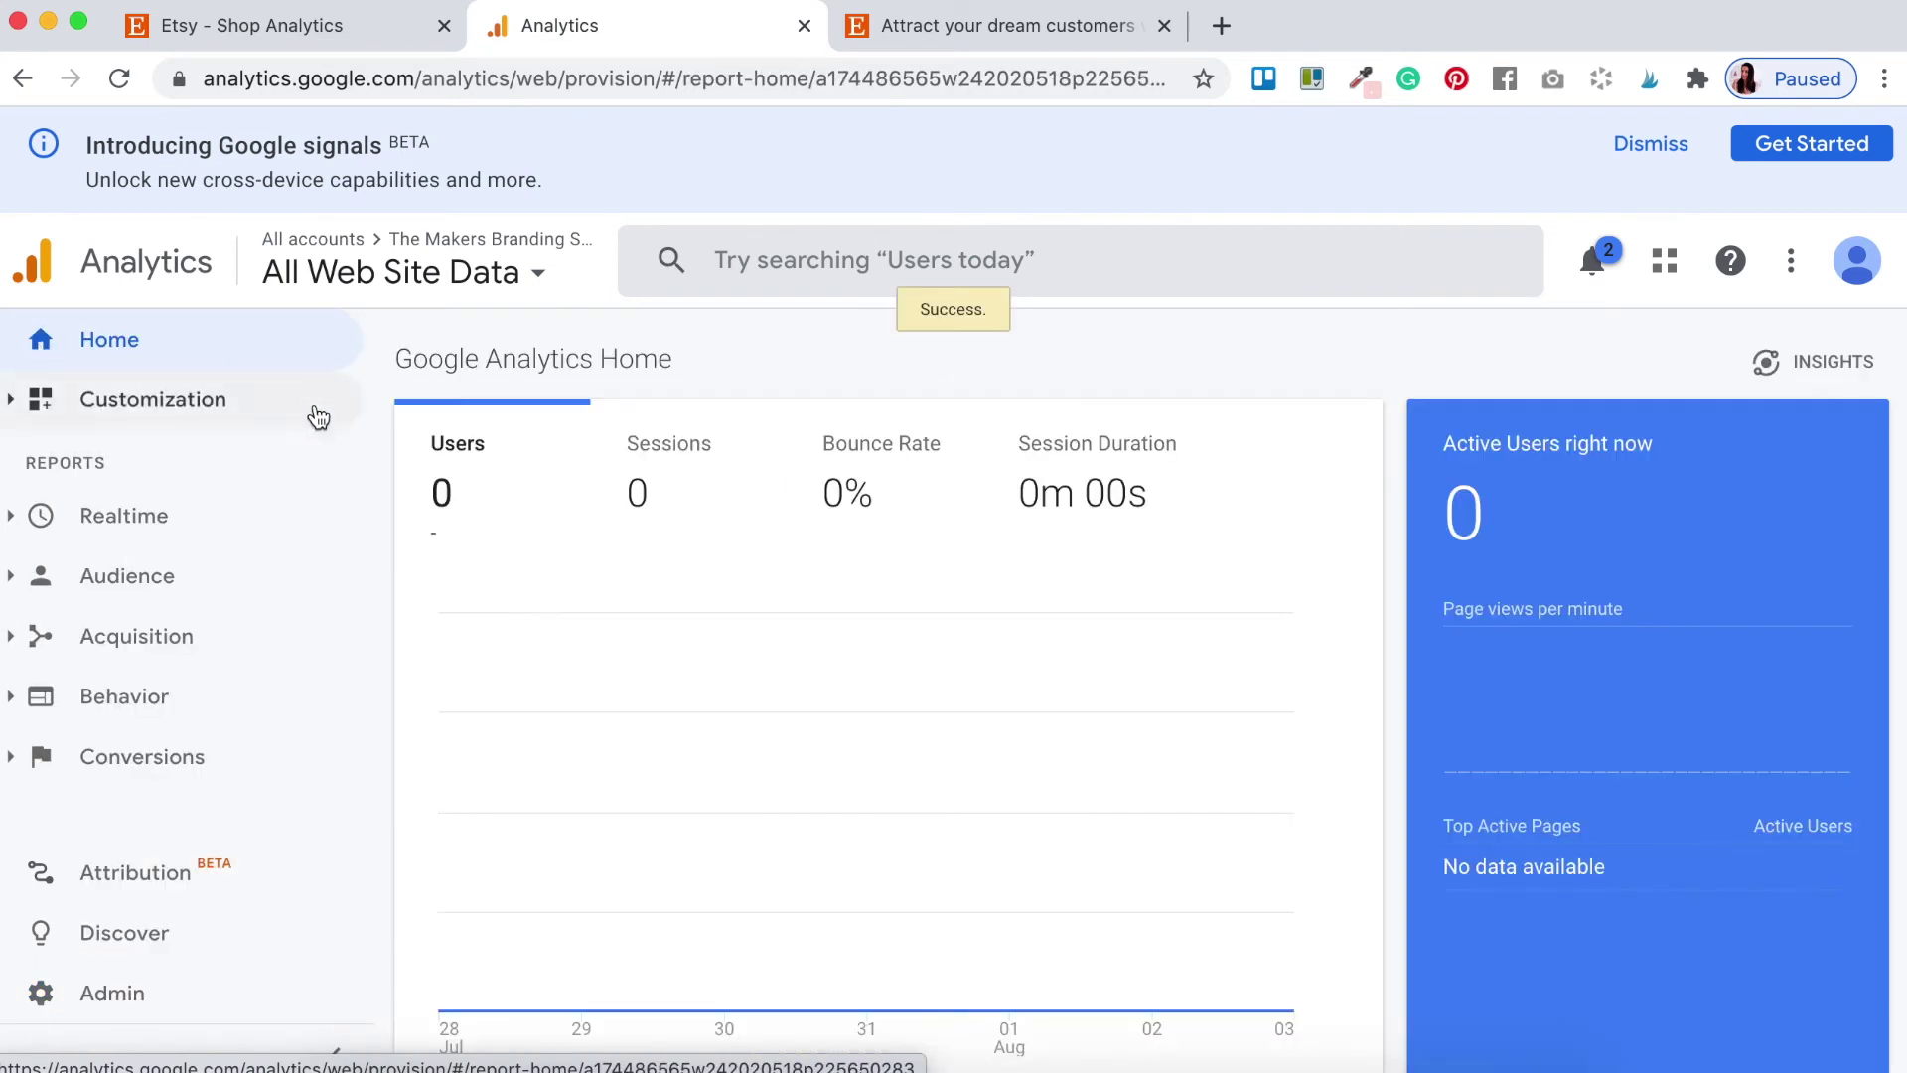